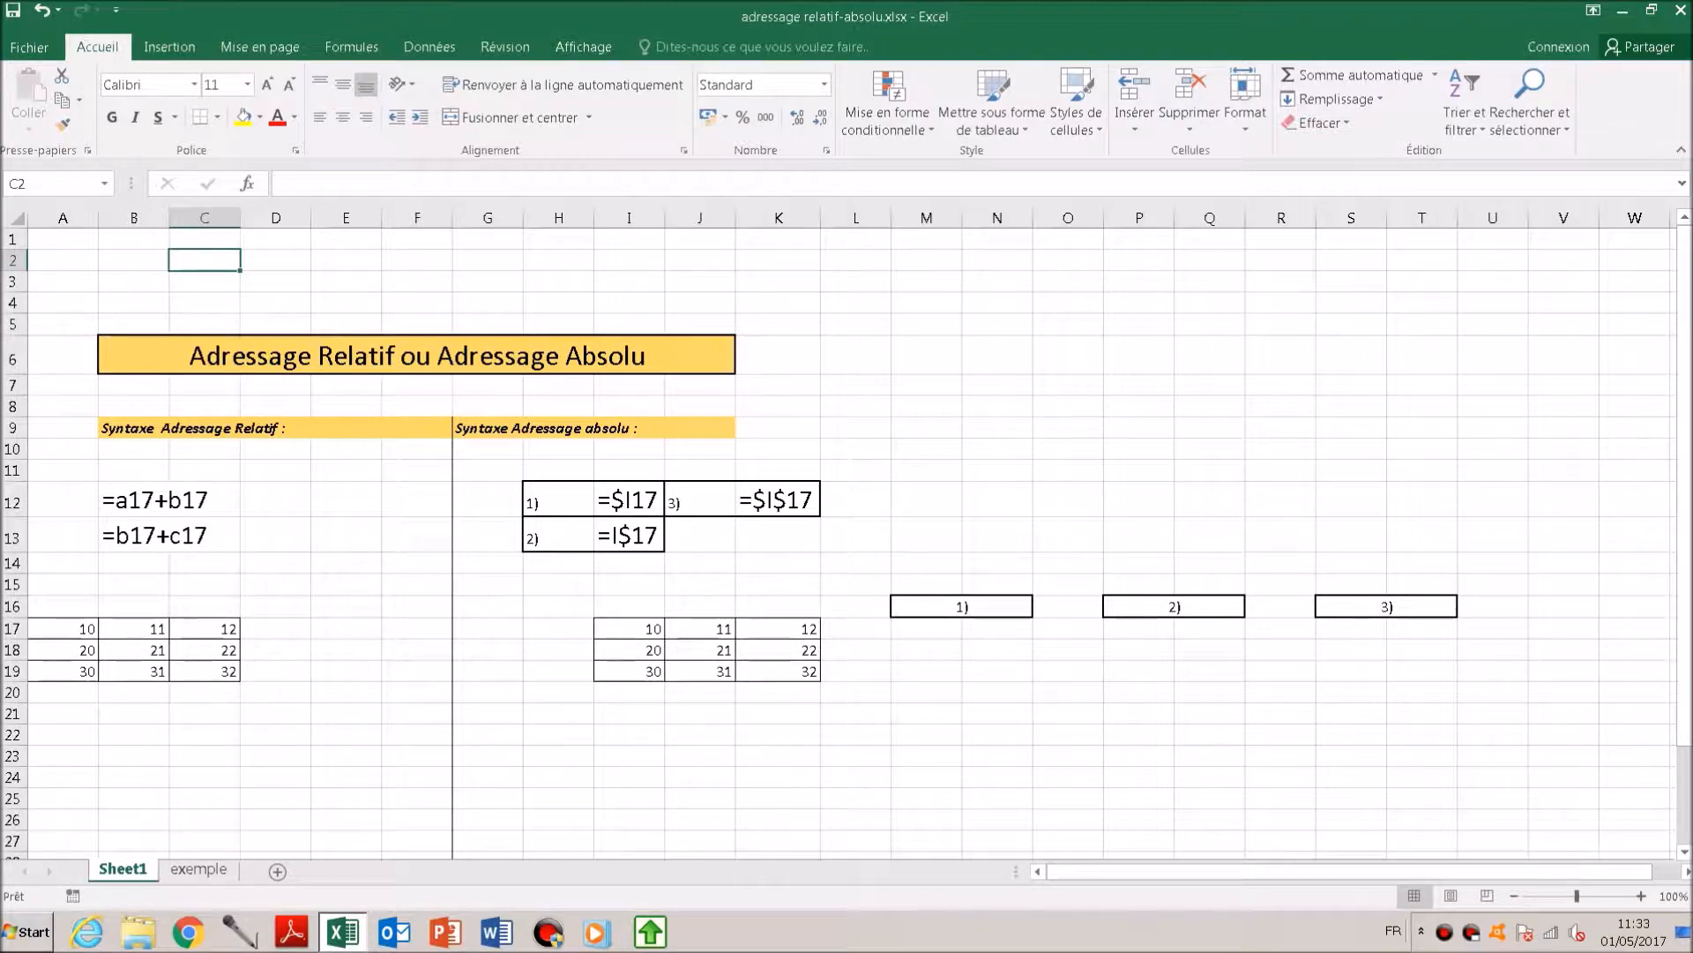
Step: Enter the relative-reference formula =A17+B17 in cell E17
{"action": "left_click", "coordinate": [62, 629]}
{"action": "key", "text": "Right"}
{"action": "key", "text": "Right"}
{"action": "key", "text": "Right"}
{"action": "key", "text": "Right"}
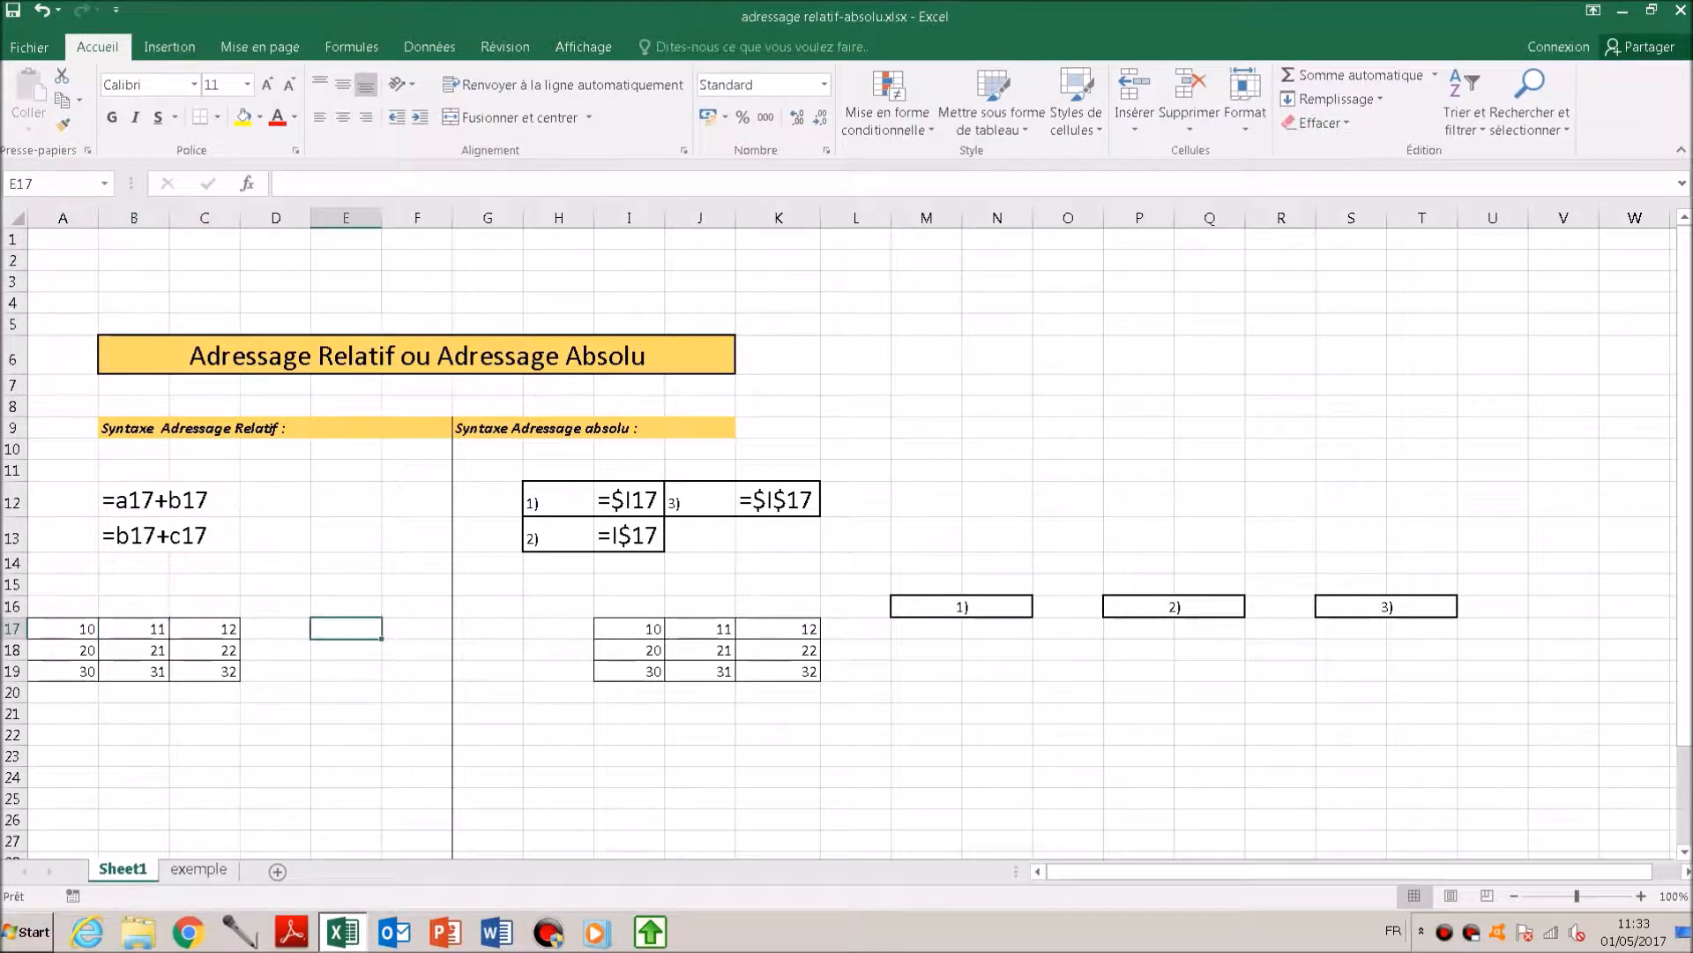
{"action": "type", "text": "=a1"}
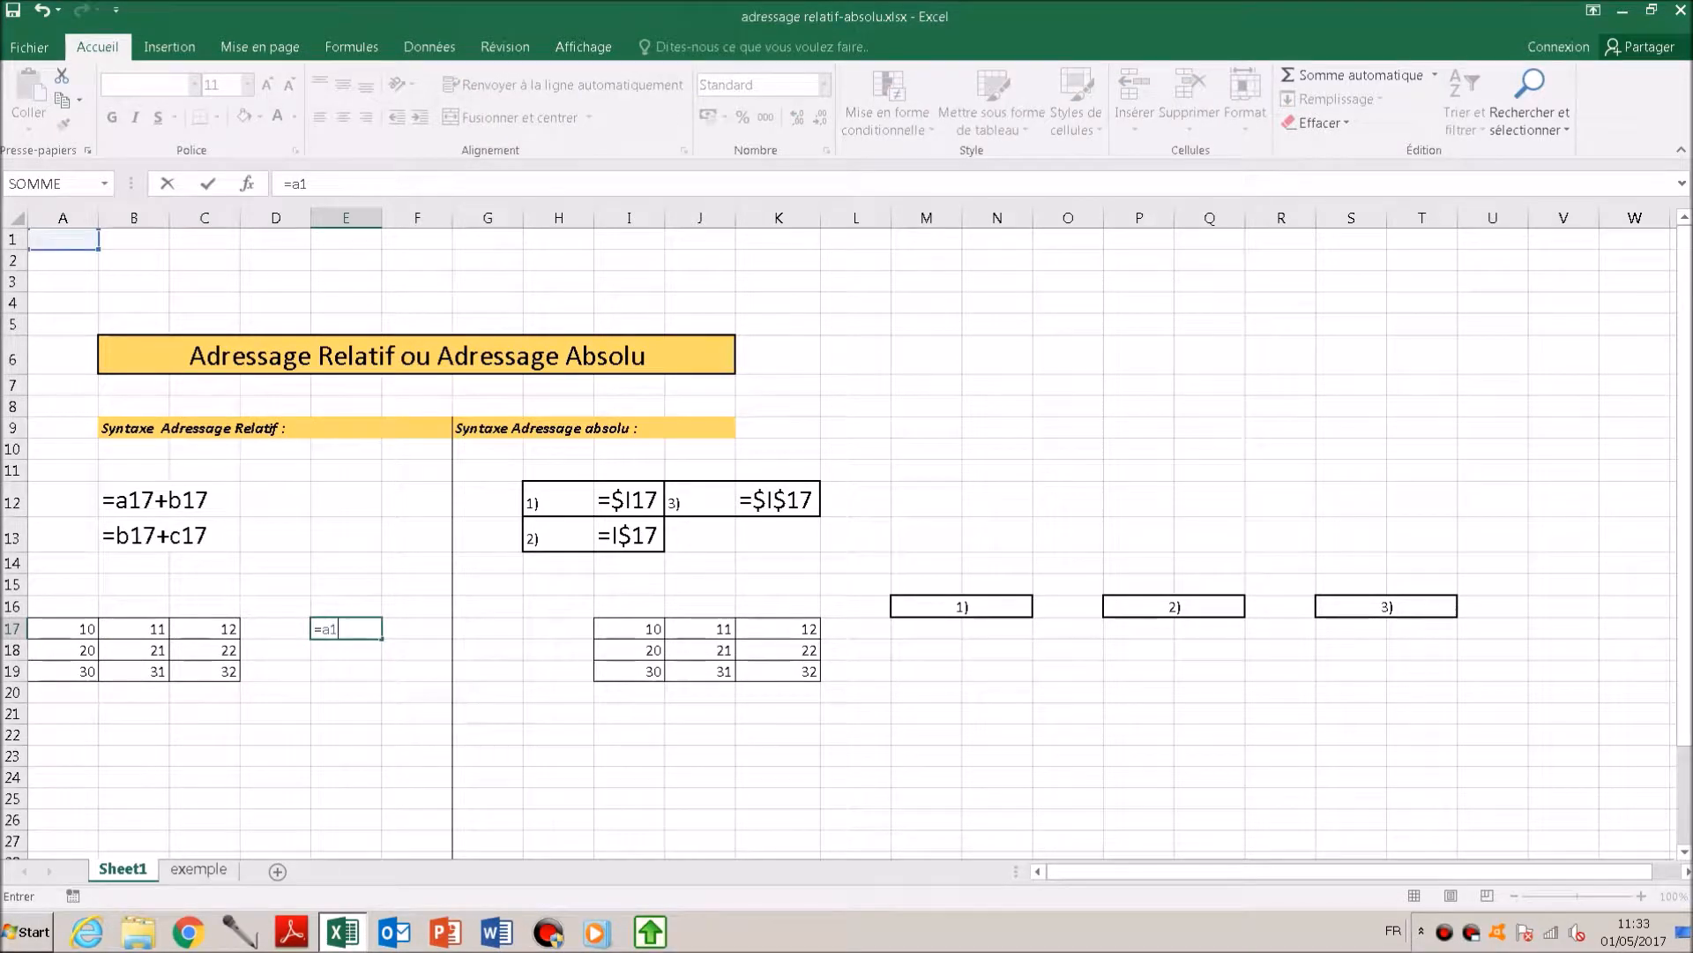
{"action": "type", "text": "7+b17"}
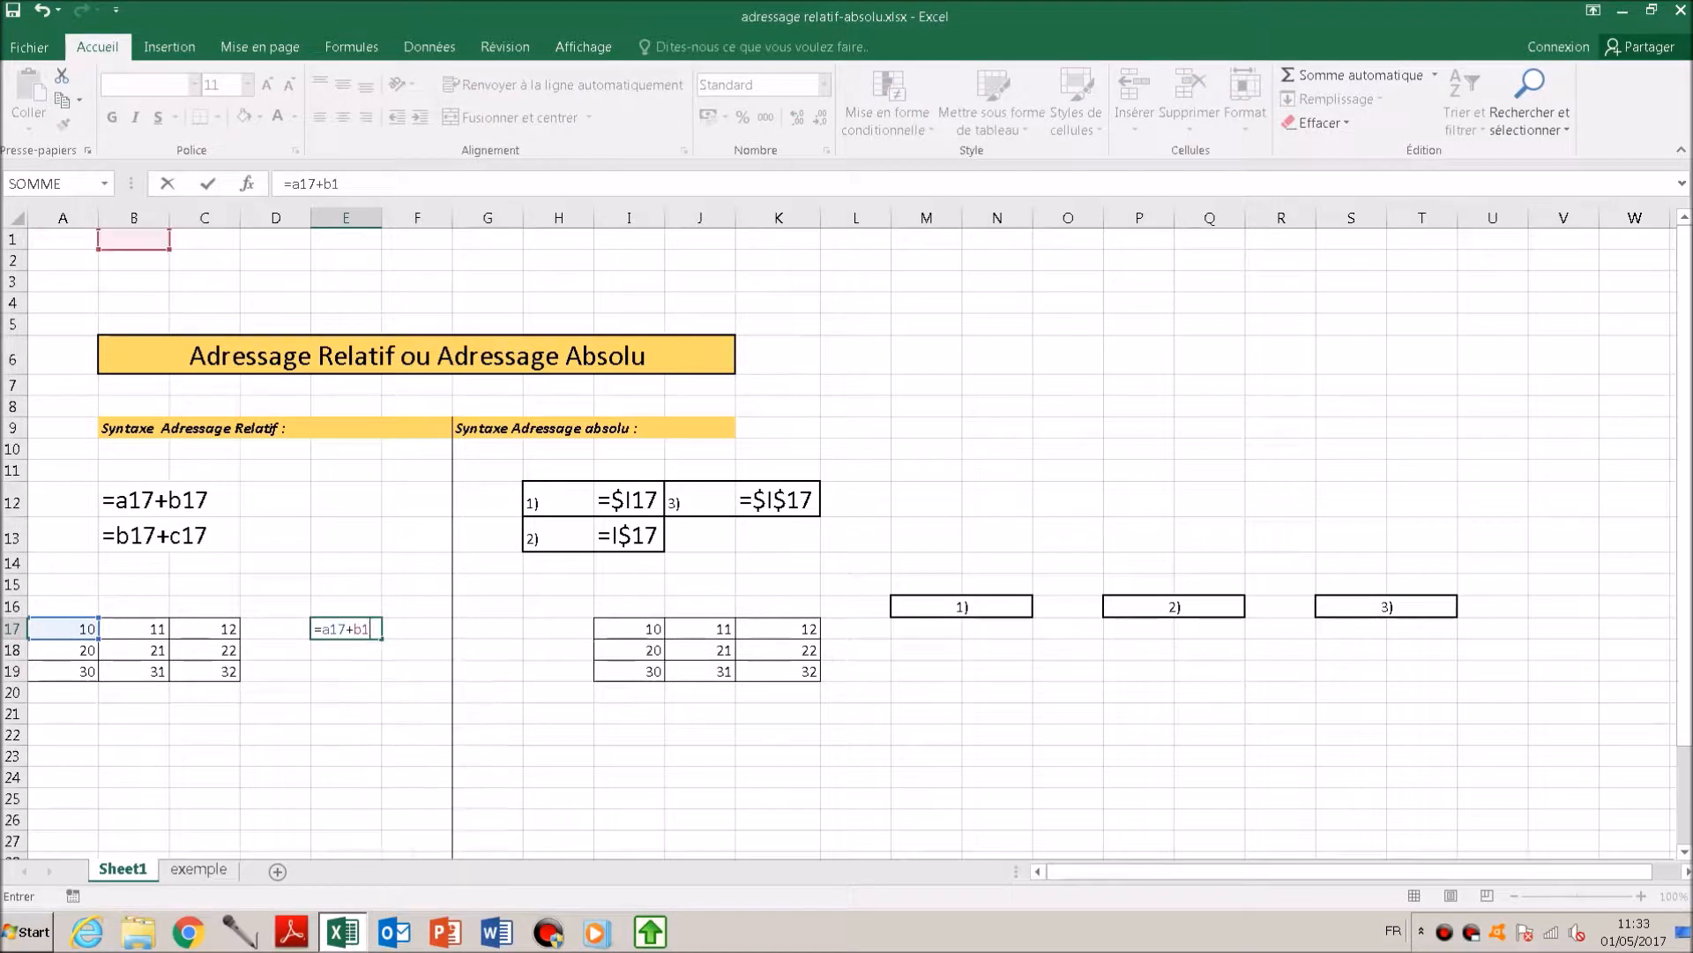
{"action": "key", "text": "Return"}
{"action": "key", "text": "Up"}
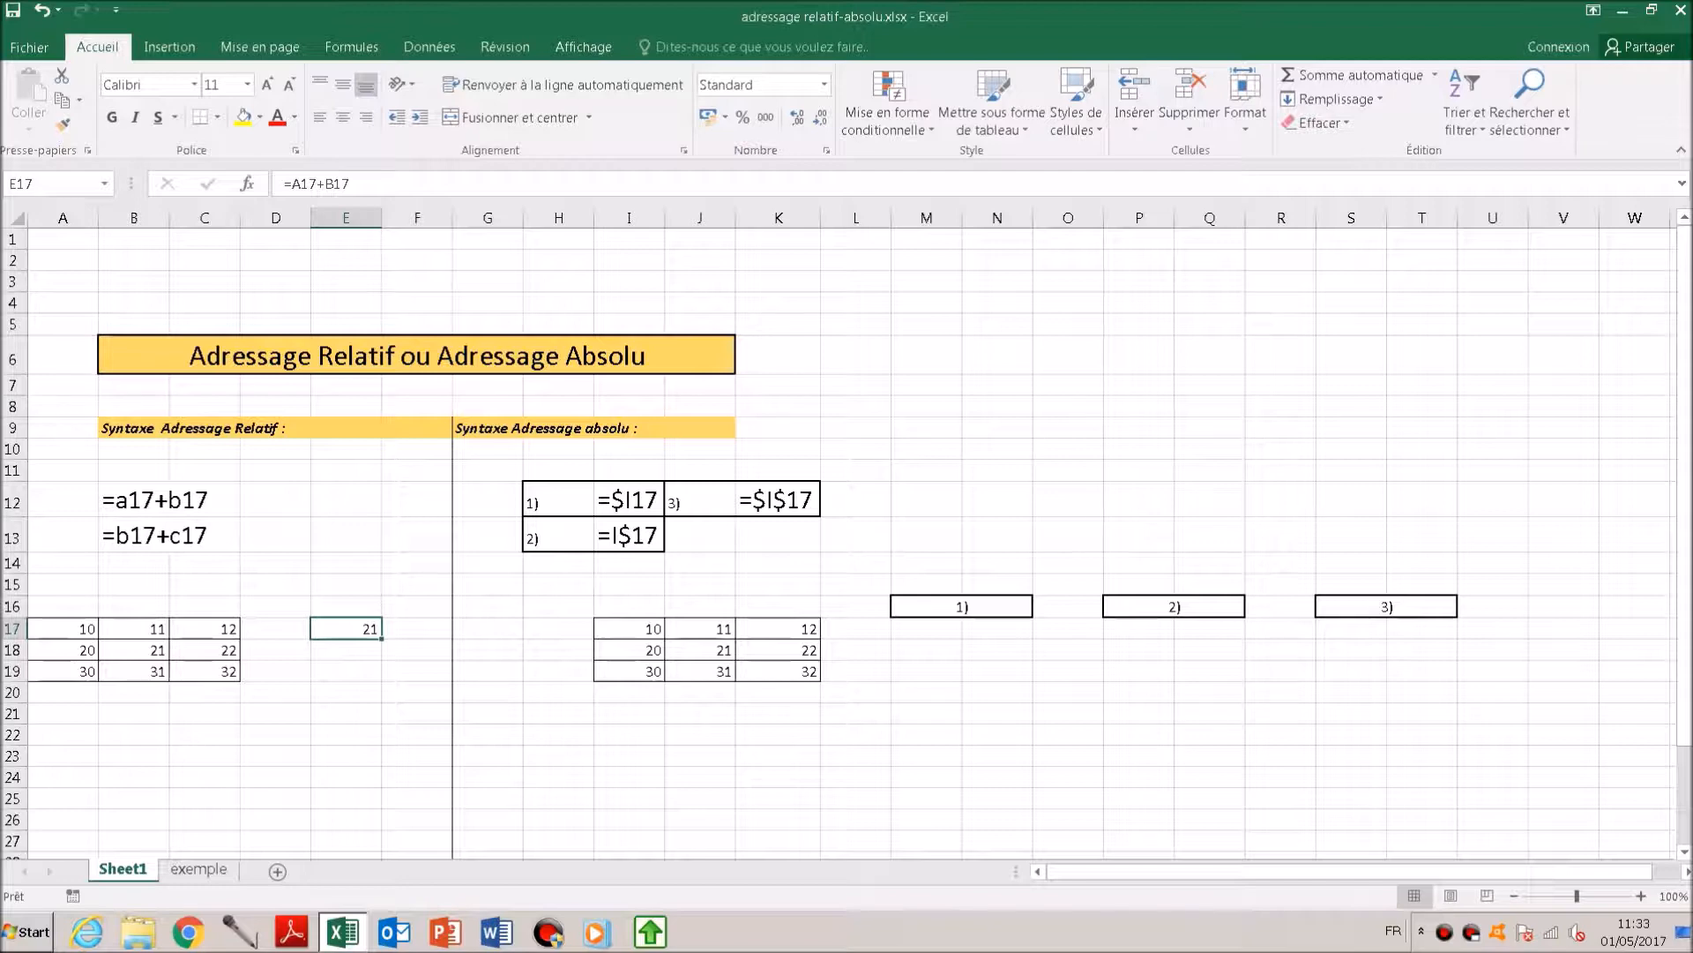
Step: Copy the formula from E17 to F17 and compare the two cells' formulas
{"action": "key", "text": "ctrl+c"}
{"action": "key", "text": "Right"}
{"action": "key", "text": "Return"}
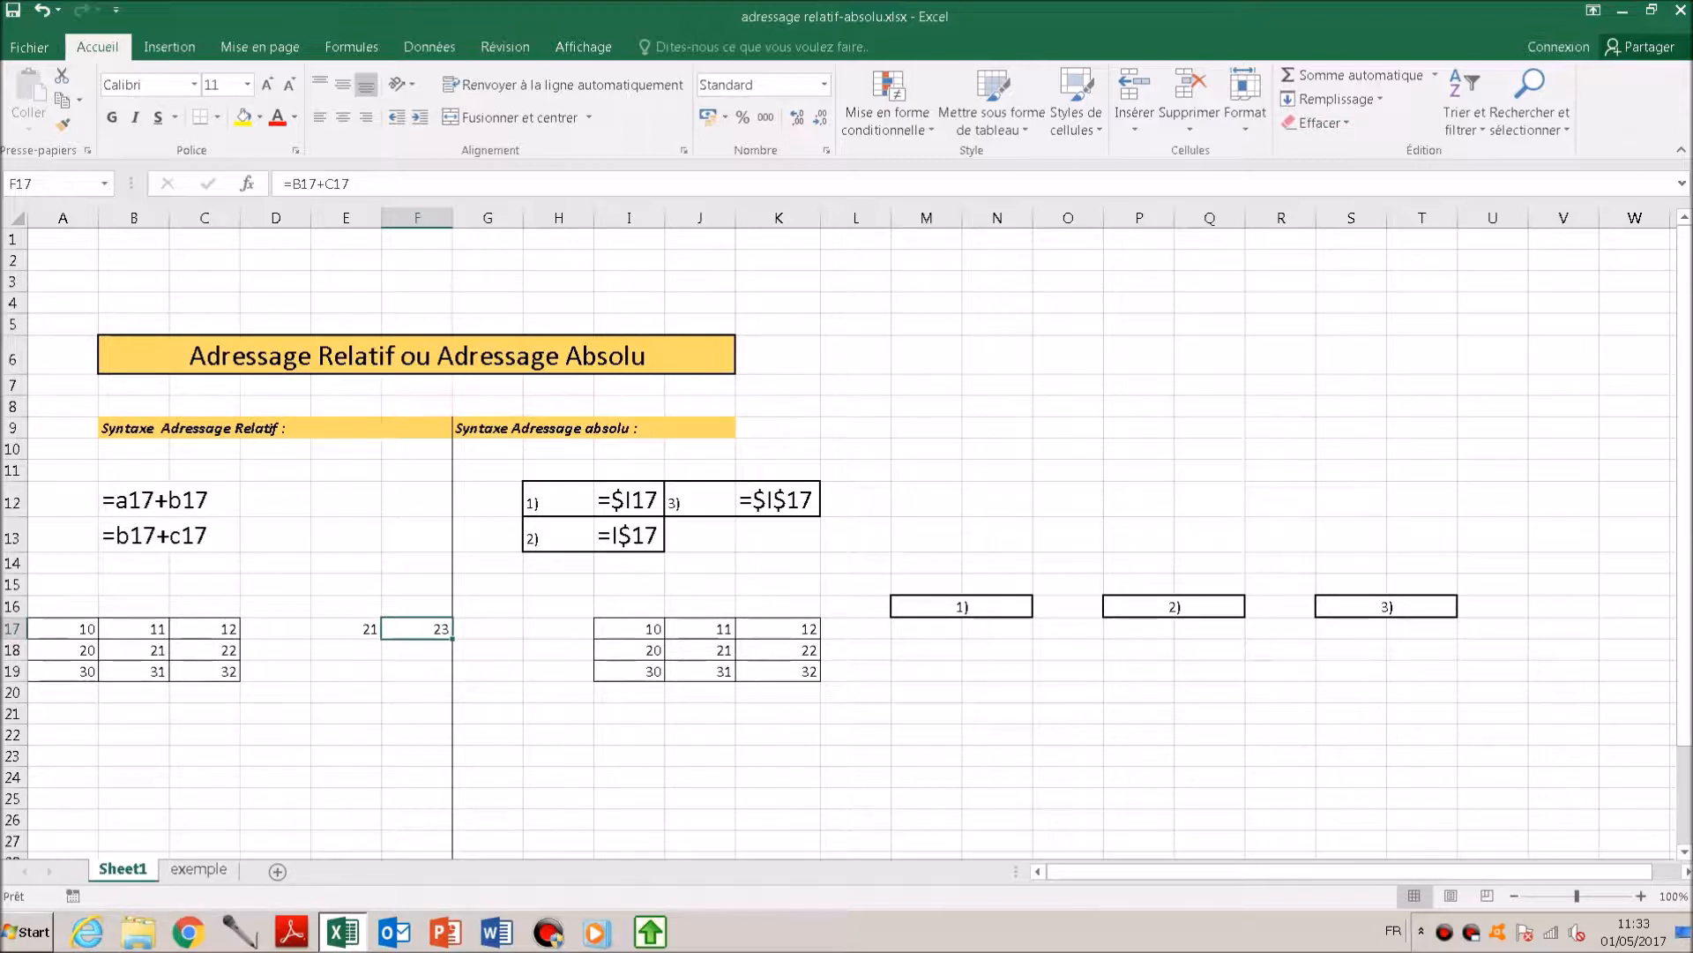
{"action": "left_click", "coordinate": [346, 629]}
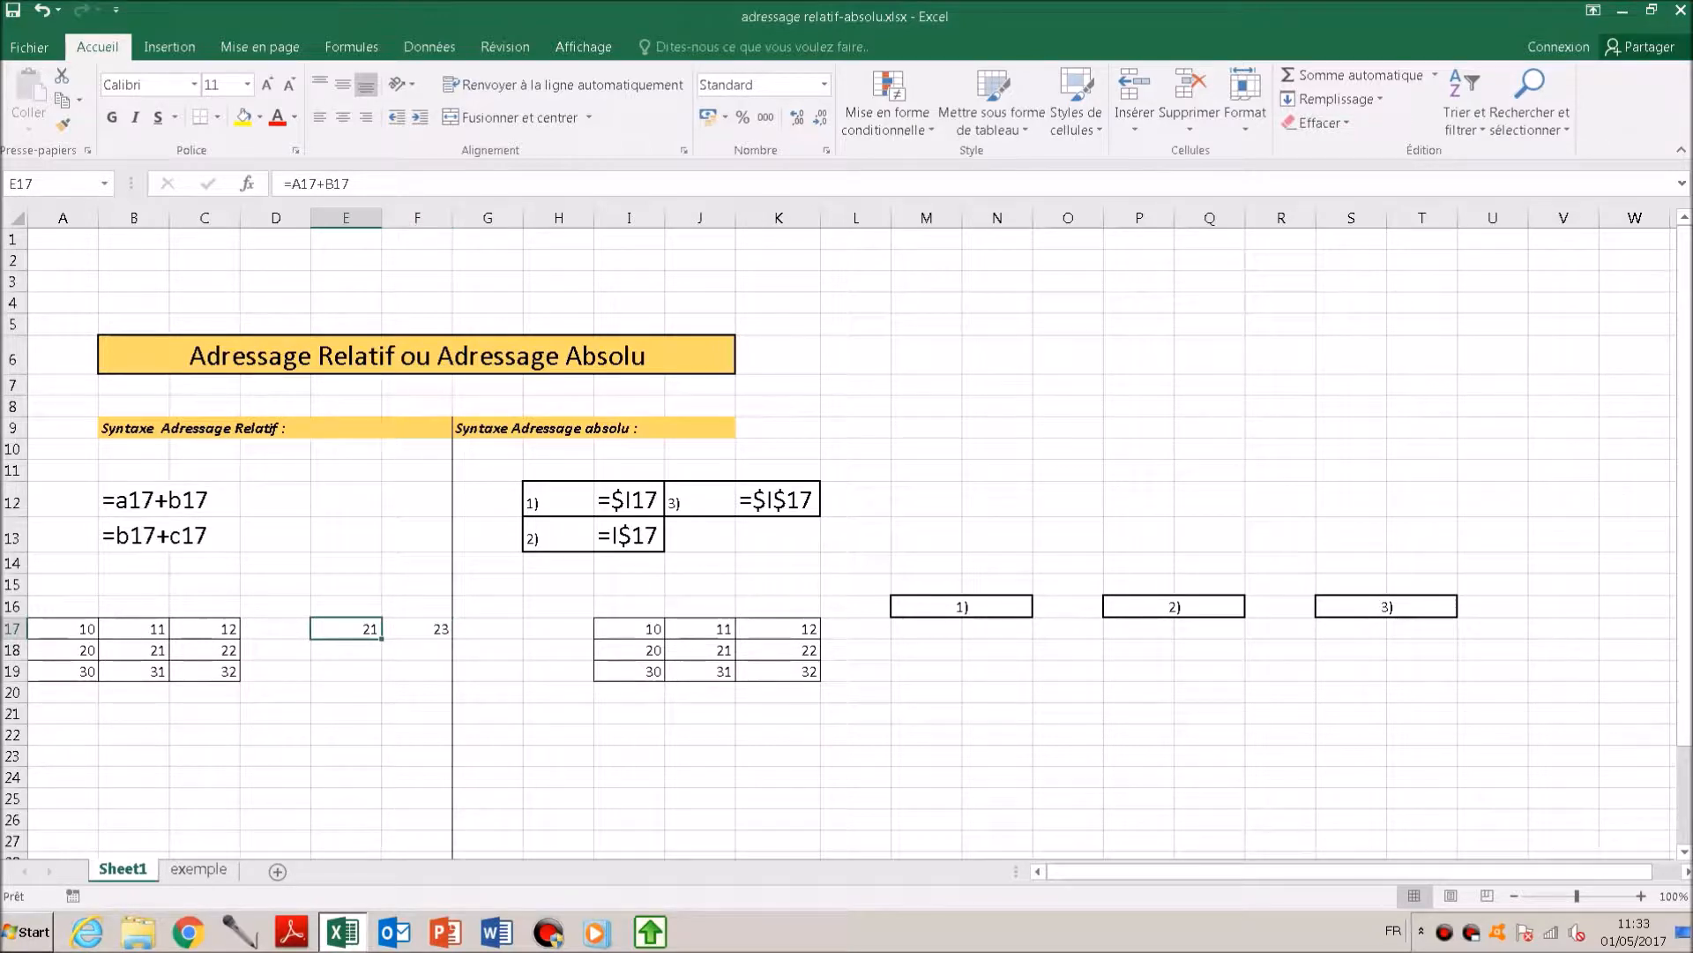
{"action": "left_click", "coordinate": [417, 629]}
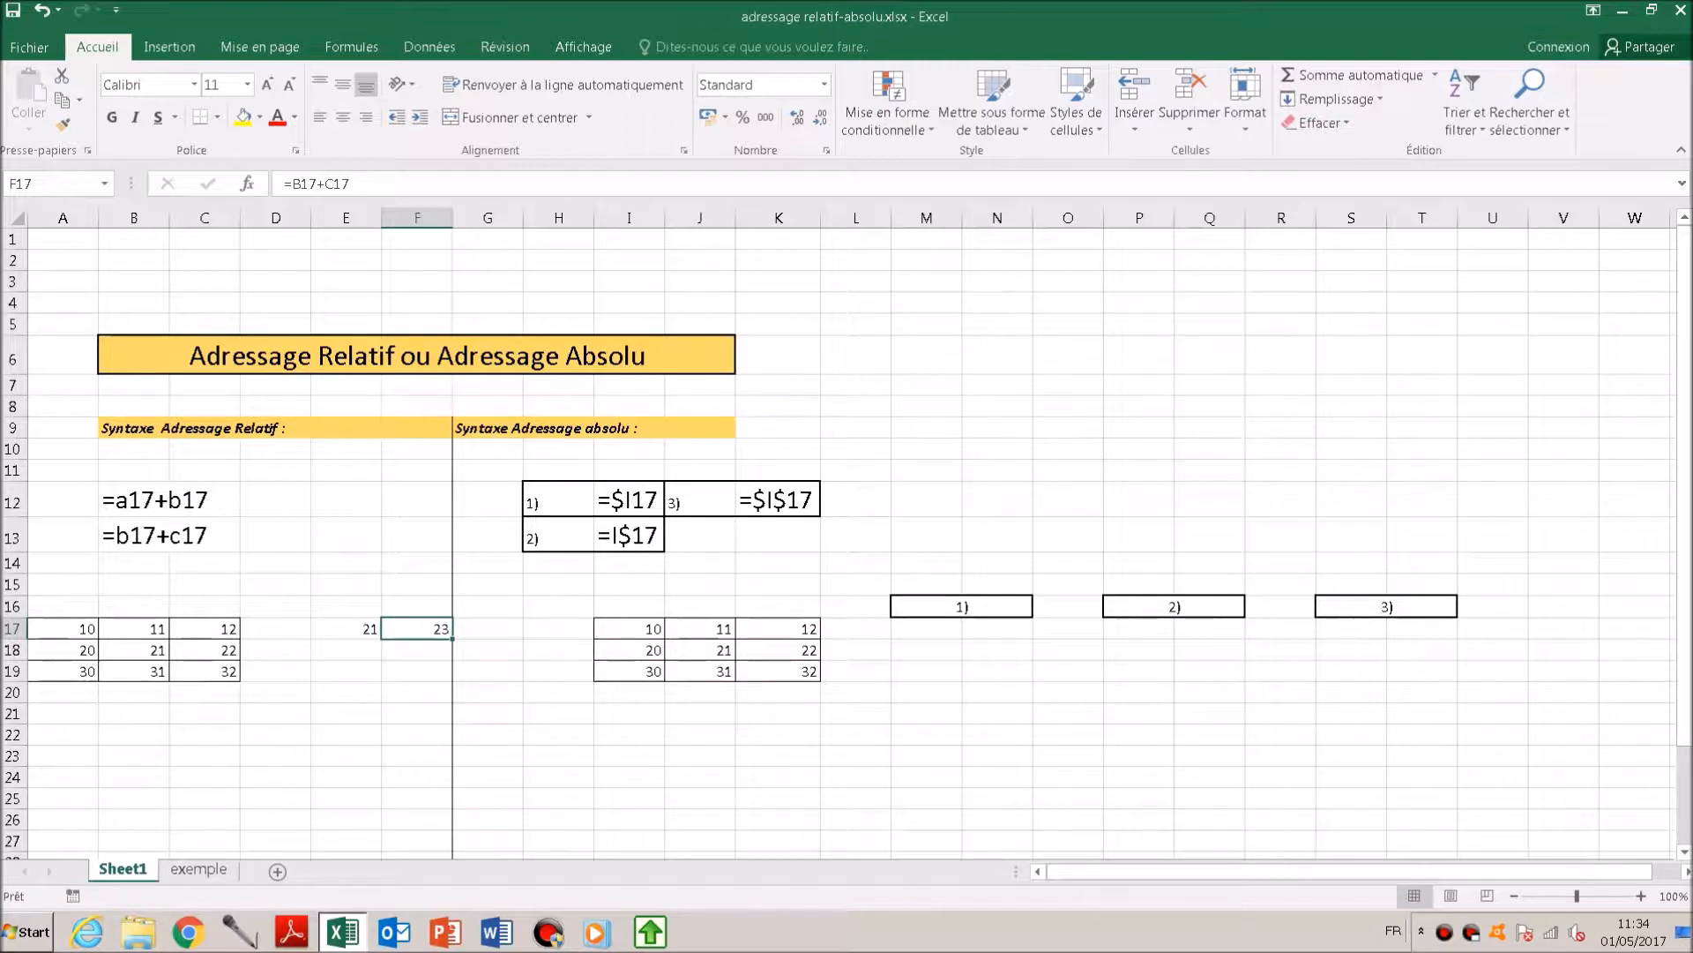
Step: Copy the formula from E17 down to E18
{"action": "left_click", "coordinate": [346, 628]}
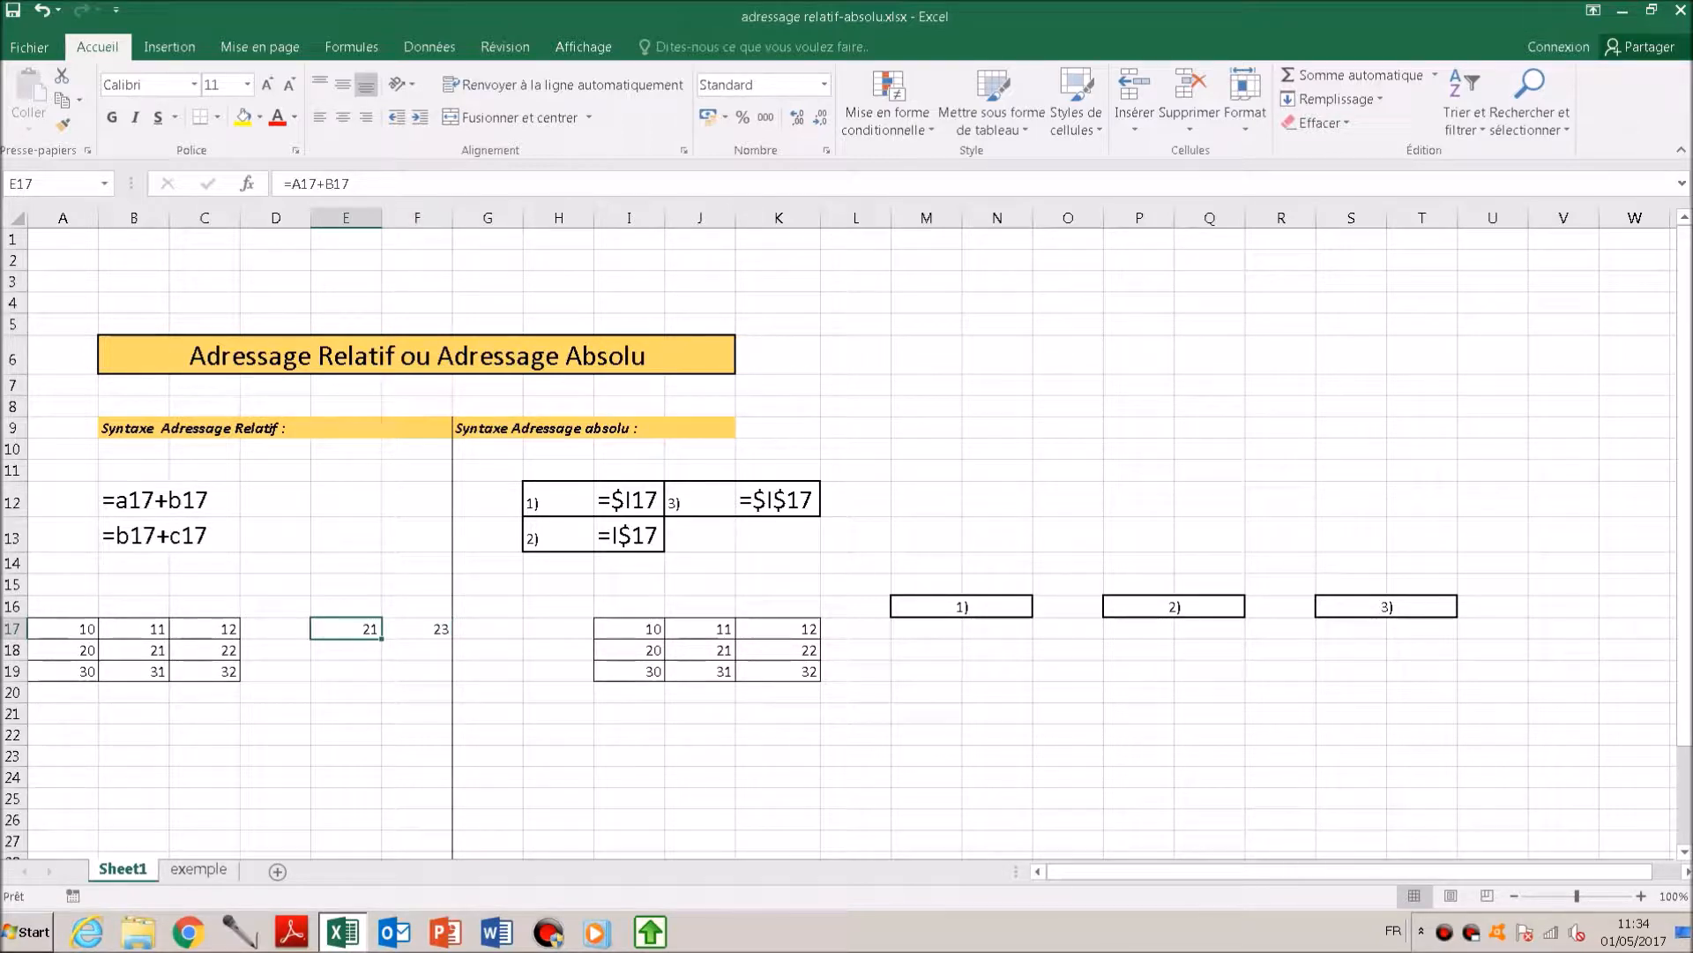
{"action": "key", "text": "ctrl+c"}
{"action": "left_click", "coordinate": [346, 650]}
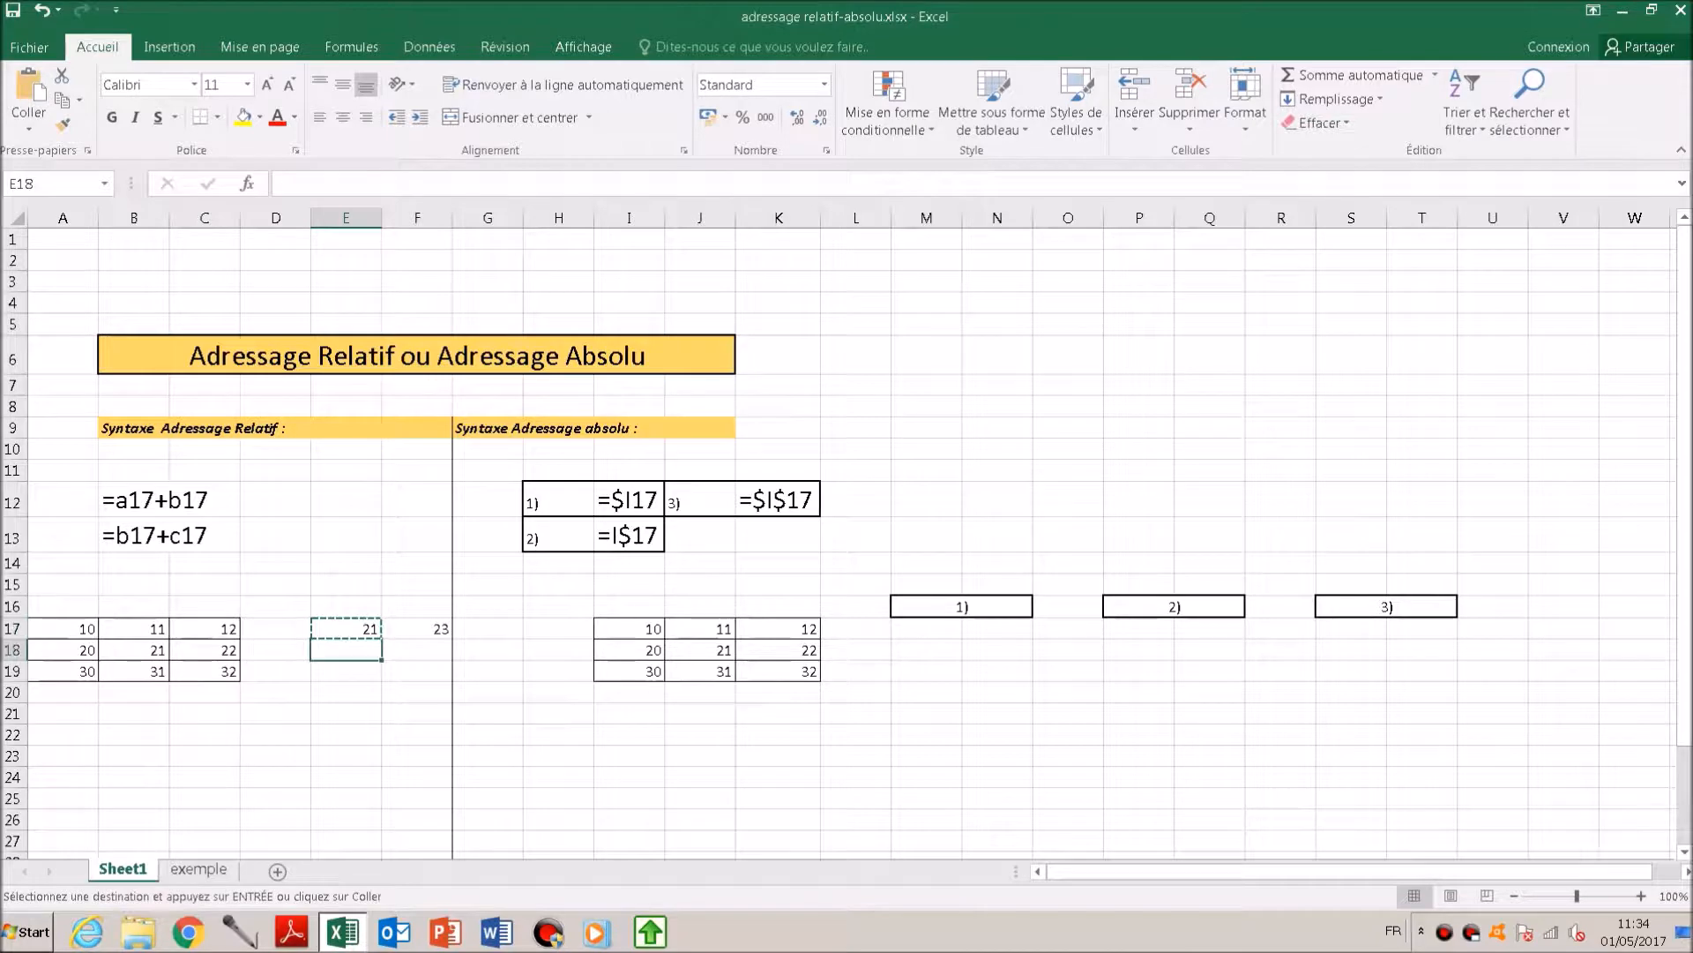
{"action": "key", "text": "Return"}
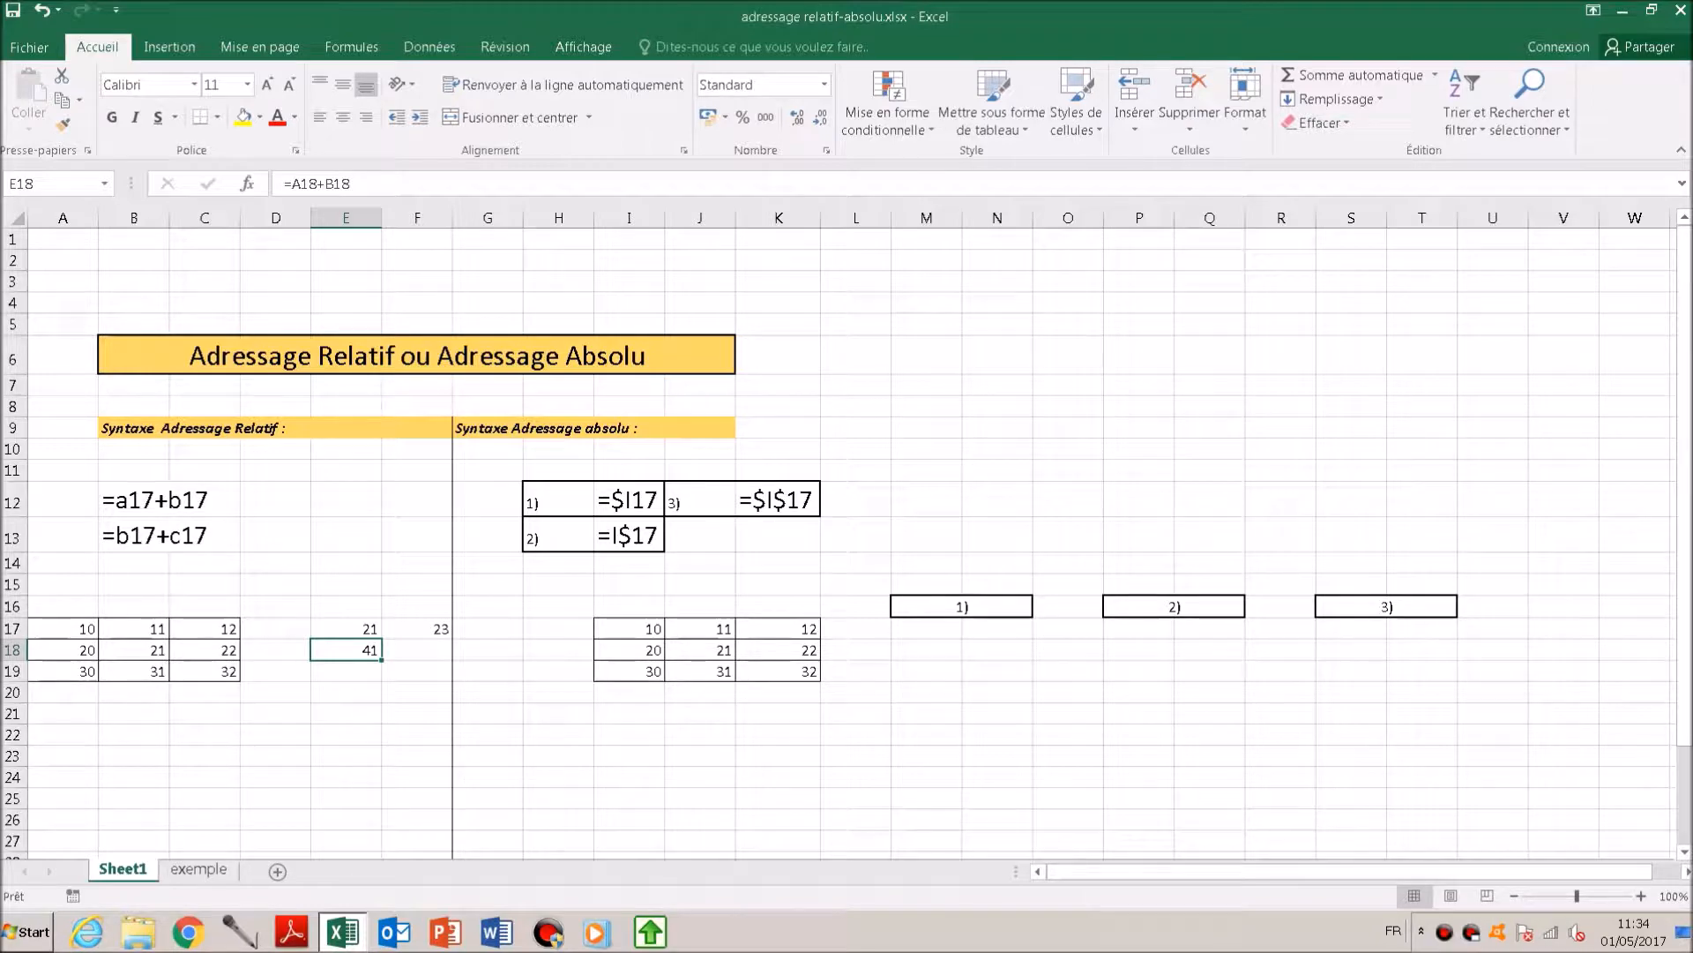
Step: Compare the formulas in E17 and E18, and copy the E18 formula down to E19
{"action": "left_click", "coordinate": [346, 629]}
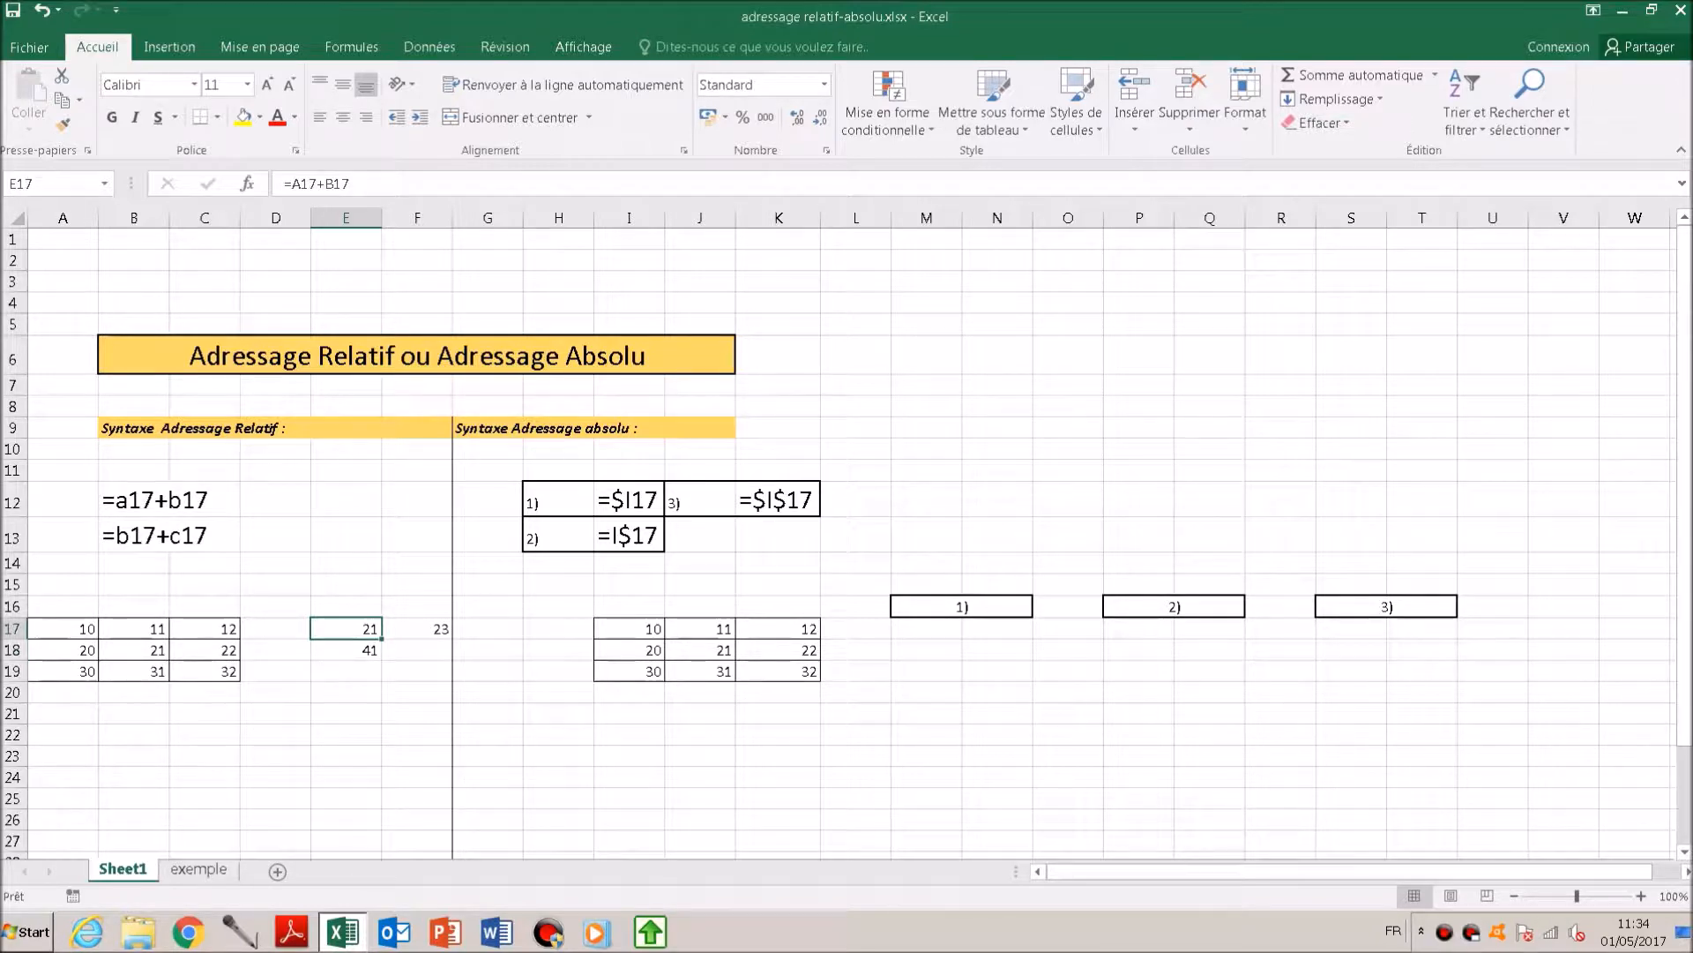
{"action": "left_click", "coordinate": [346, 650]}
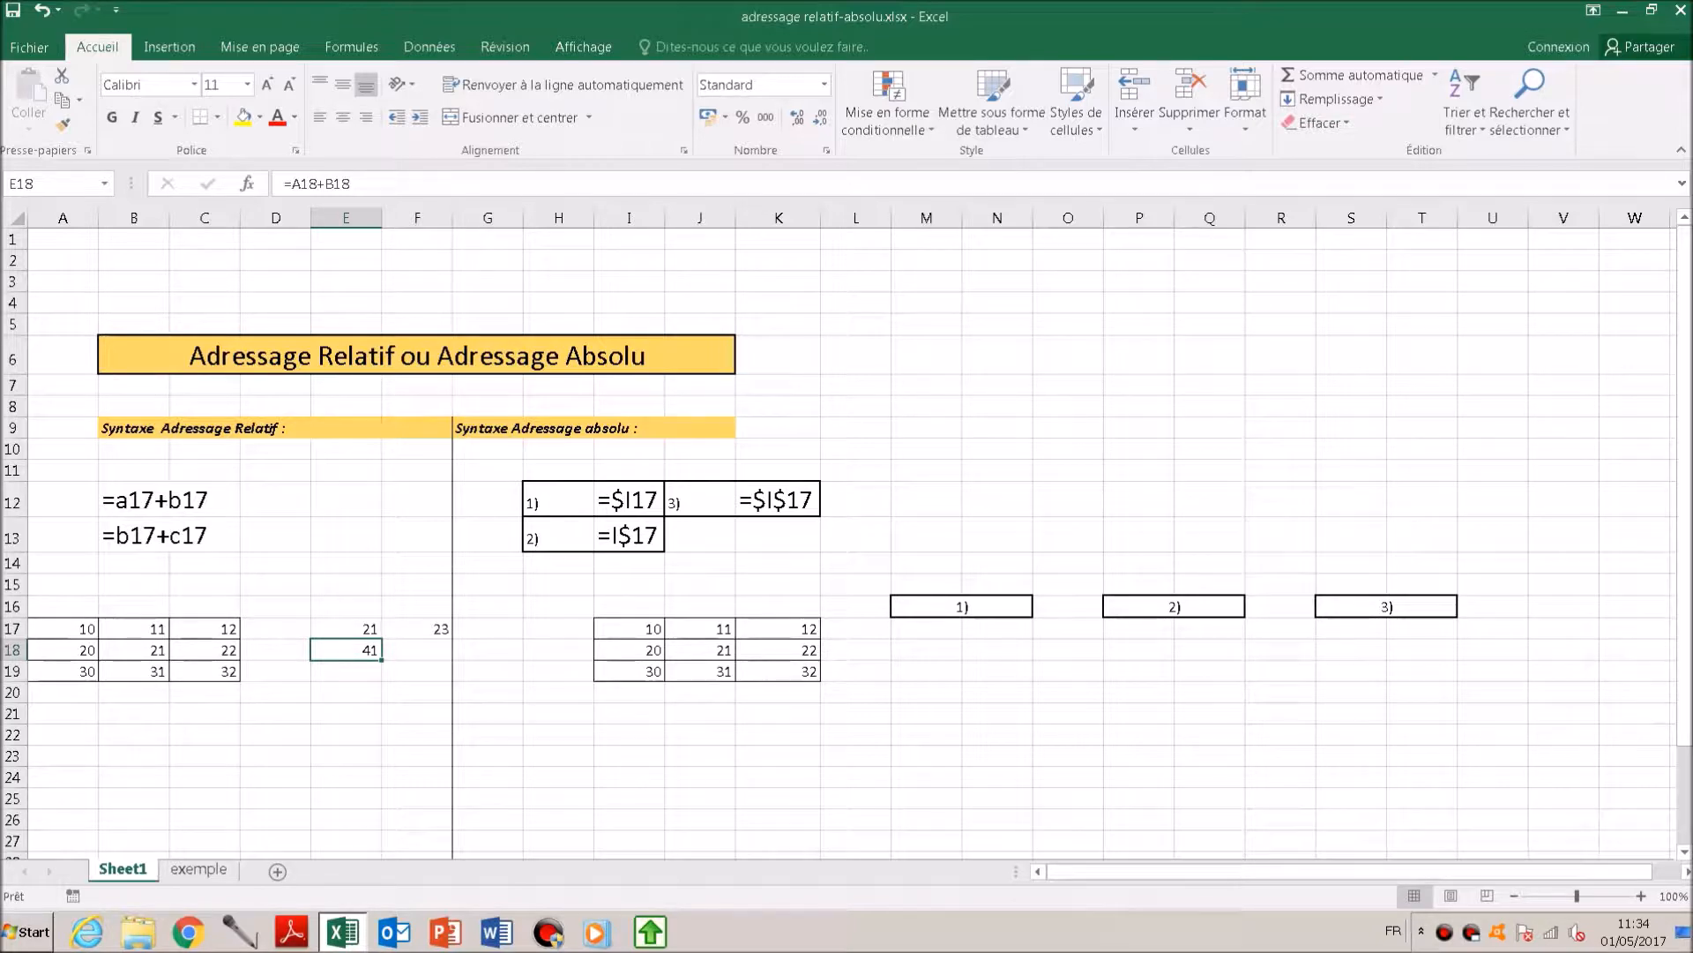
{"action": "key", "text": "ctrl+c"}
{"action": "left_click", "coordinate": [346, 671]}
{"action": "key", "text": "Return"}
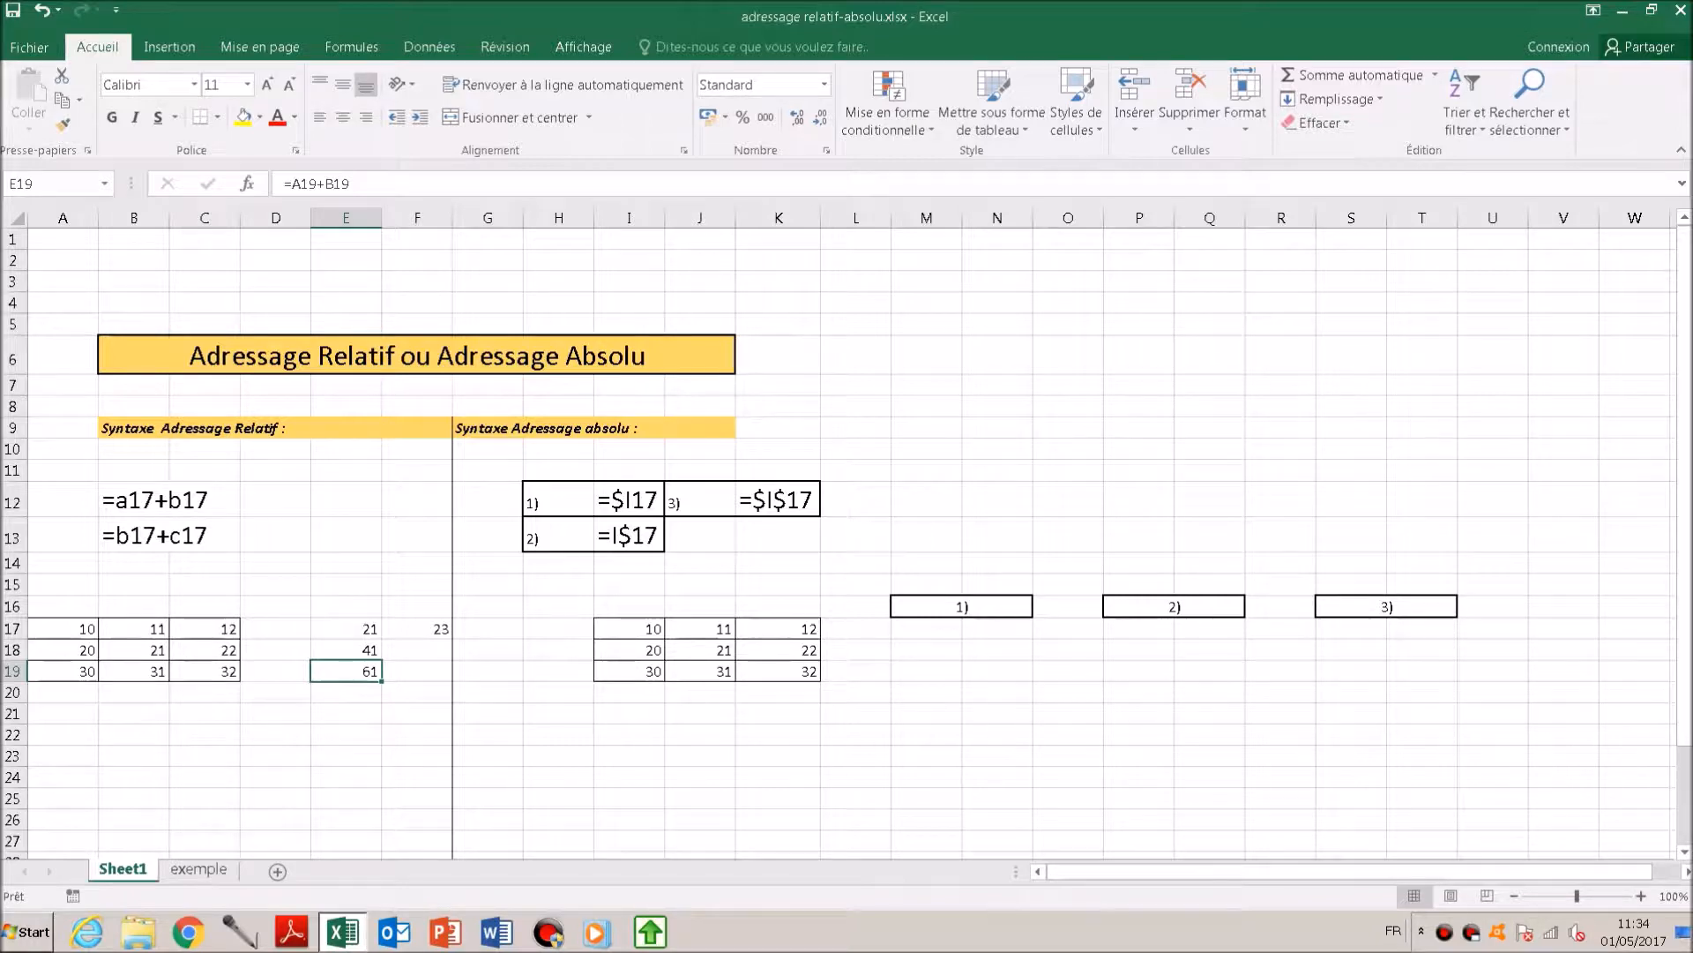
Step: Examine the first absolute-addressing syntax example in row 12 and the values it refers to in I17:K17
{"action": "key", "text": "Right"}
{"action": "key", "text": "Right"}
{"action": "key", "text": "Right"}
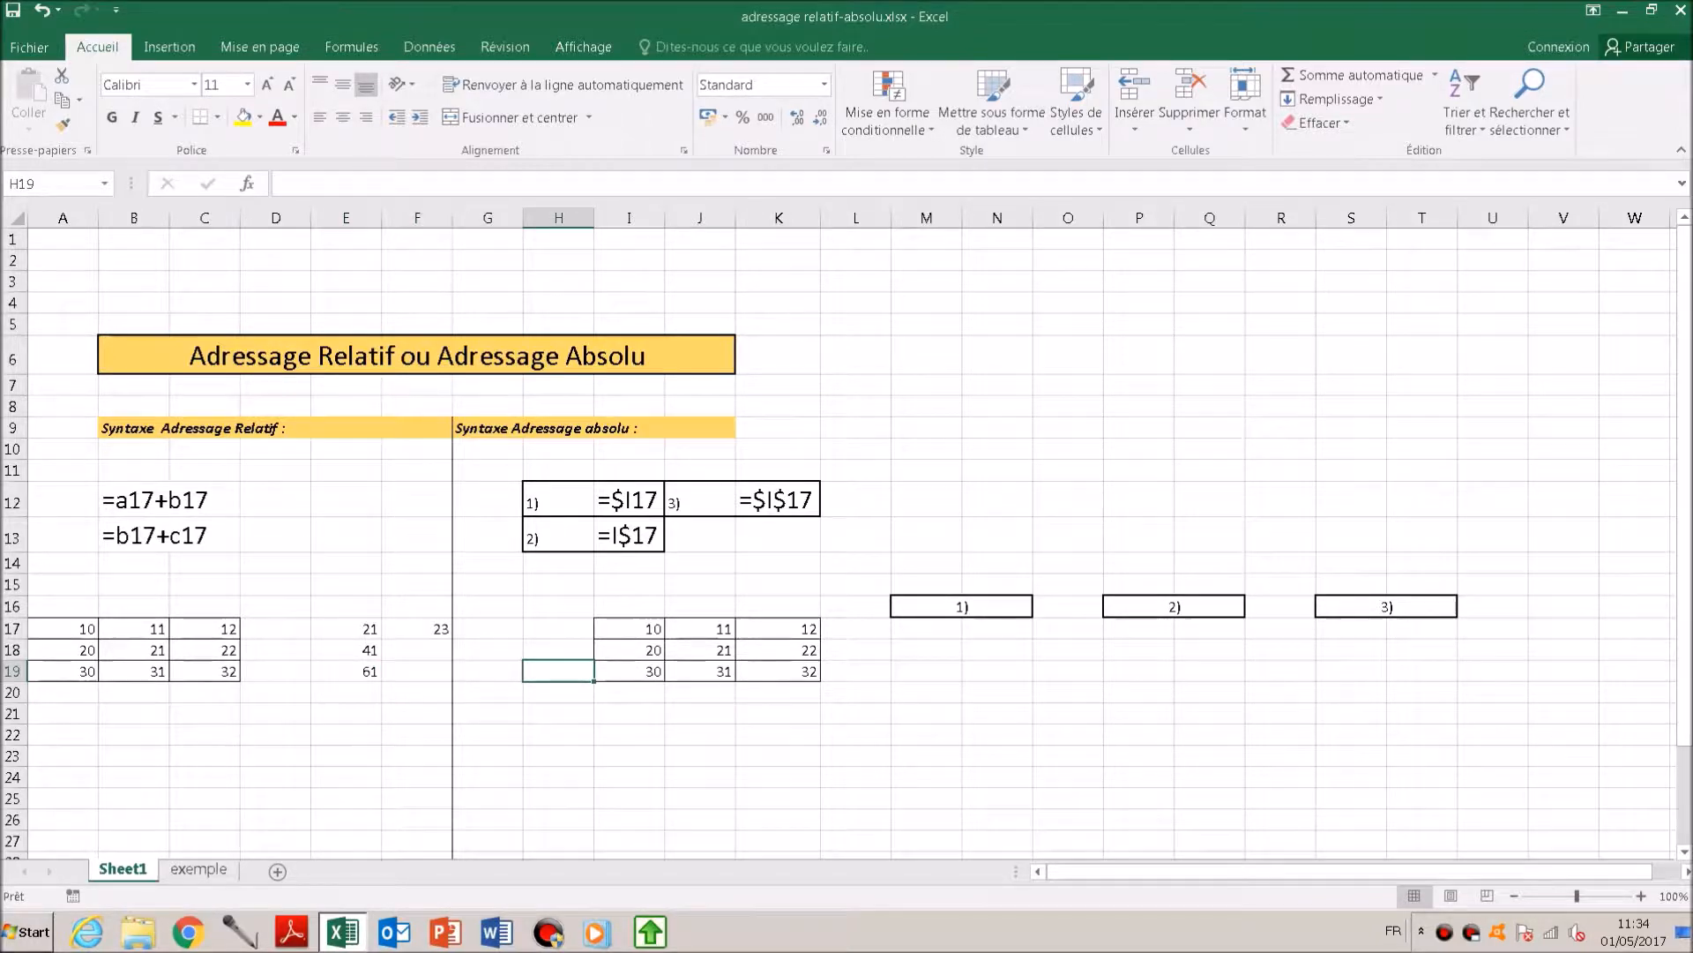
{"action": "key", "text": "Right"}
{"action": "key", "text": "Up"}
{"action": "key", "text": "Up"}
{"action": "key", "text": "Up"}
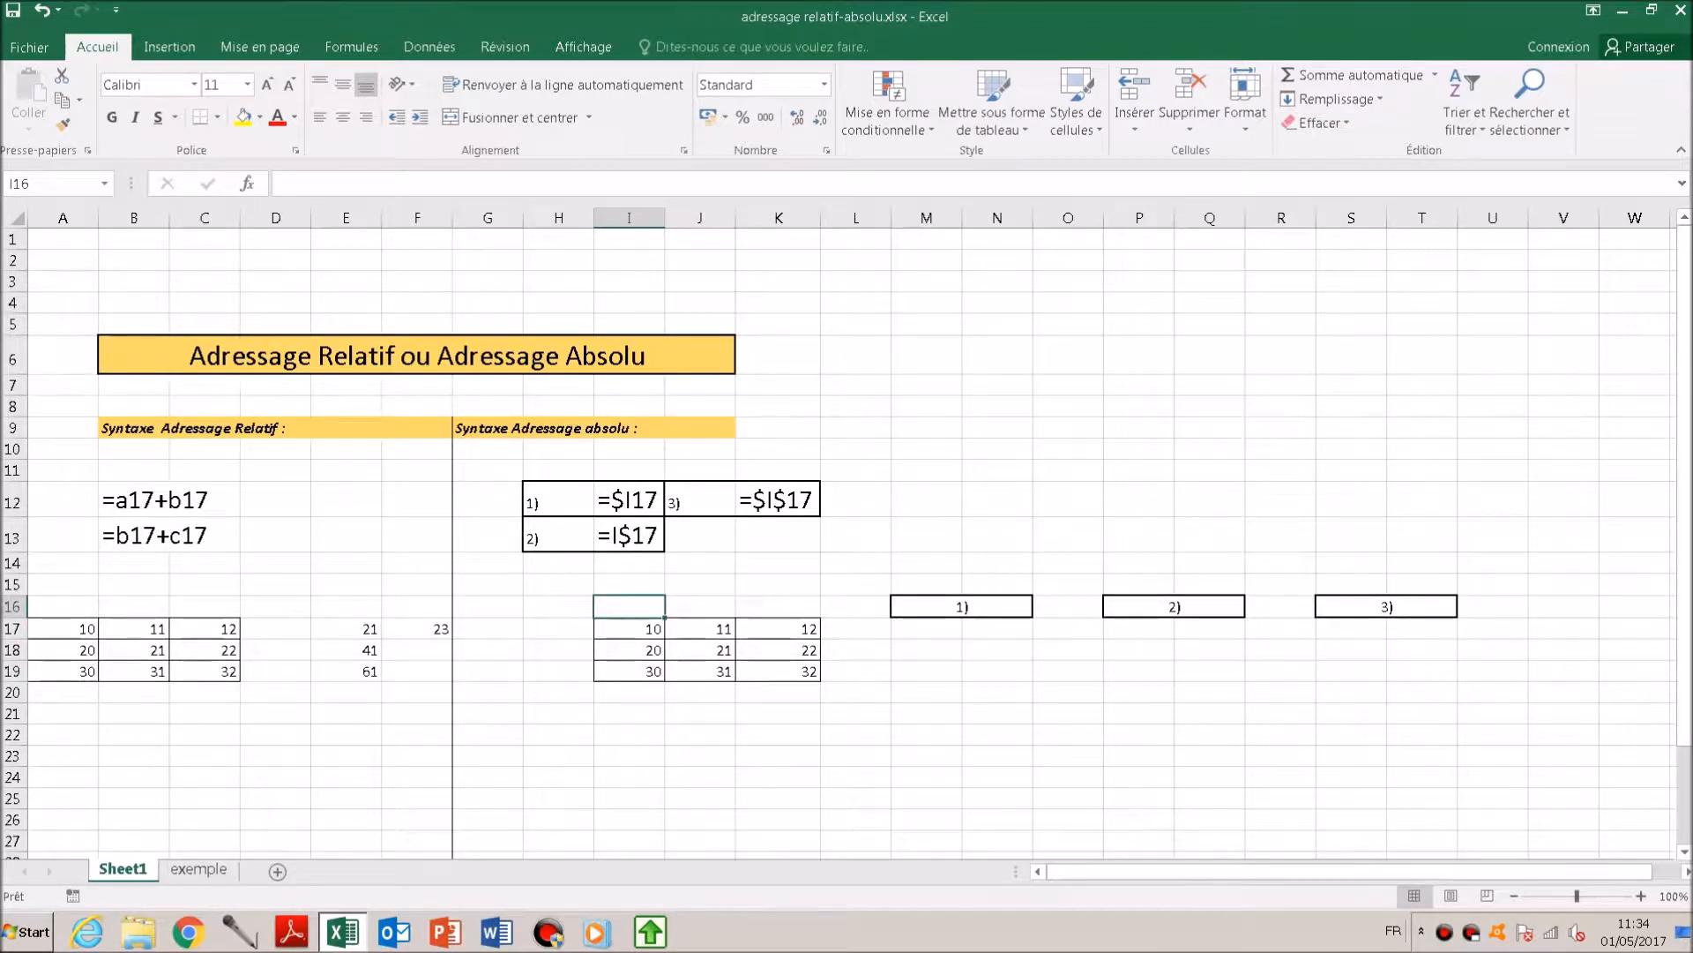
{"action": "key", "text": "Right"}
{"action": "key", "text": "Right"}
{"action": "key", "text": "Down"}
{"action": "key", "text": "Right"}
{"action": "key", "text": "Right"}
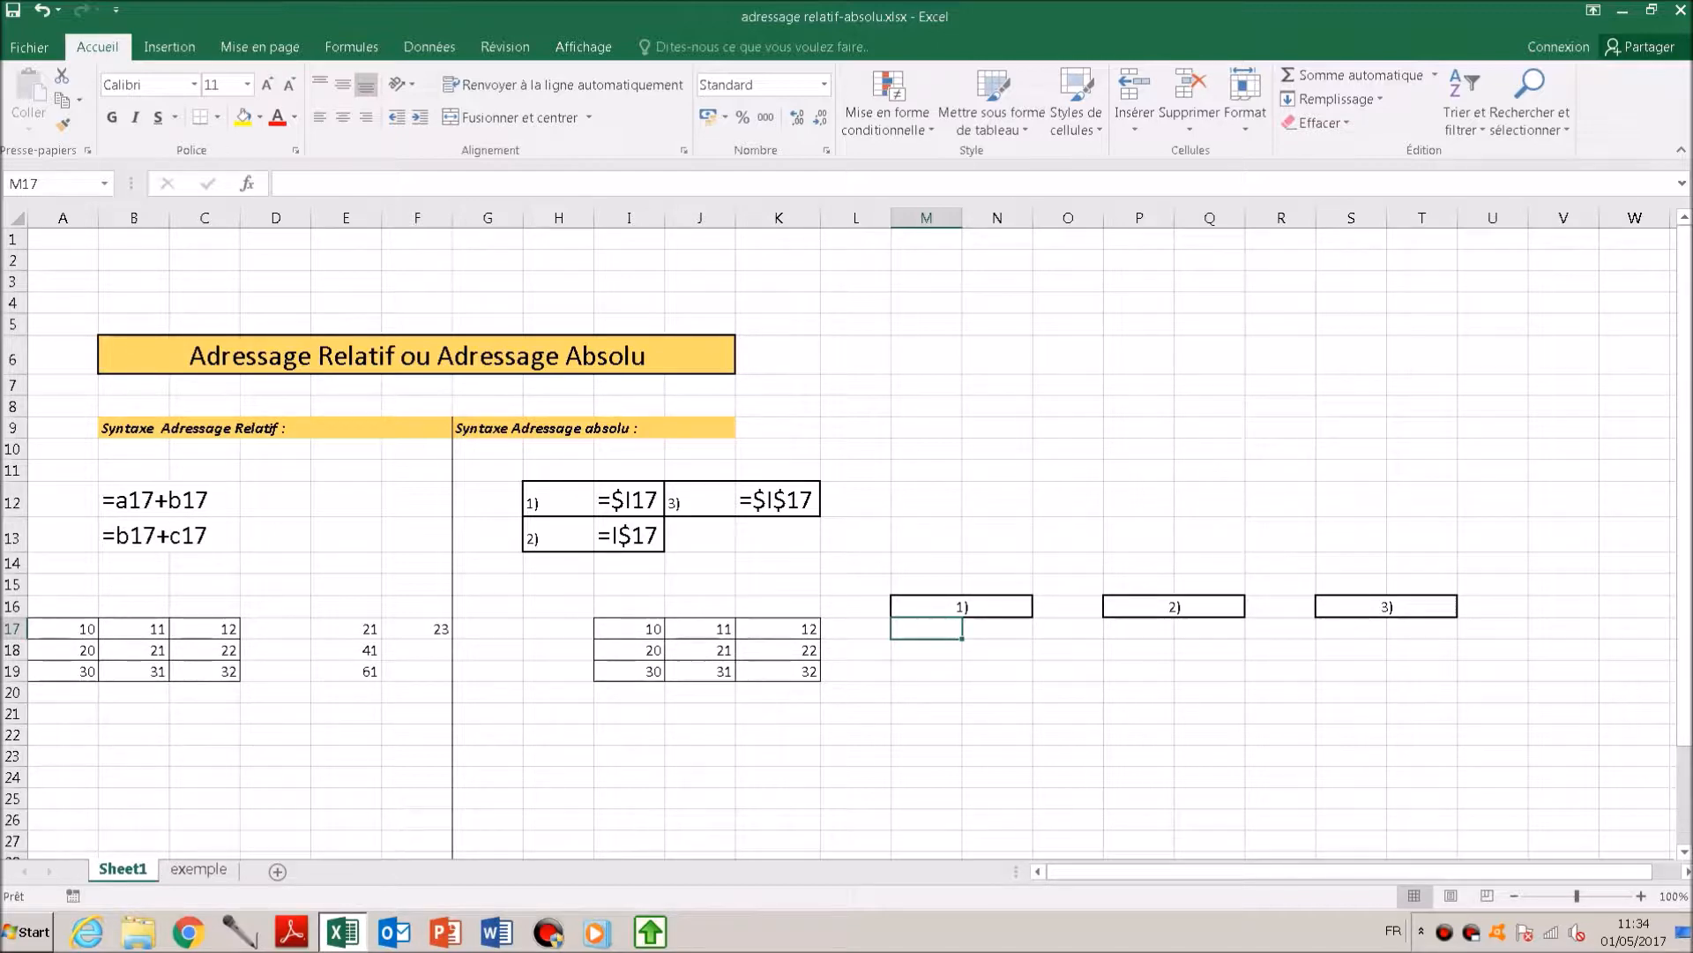
{"action": "left_click", "coordinate": [558, 500]}
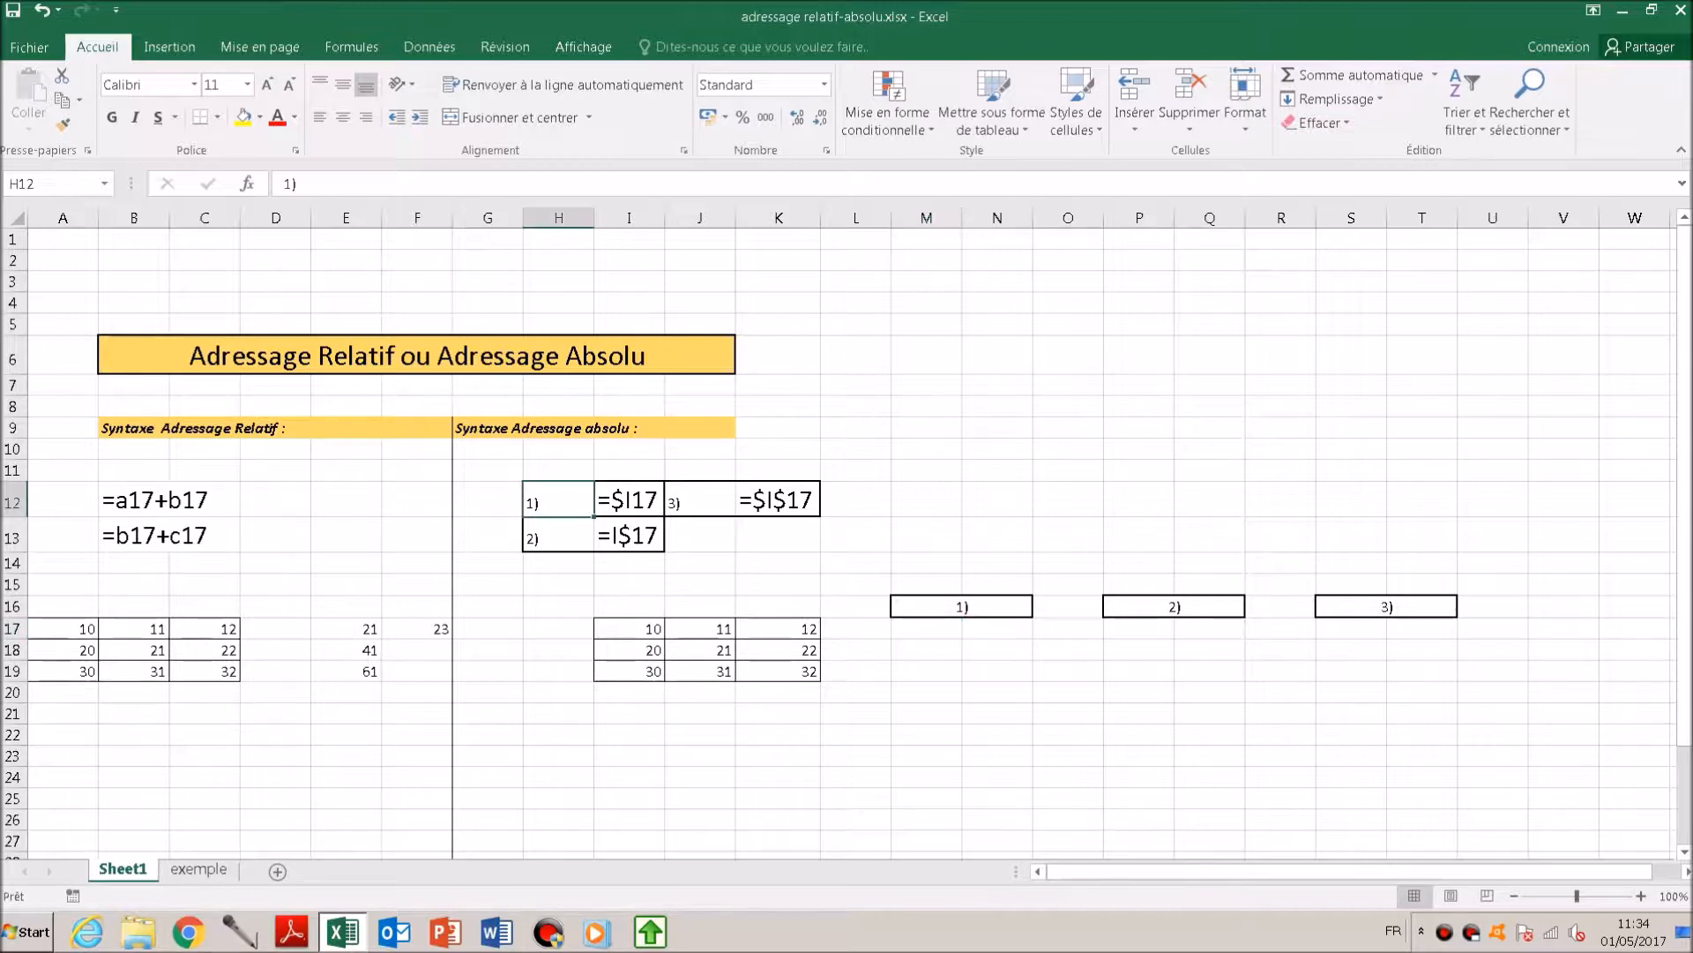
{"action": "left_click", "coordinate": [629, 500]}
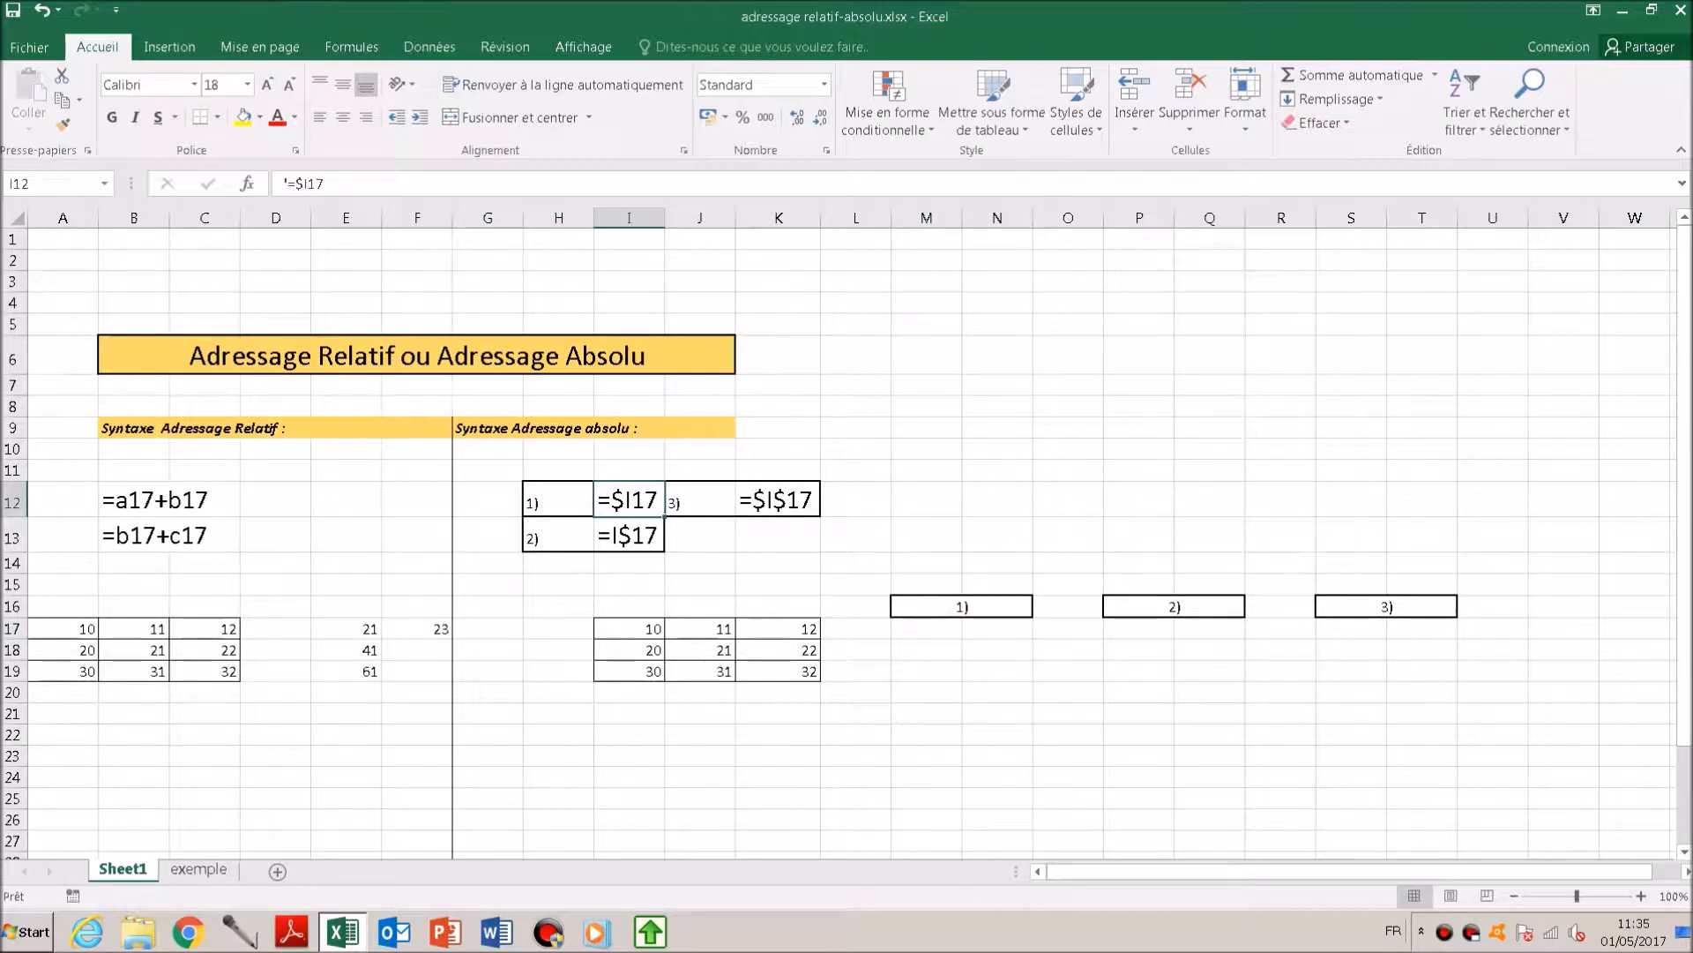
{"action": "left_click", "coordinate": [628, 629]}
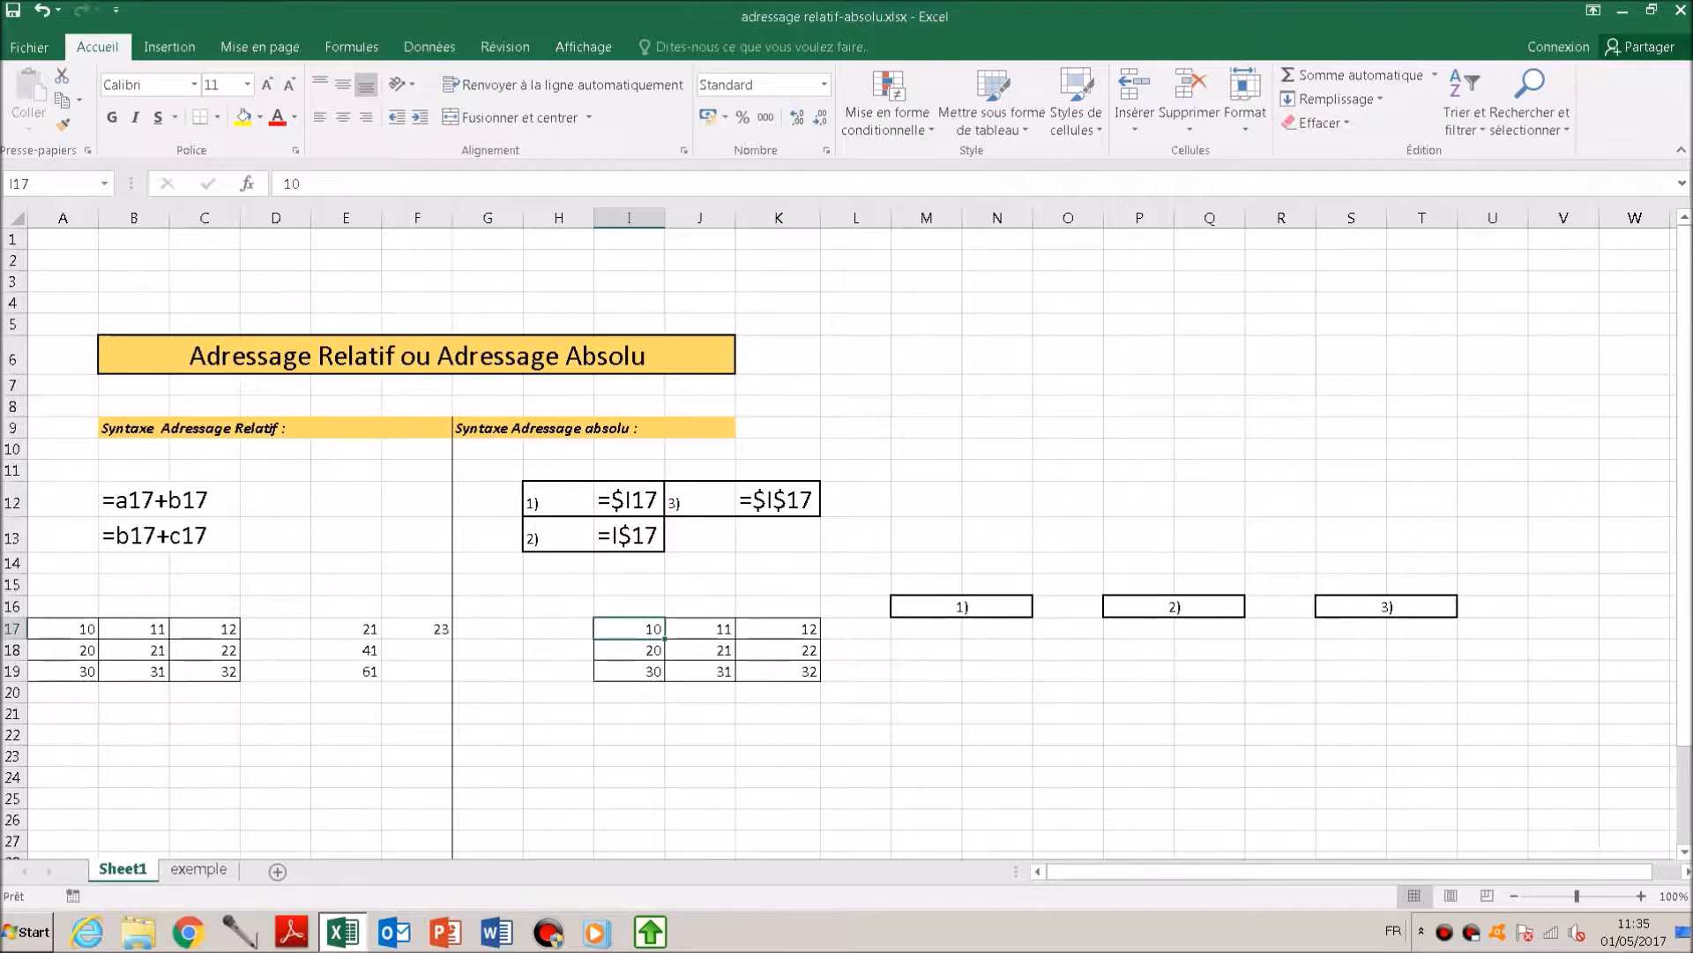
{"action": "left_click", "coordinate": [700, 629]}
{"action": "left_click", "coordinate": [779, 629]}
{"action": "left_click", "coordinate": [628, 629]}
Step: Enter the column-locked formula =$I17+$J17 in cell M17, under heading 1)
{"action": "left_click", "coordinate": [926, 650]}
{"action": "left_click", "coordinate": [926, 629]}
{"action": "double_click", "coordinate": [926, 628]}
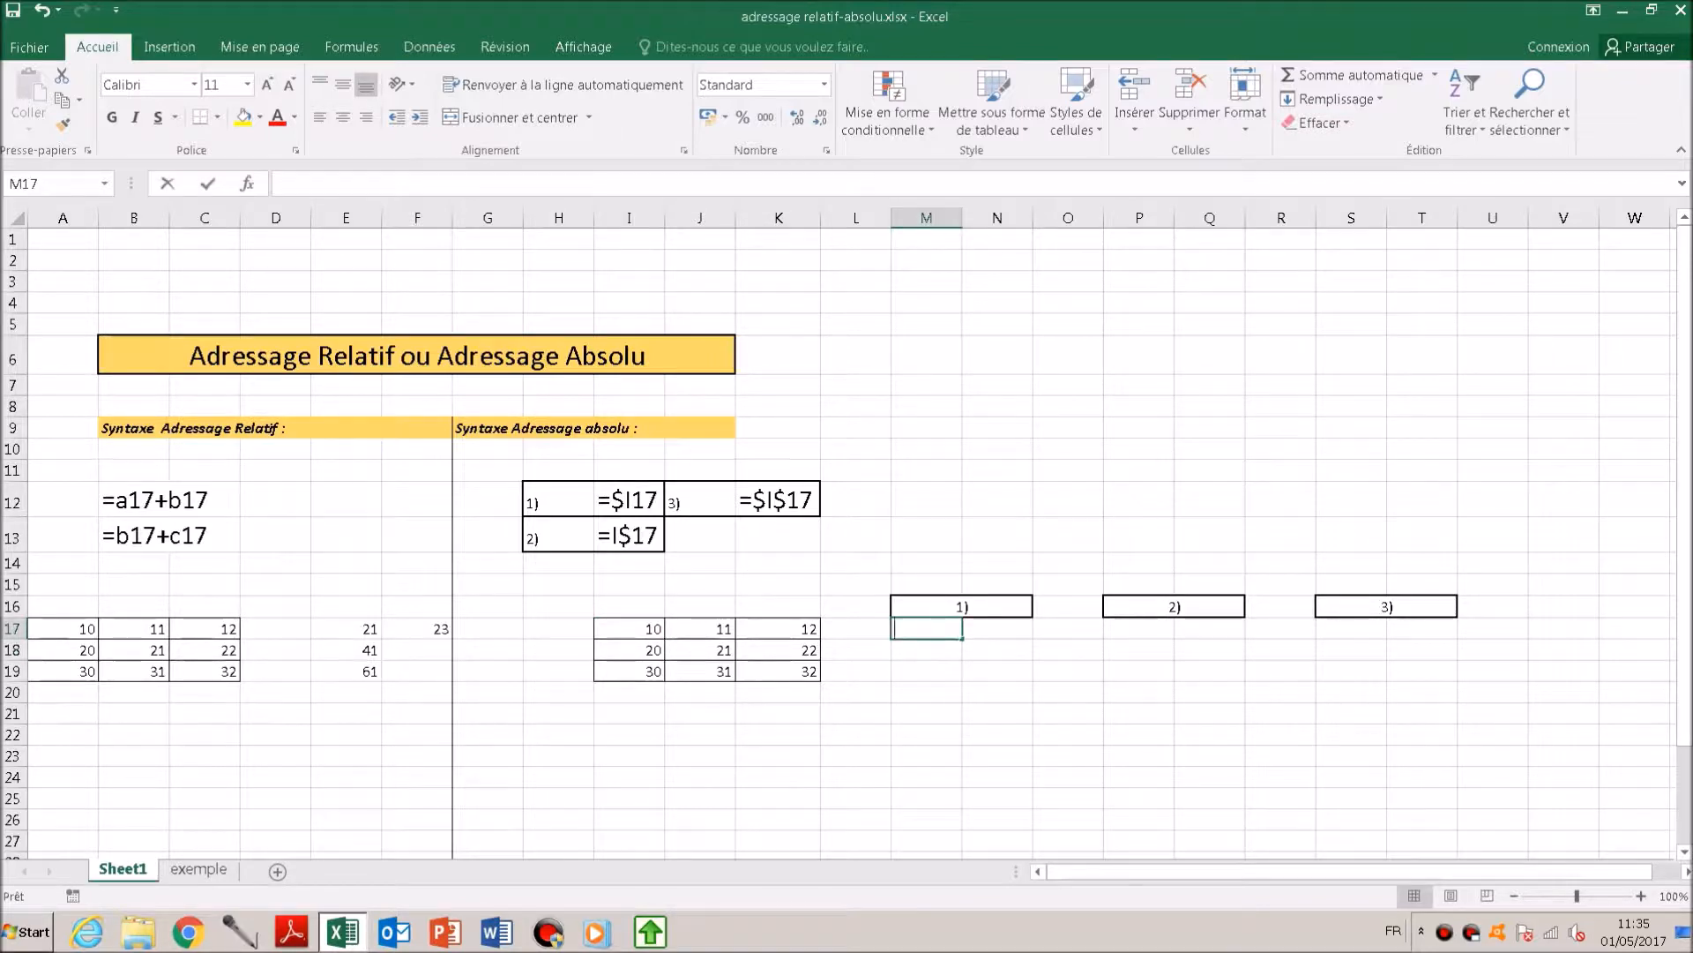
{"action": "type", "text": "=$i17"}
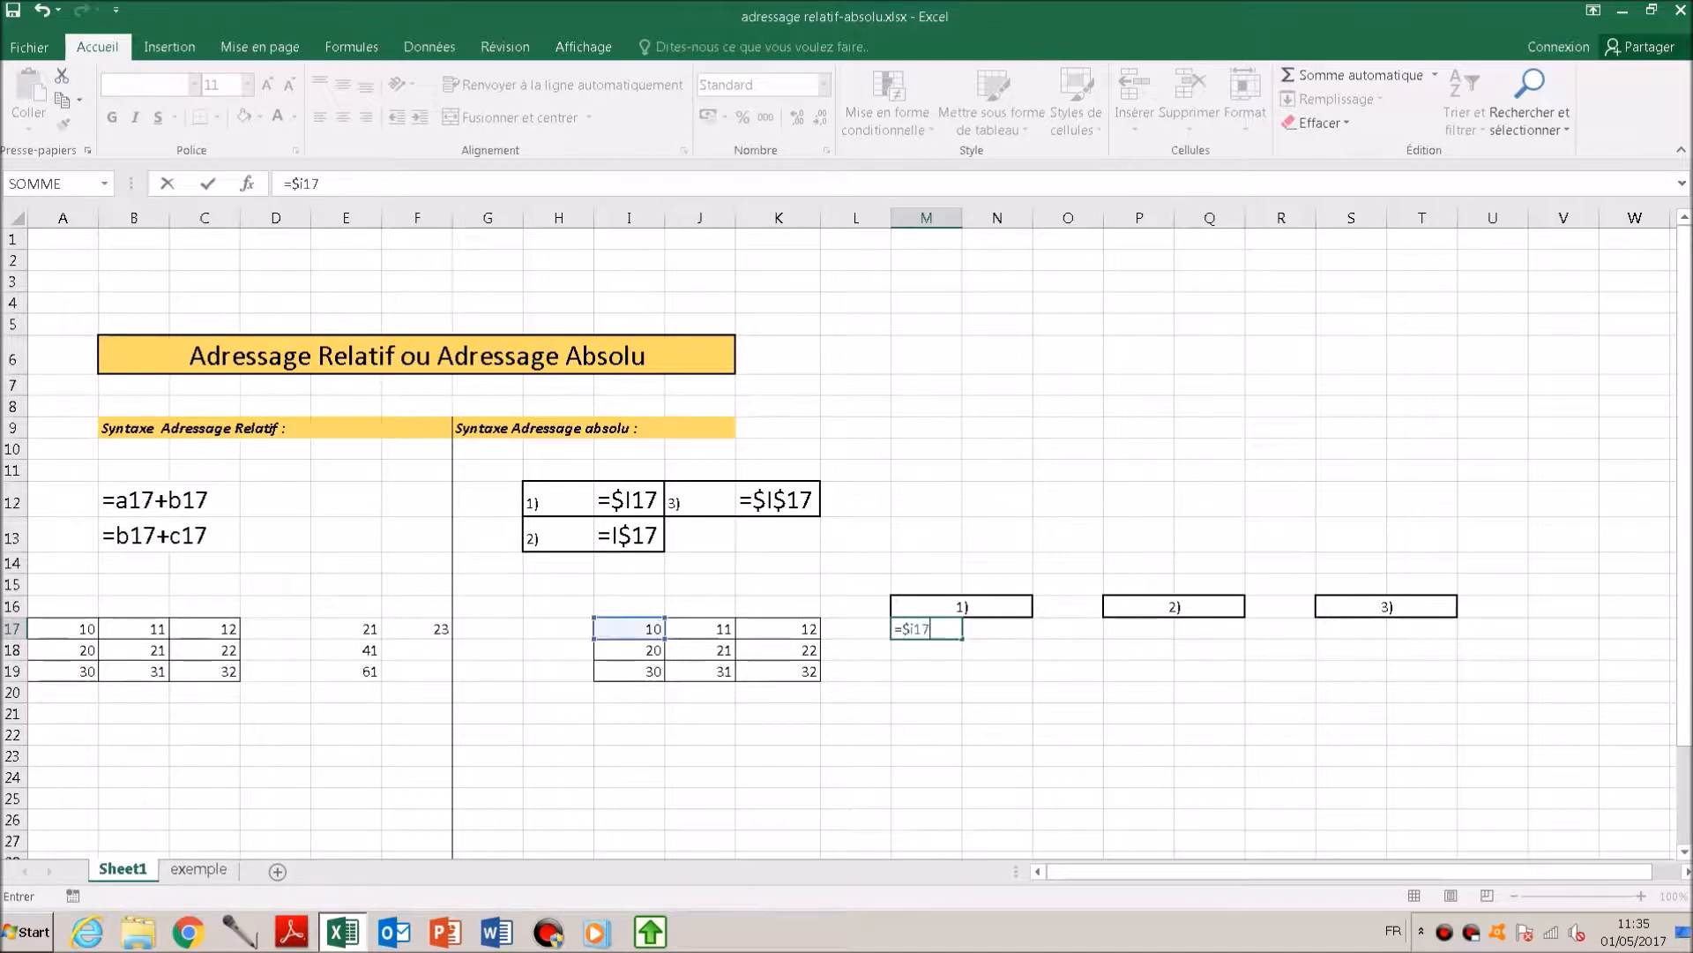
{"action": "type", "text": "+$j17"}
{"action": "key", "text": "Return"}
{"action": "key", "text": "Up"}
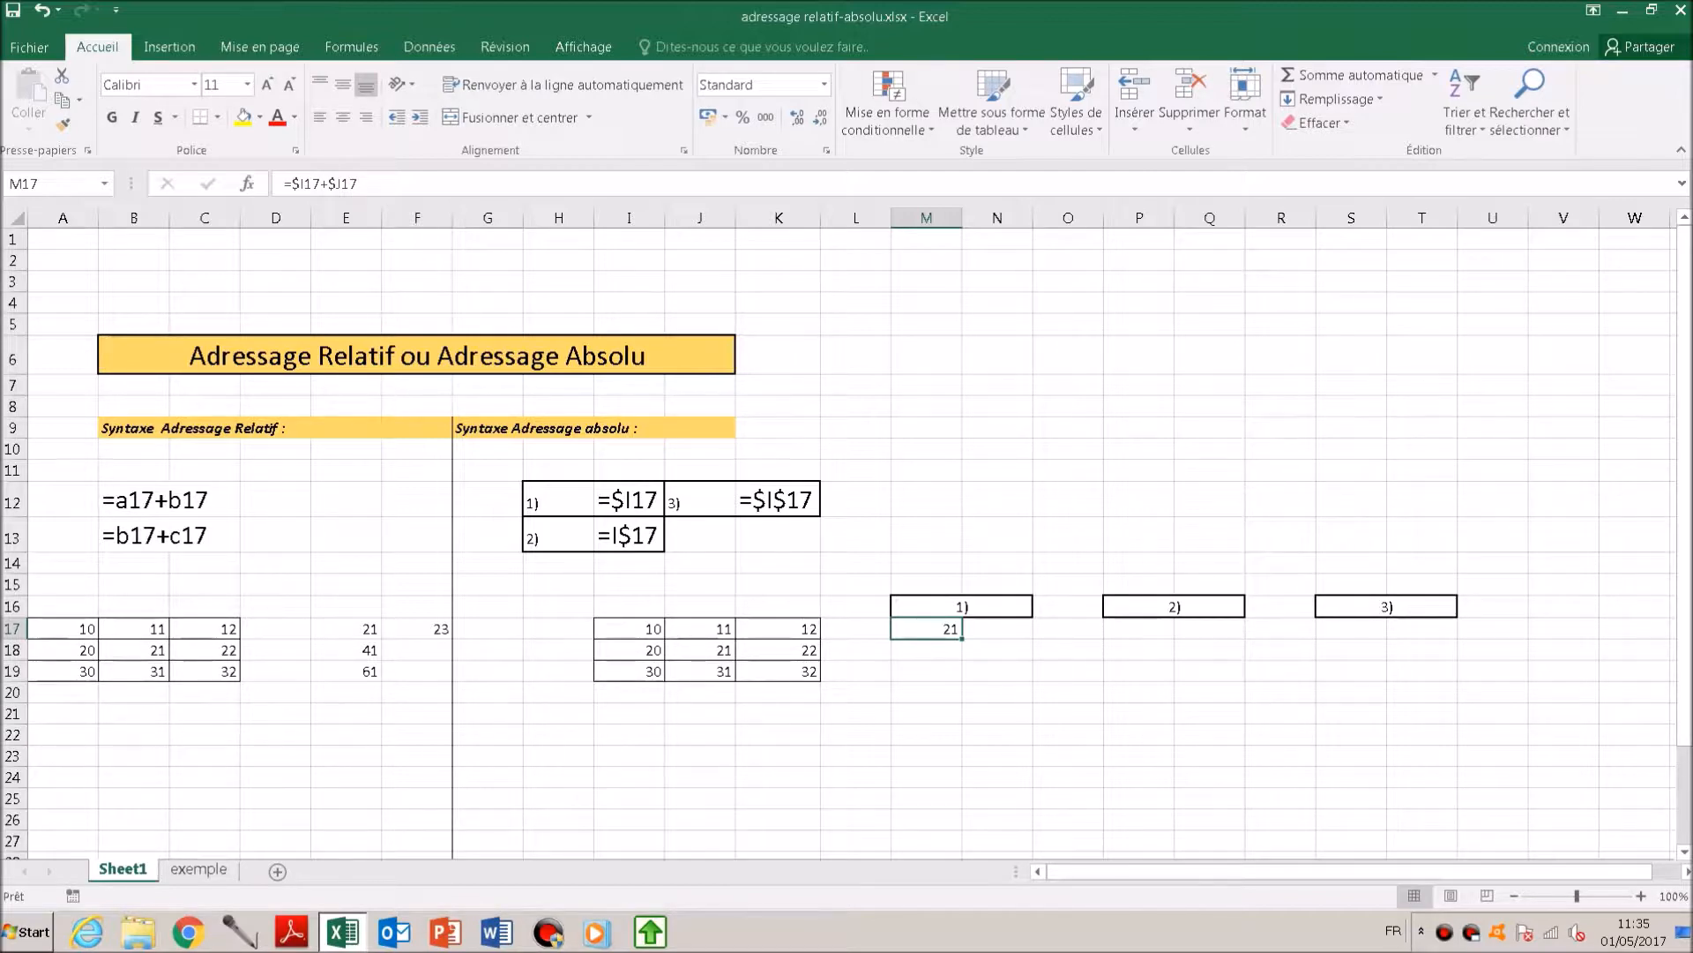
Step: Copy the column-locked formula from M17 to N17 and compare the formulas in both cells
{"action": "key", "text": "ctrl+c"}
{"action": "key", "text": "Right"}
{"action": "key", "text": "Return"}
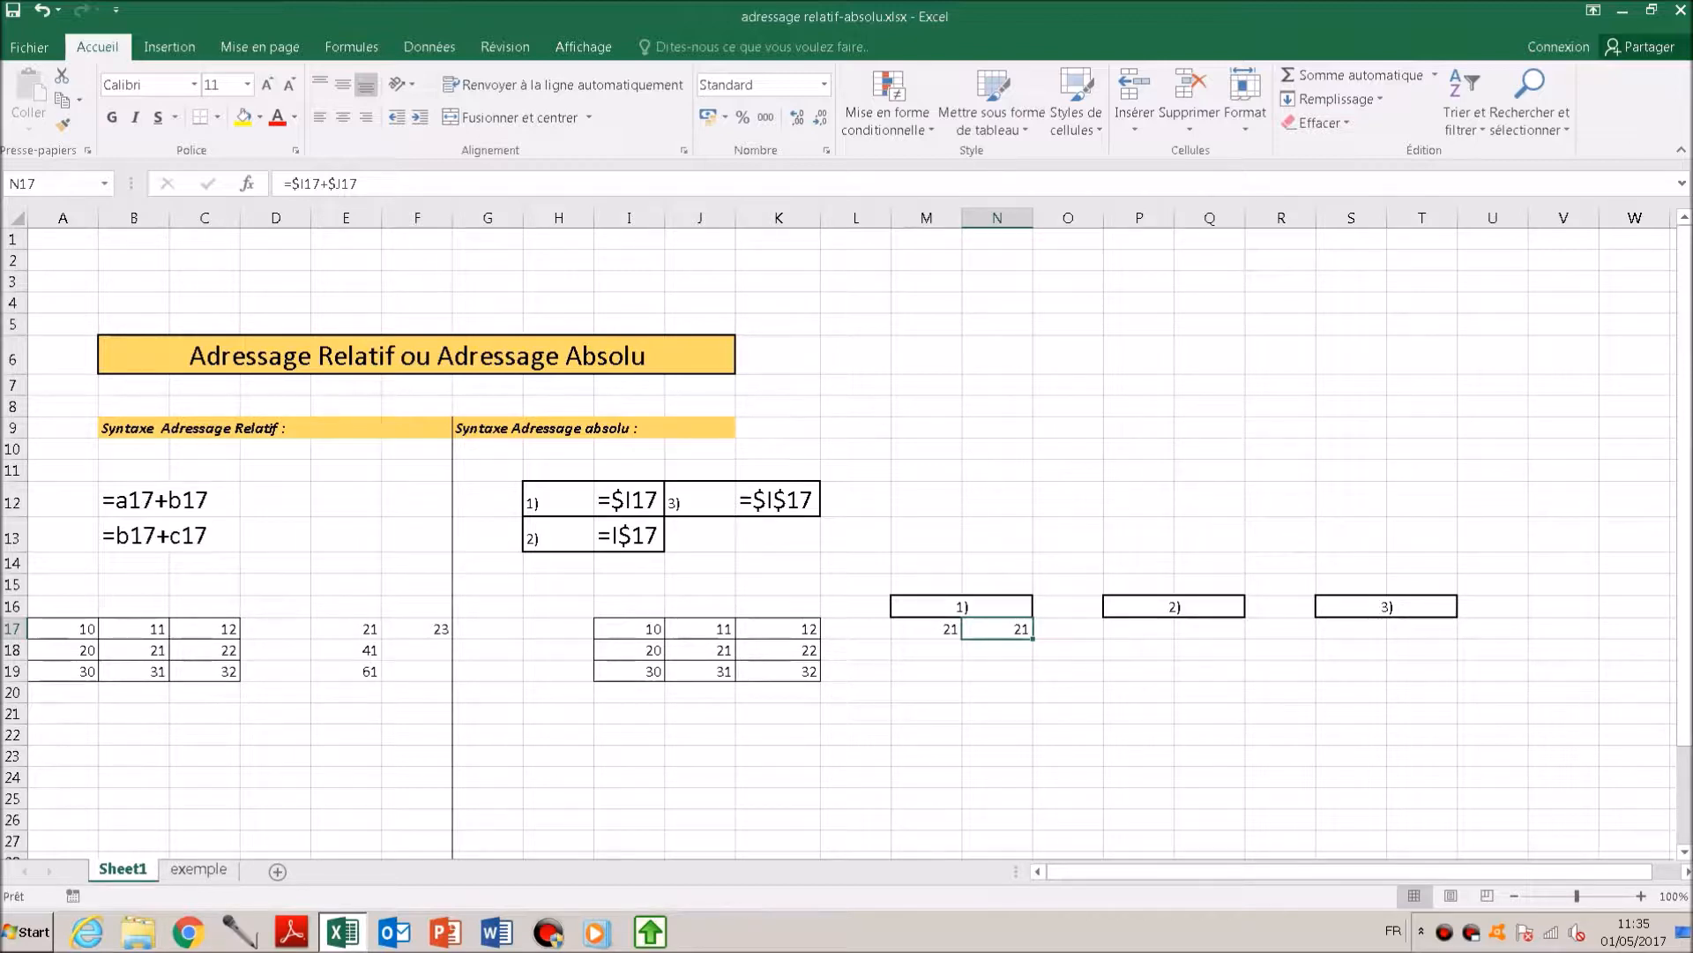
{"action": "left_click", "coordinate": [927, 629]}
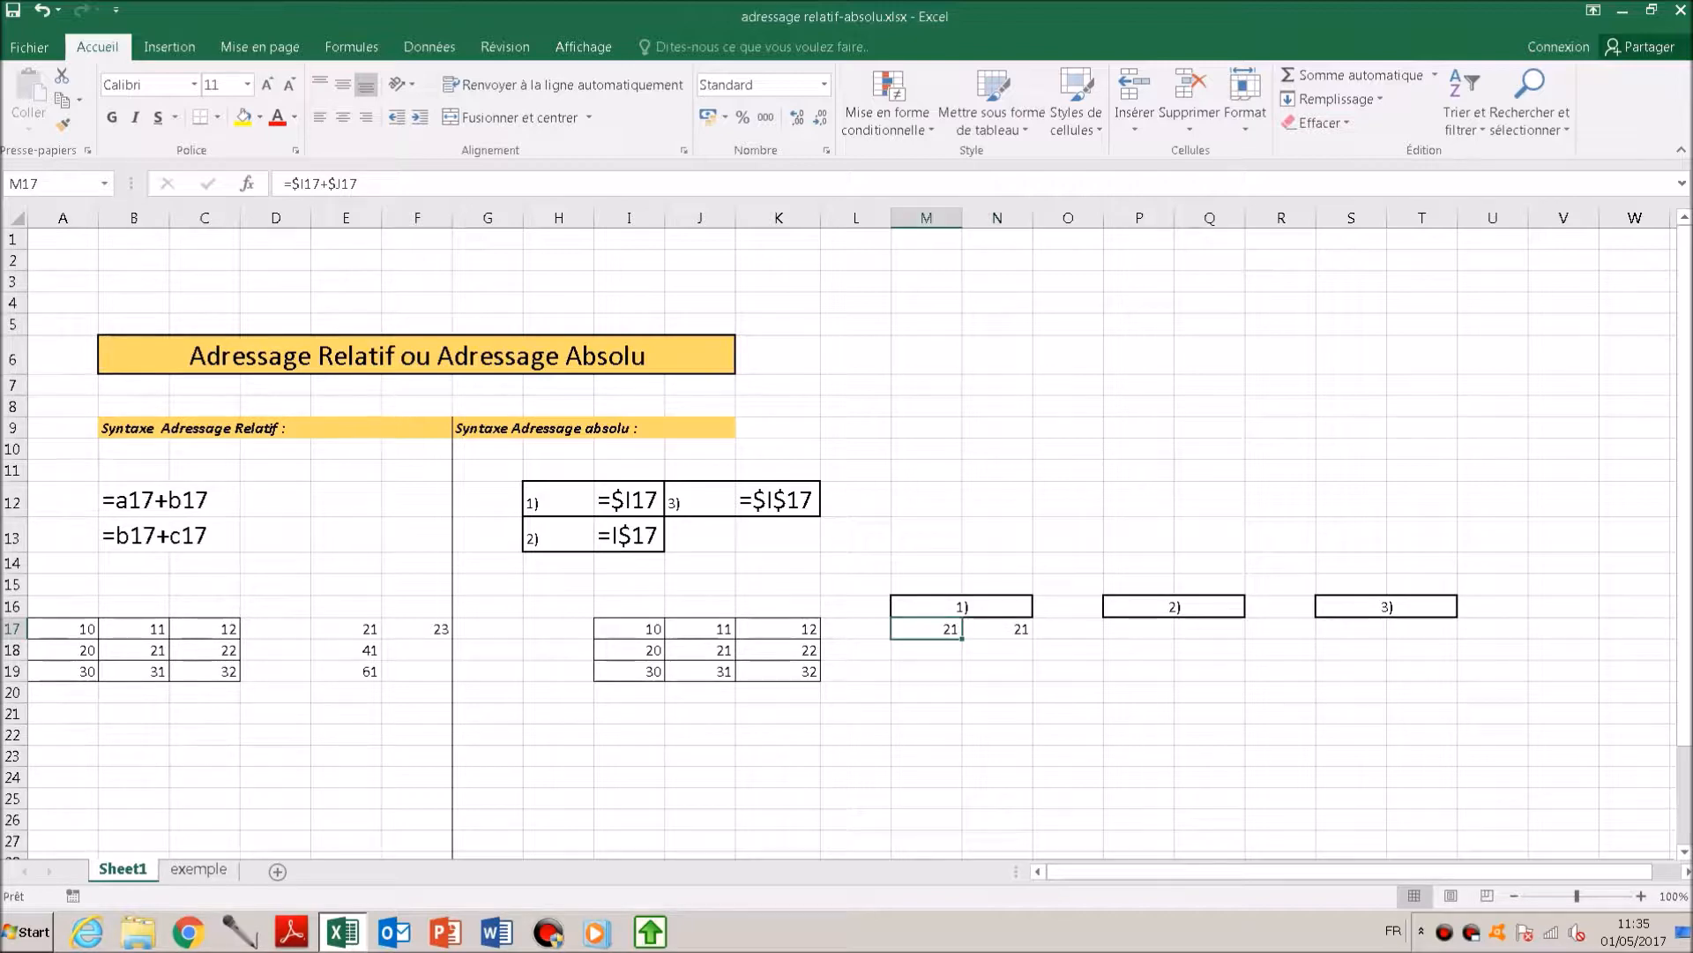
{"action": "left_click", "coordinate": [996, 629]}
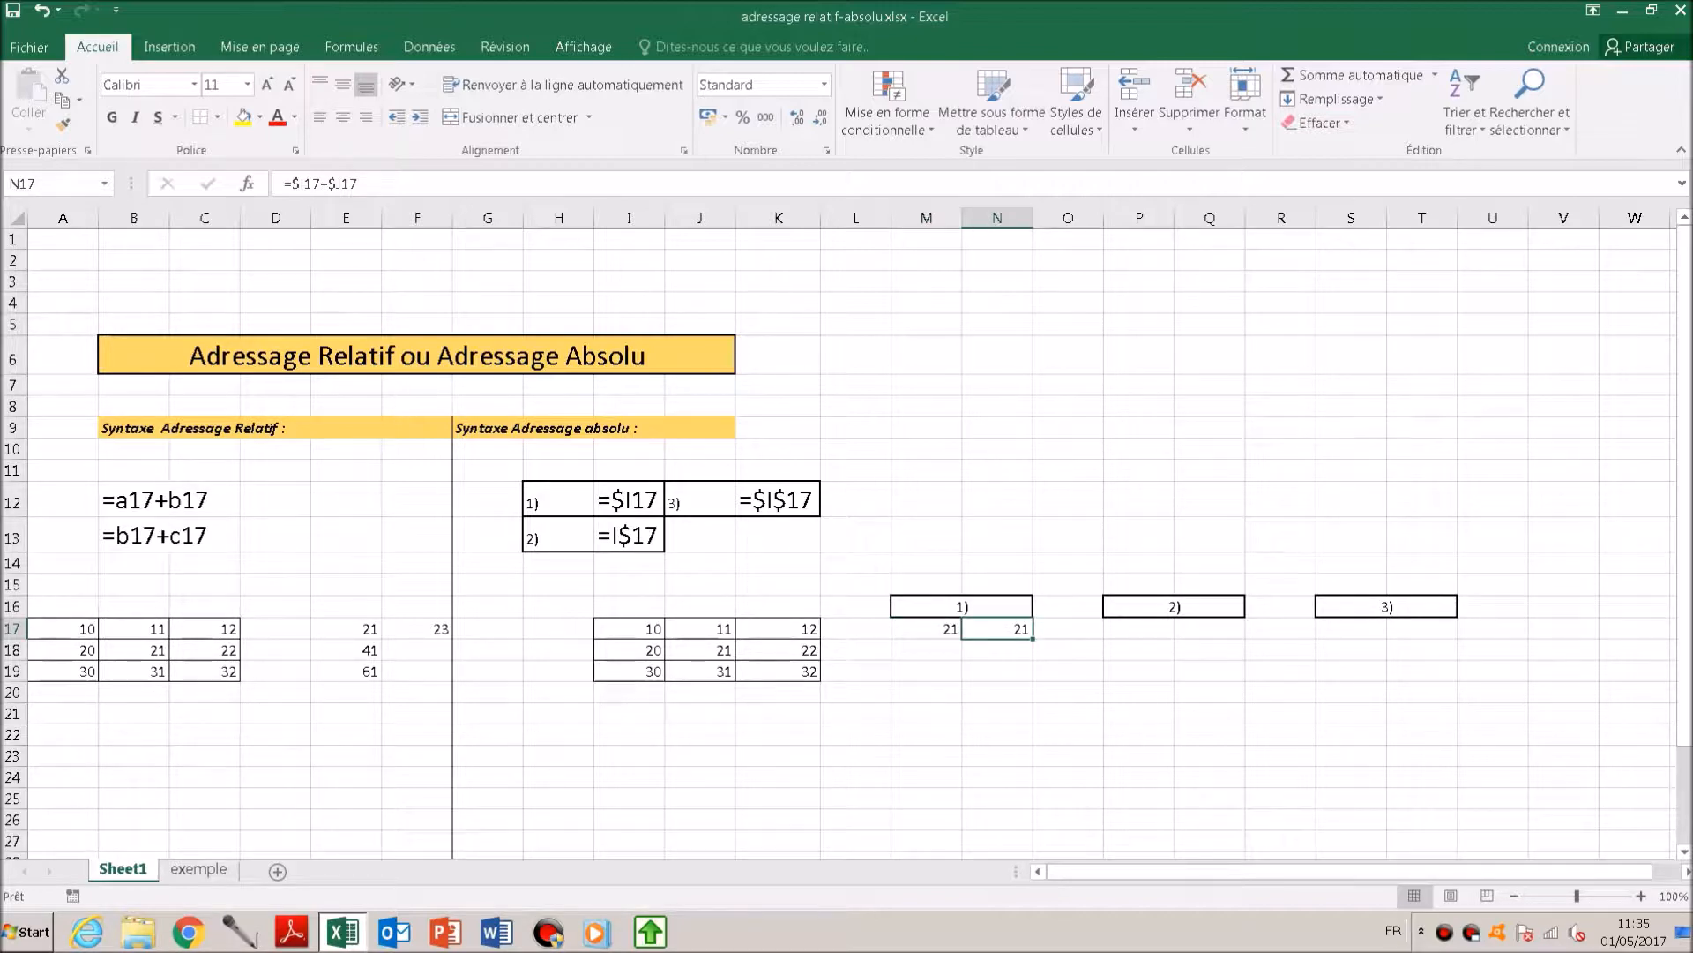
Step: Copy the column-locked formula from M17 down to M18 and compare the formulas in both cells
{"action": "left_click", "coordinate": [926, 629]}
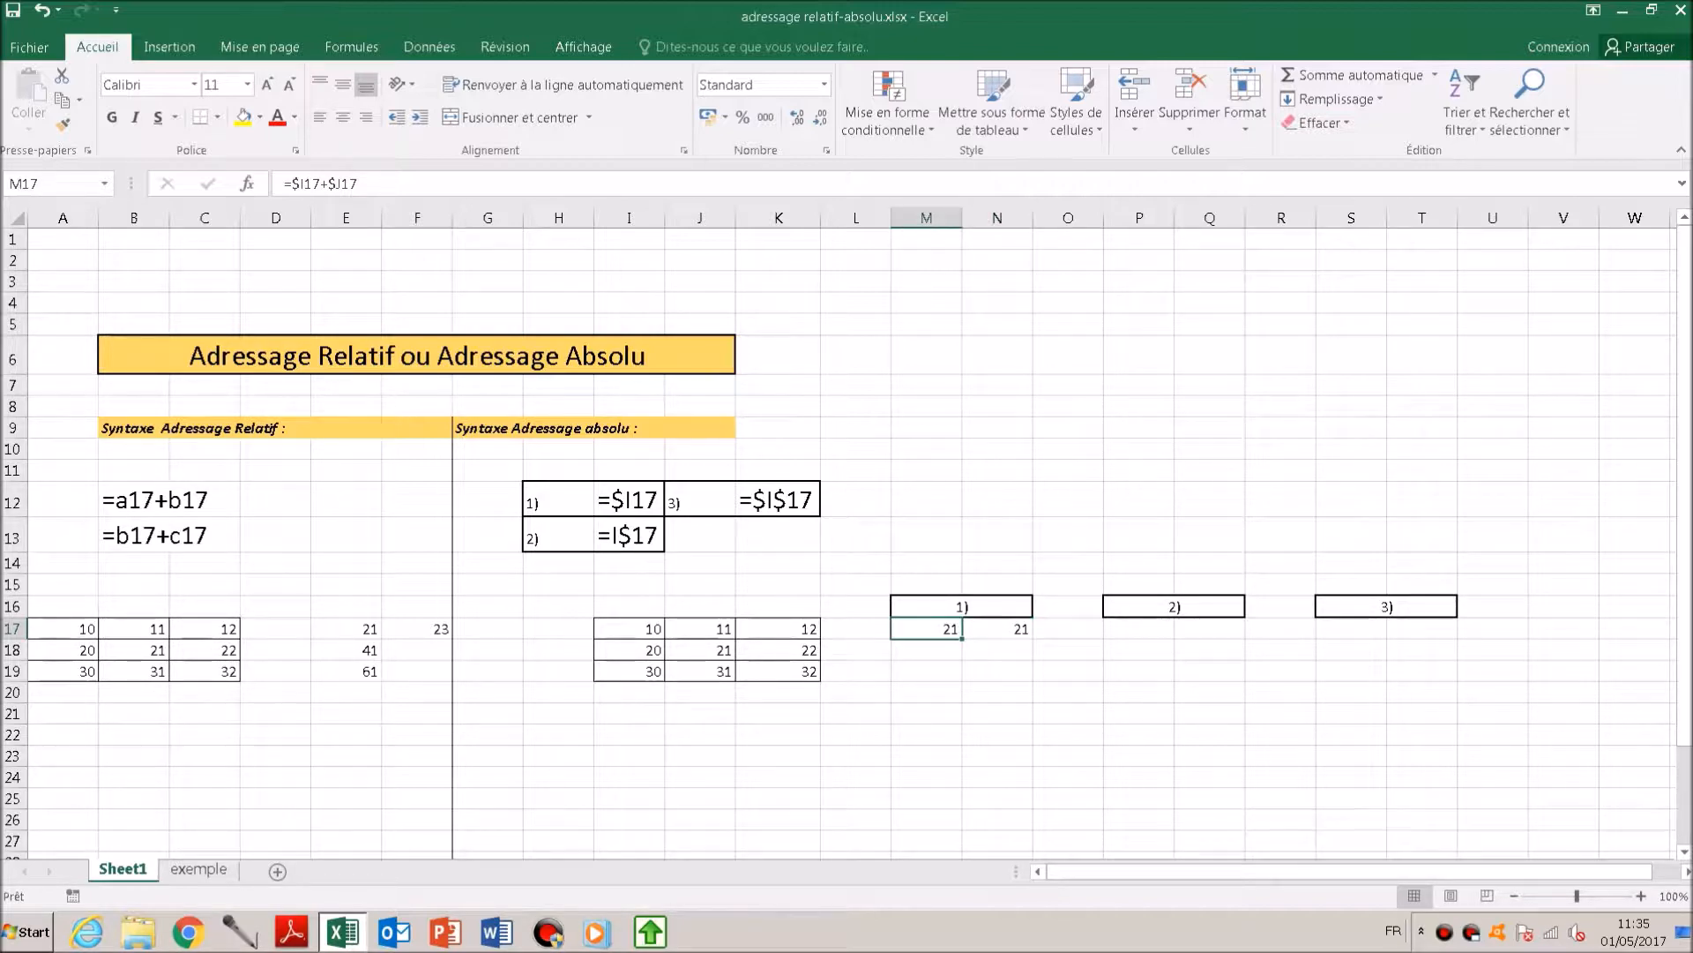
{"action": "key", "text": "ctrl+c"}
{"action": "key", "text": "Down"}
{"action": "key", "text": "Return"}
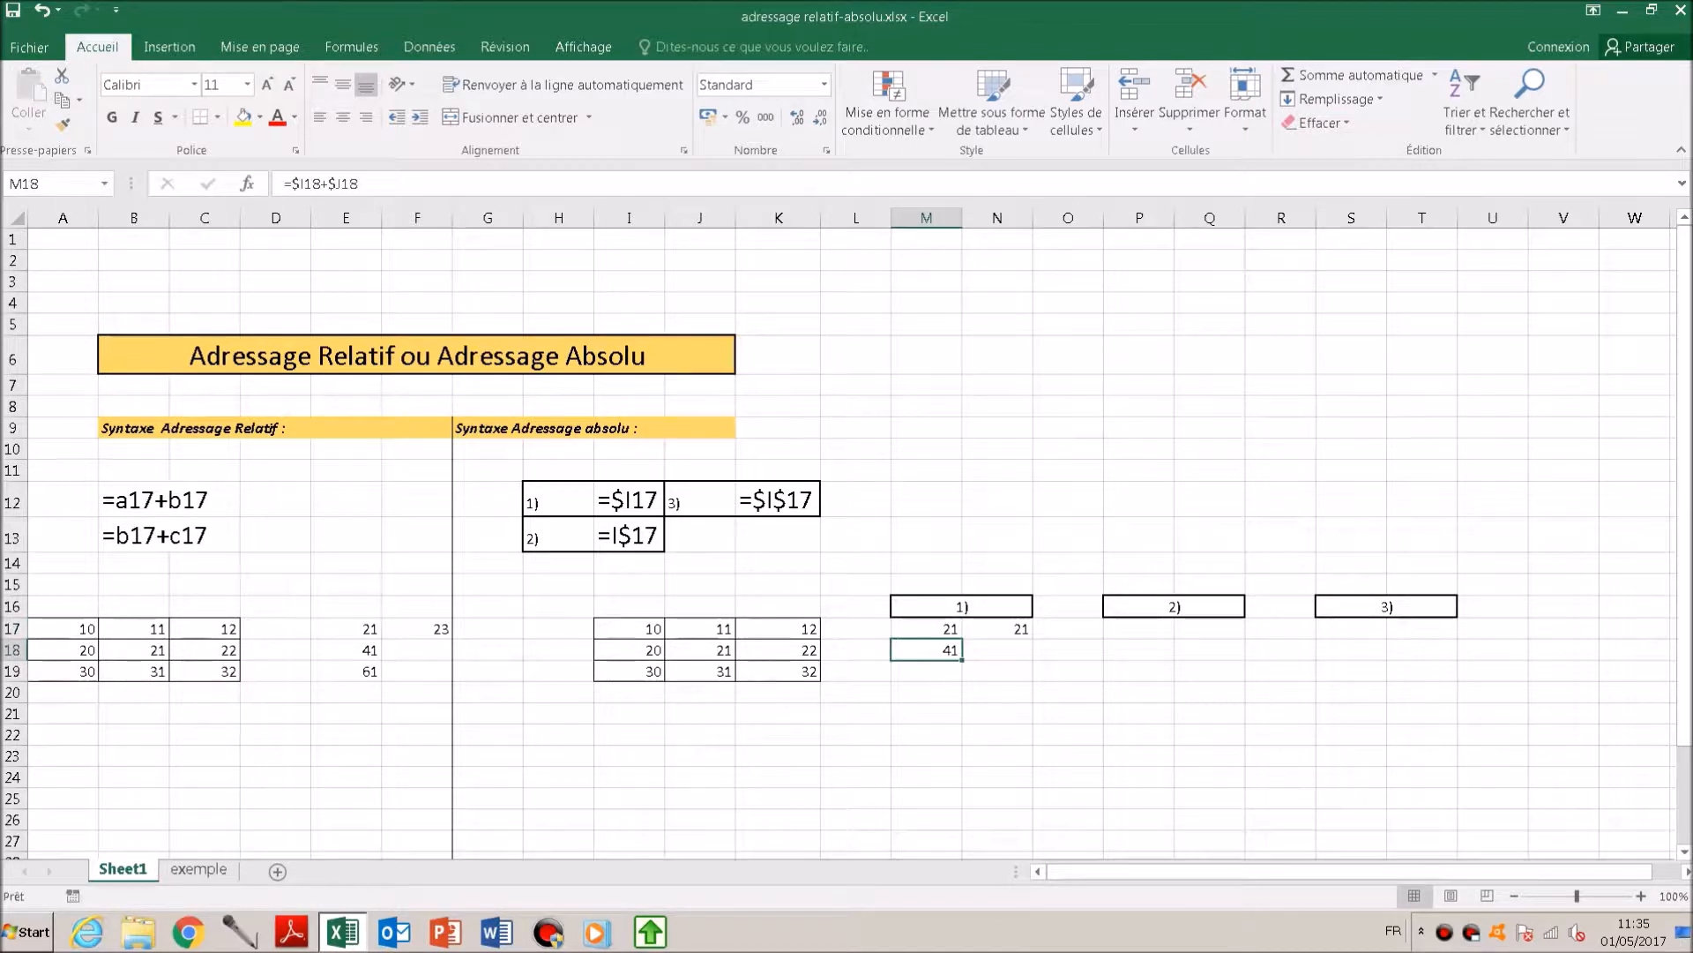
{"action": "left_click", "coordinate": [926, 629]}
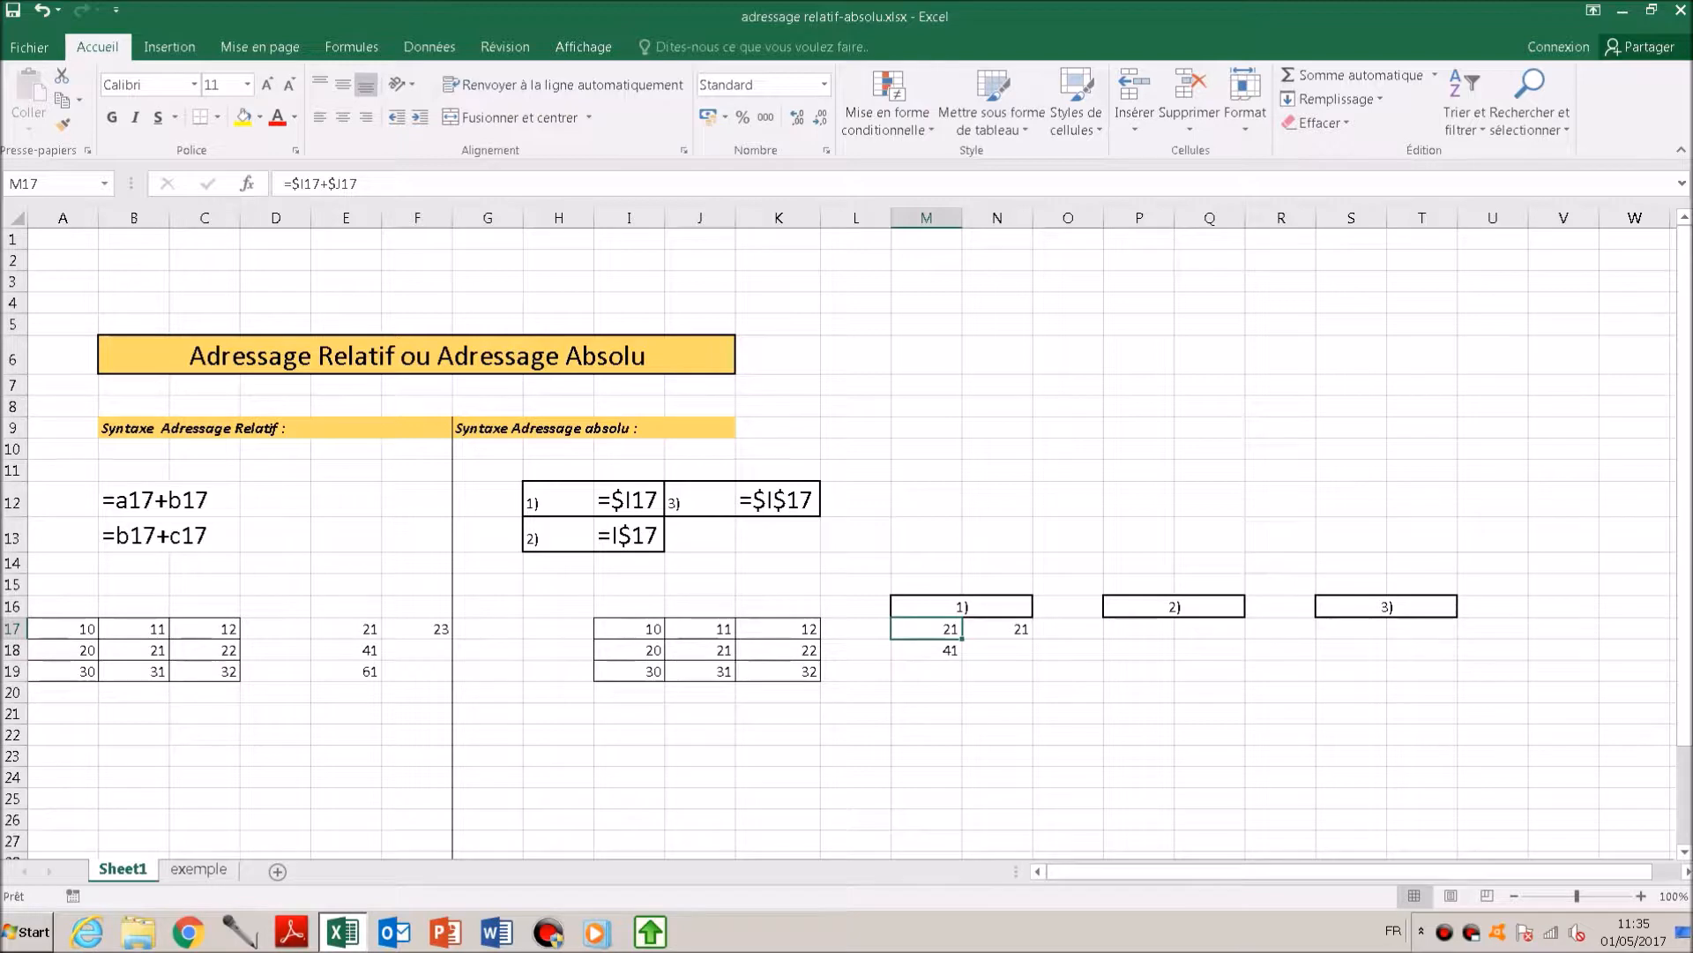
{"action": "left_click", "coordinate": [926, 650]}
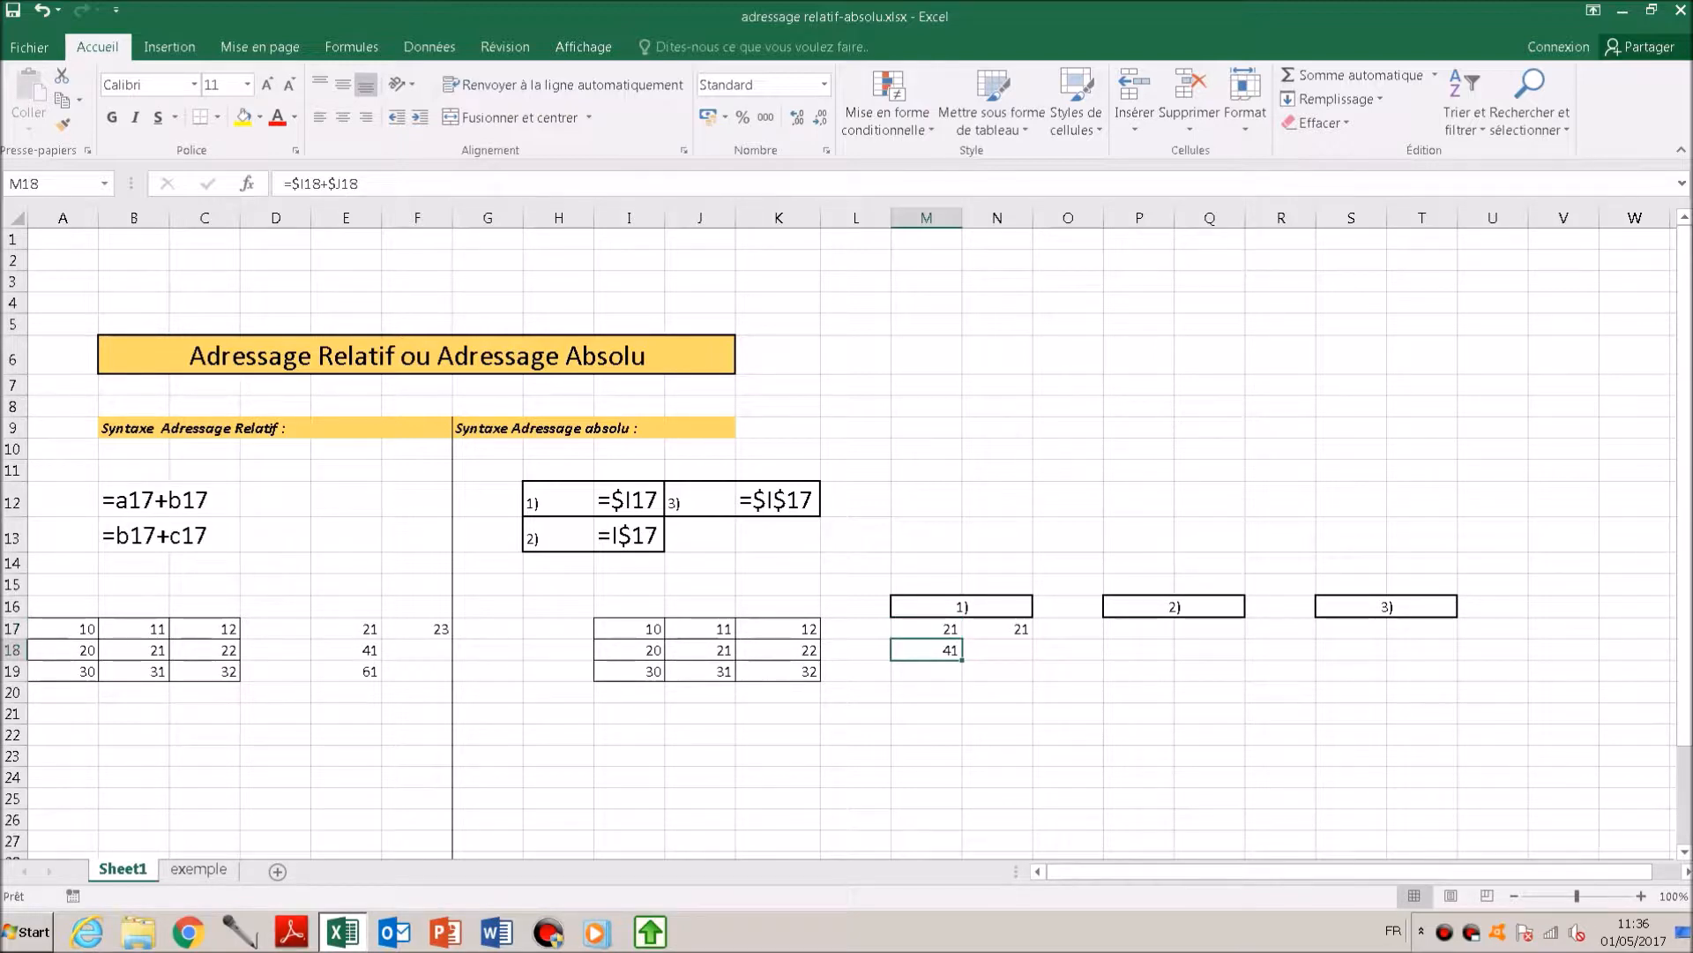
Step: Enter the row-locked formula =I$17+J$17 in cell P17, under heading 2)
{"action": "left_click", "coordinate": [998, 650]}
{"action": "left_click", "coordinate": [1139, 650]}
{"action": "left_click", "coordinate": [1139, 629]}
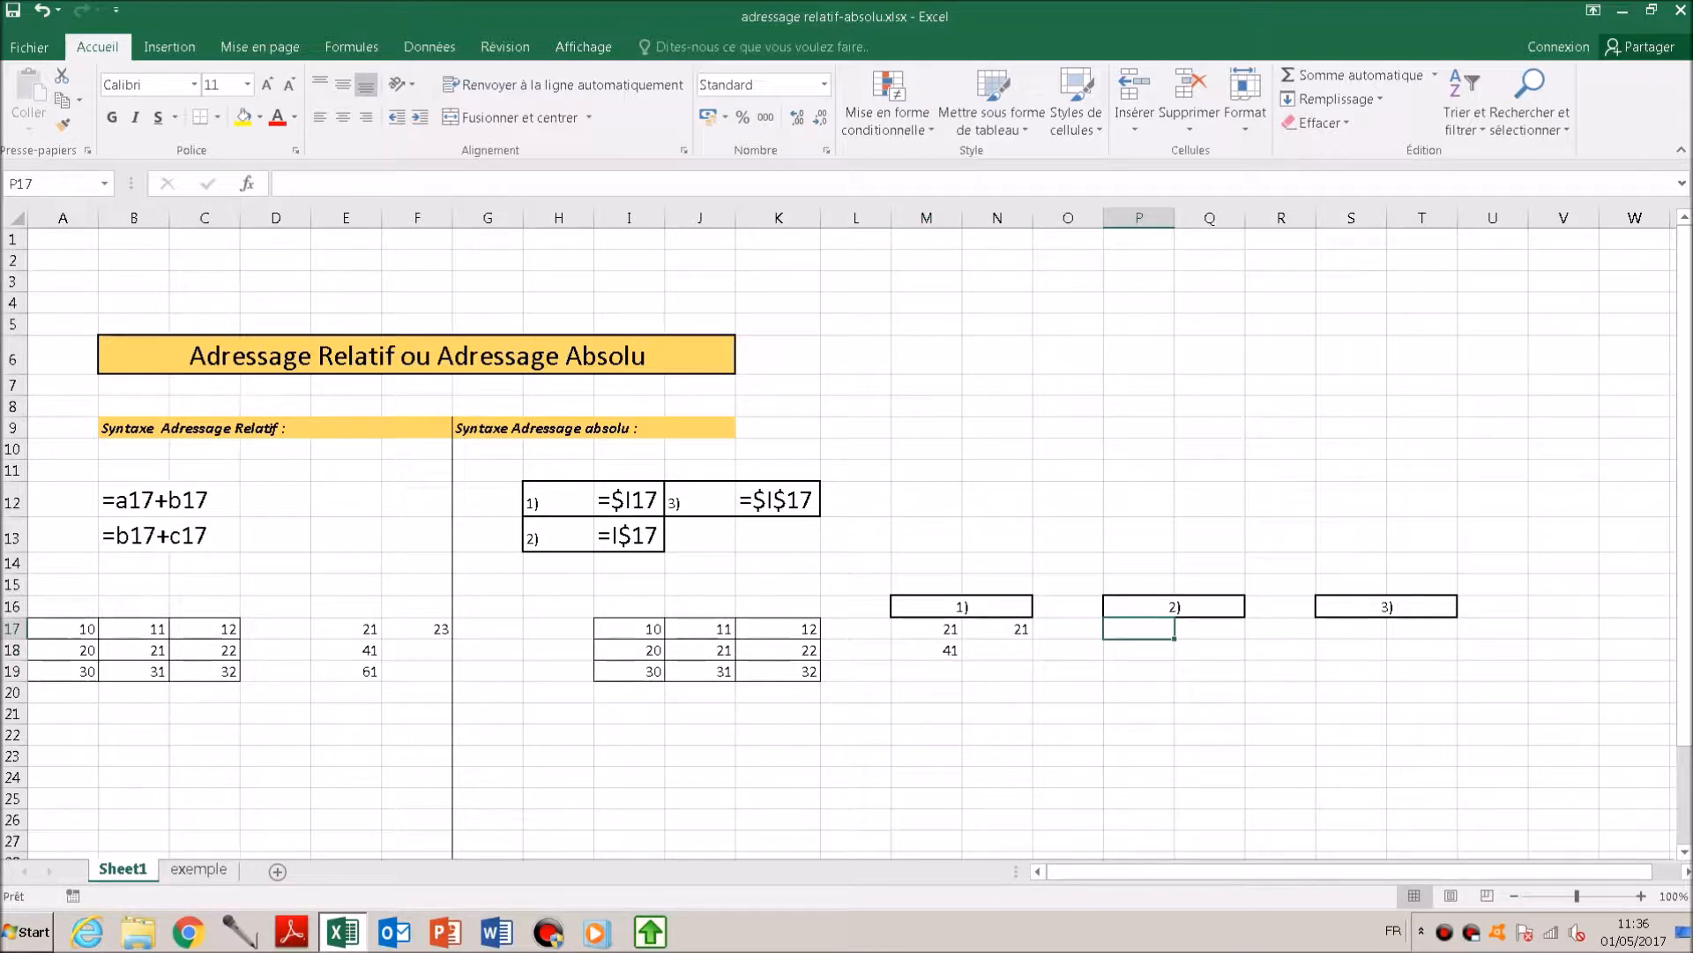
{"action": "left_click", "coordinate": [559, 535]}
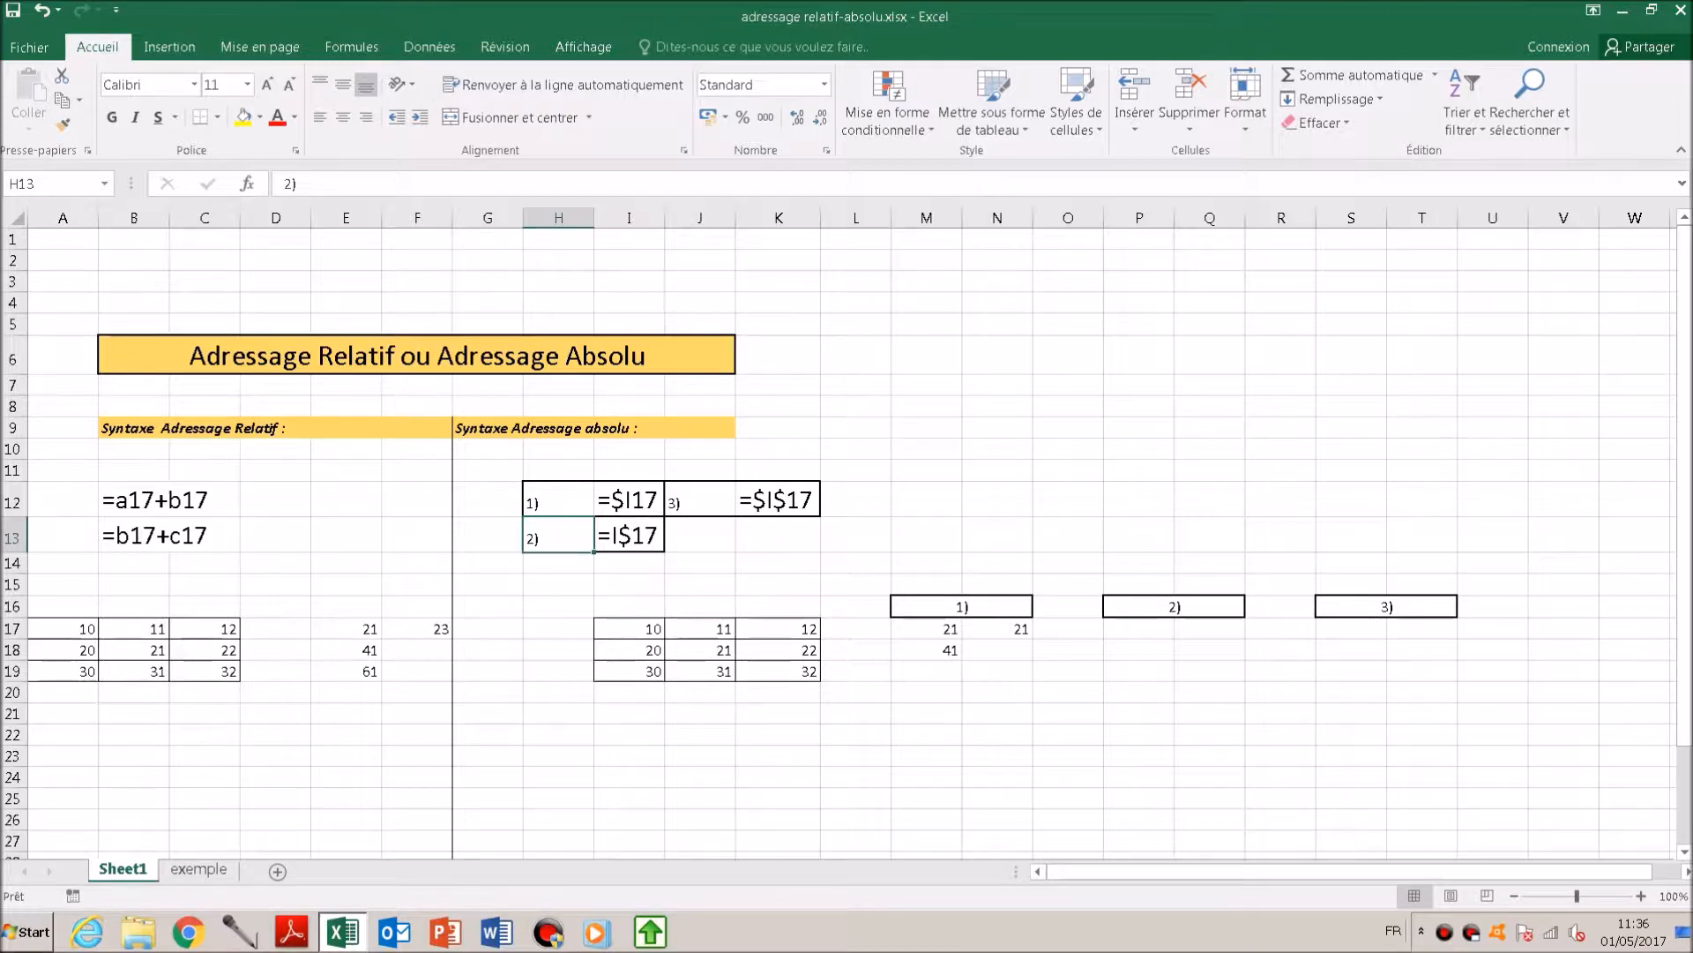
{"action": "left_click", "coordinate": [1138, 629]}
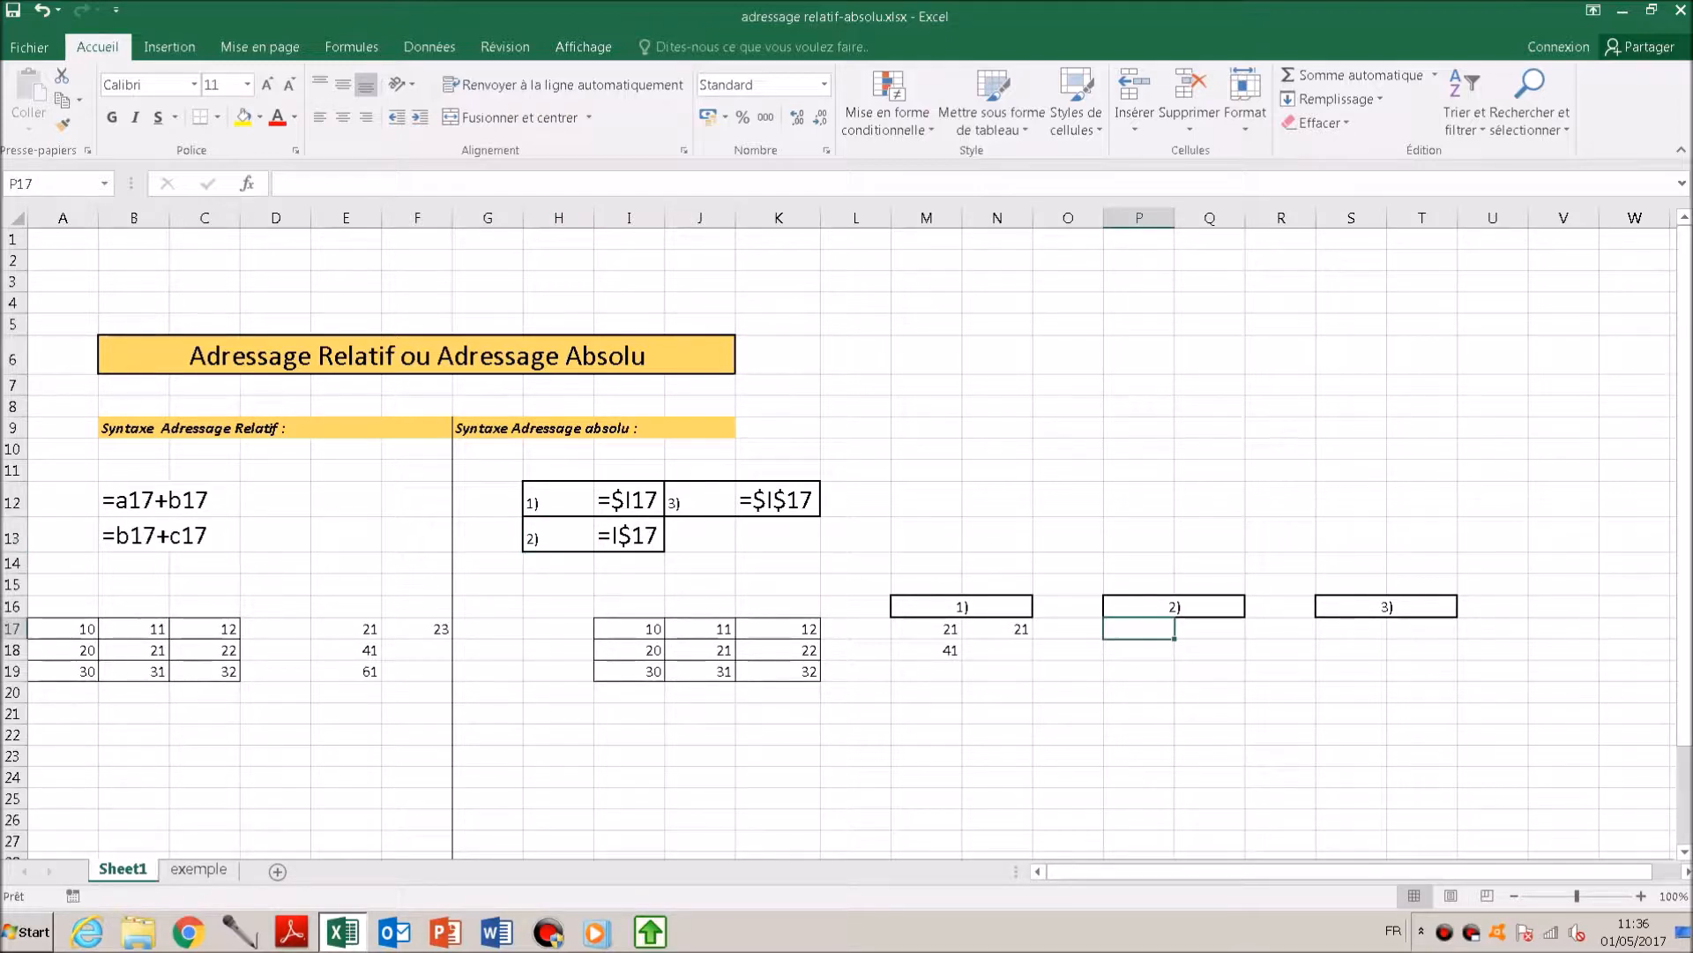
{"action": "type", "text": "=i$17+j$17"}
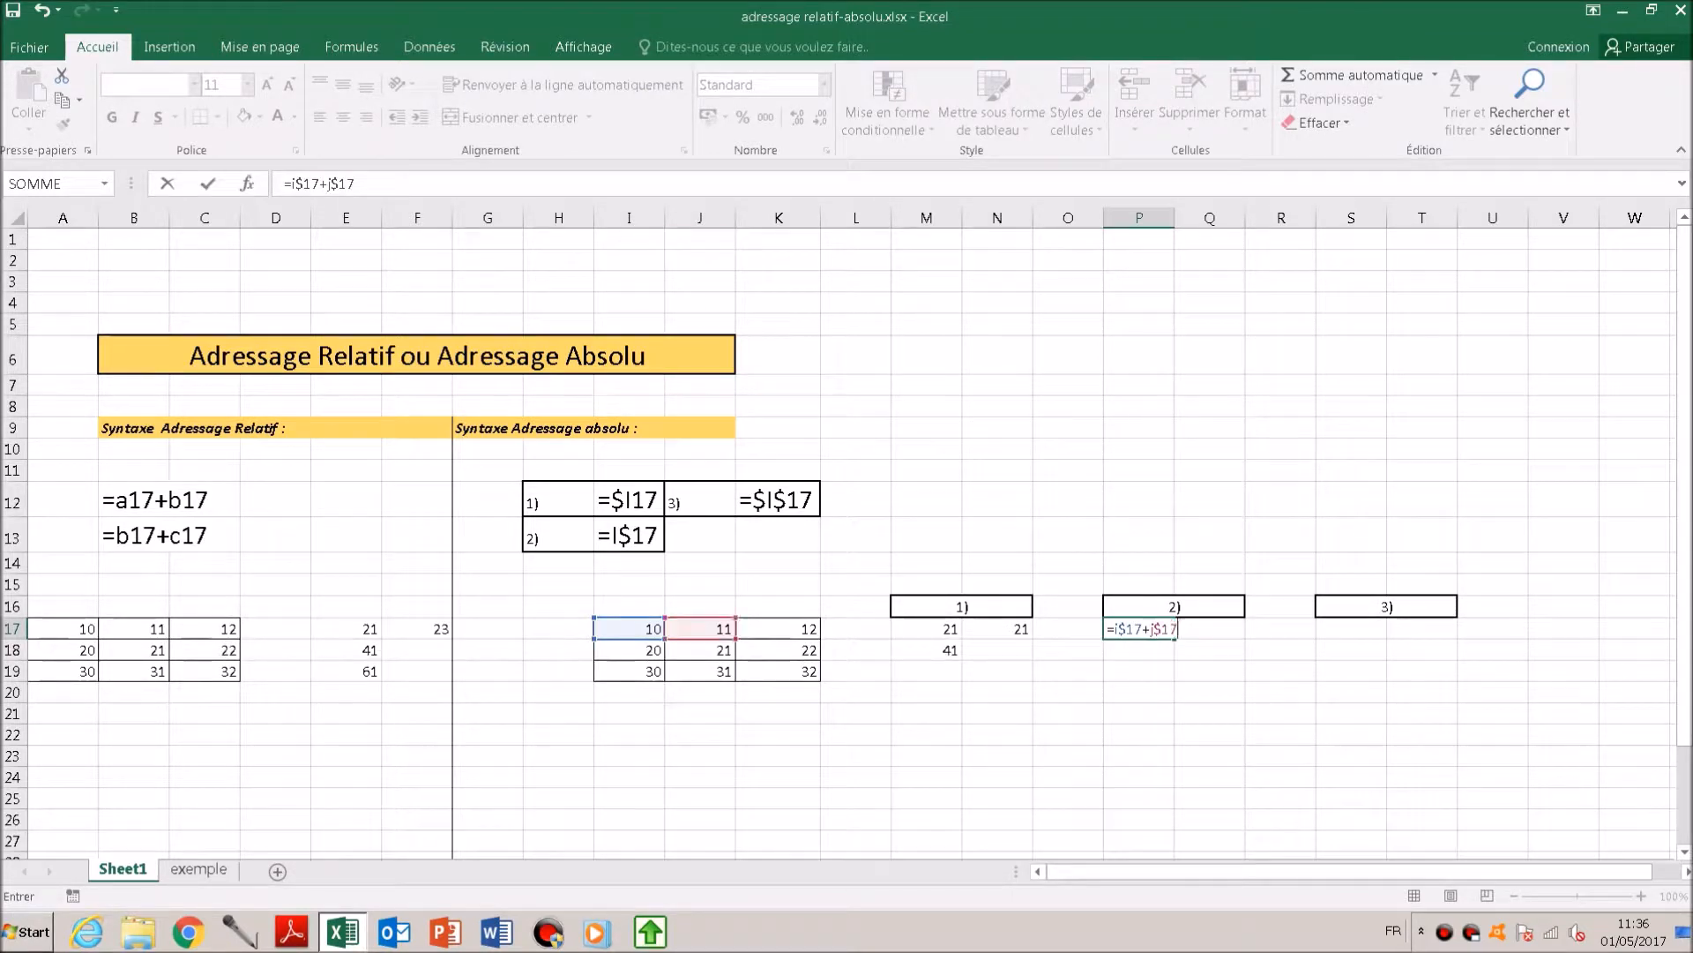
{"action": "key", "text": "ctrl+Return"}
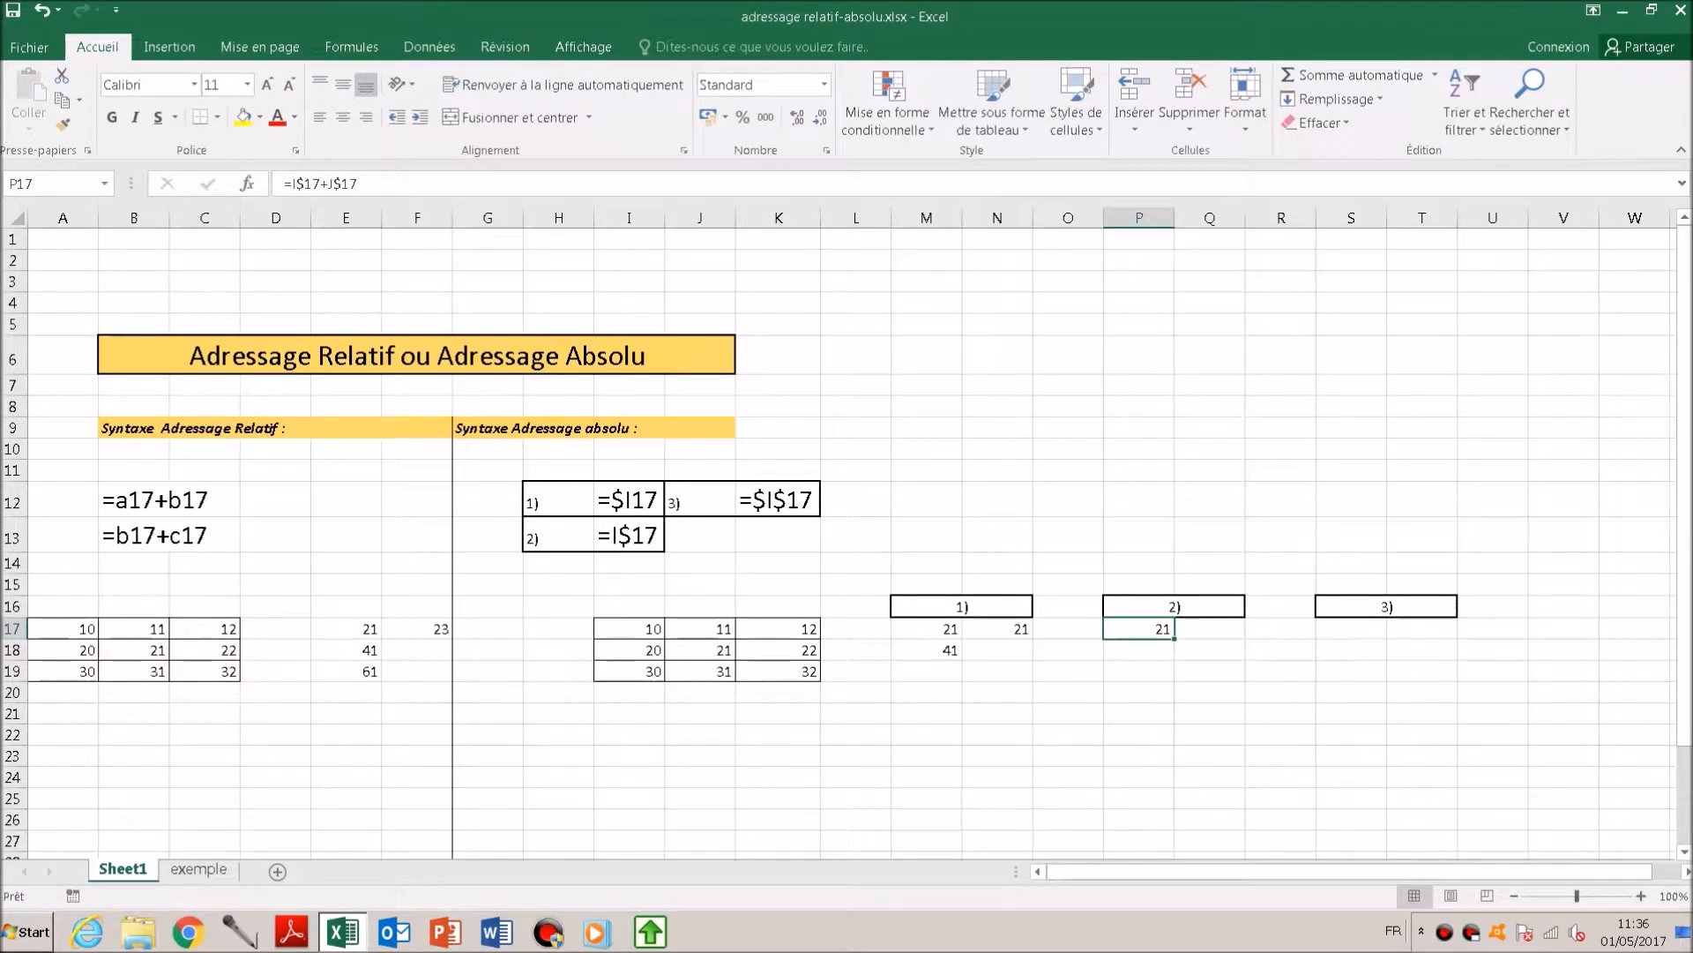
Step: Copy the row-locked formula from P17 to Q17
{"action": "key", "text": "ctrl+c"}
{"action": "key", "text": "Right"}
{"action": "key", "text": "Return"}
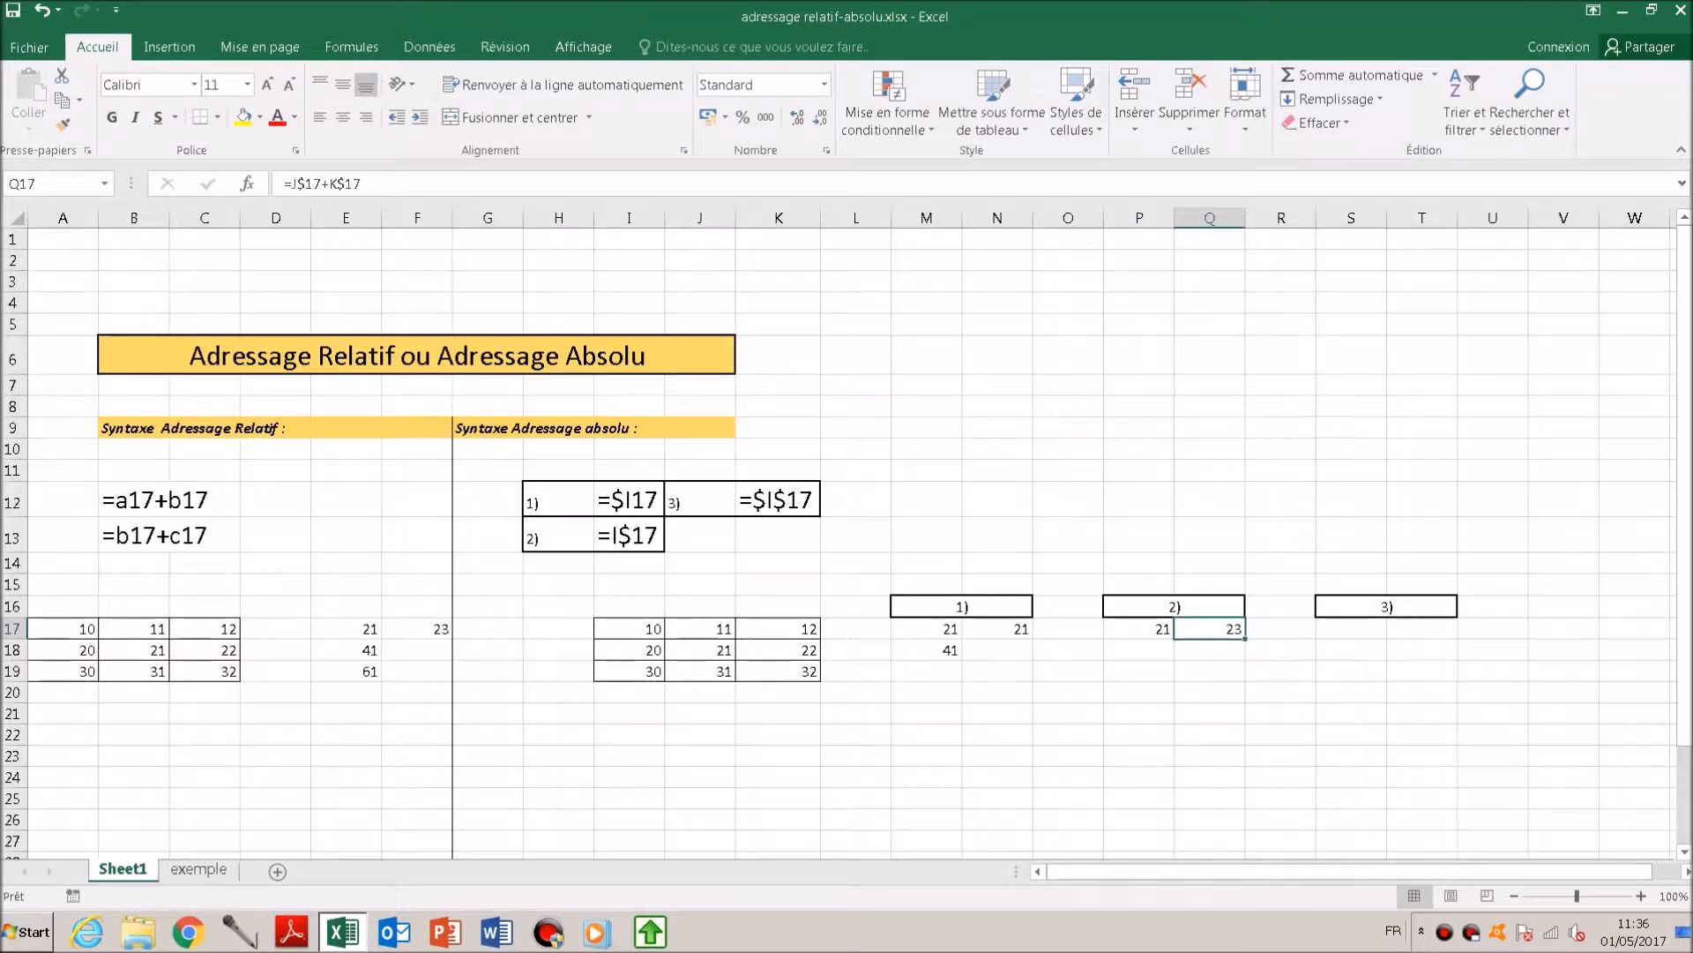
Step: Copy the row-locked formula from P17 down to P18
{"action": "left_click", "coordinate": [1138, 629]}
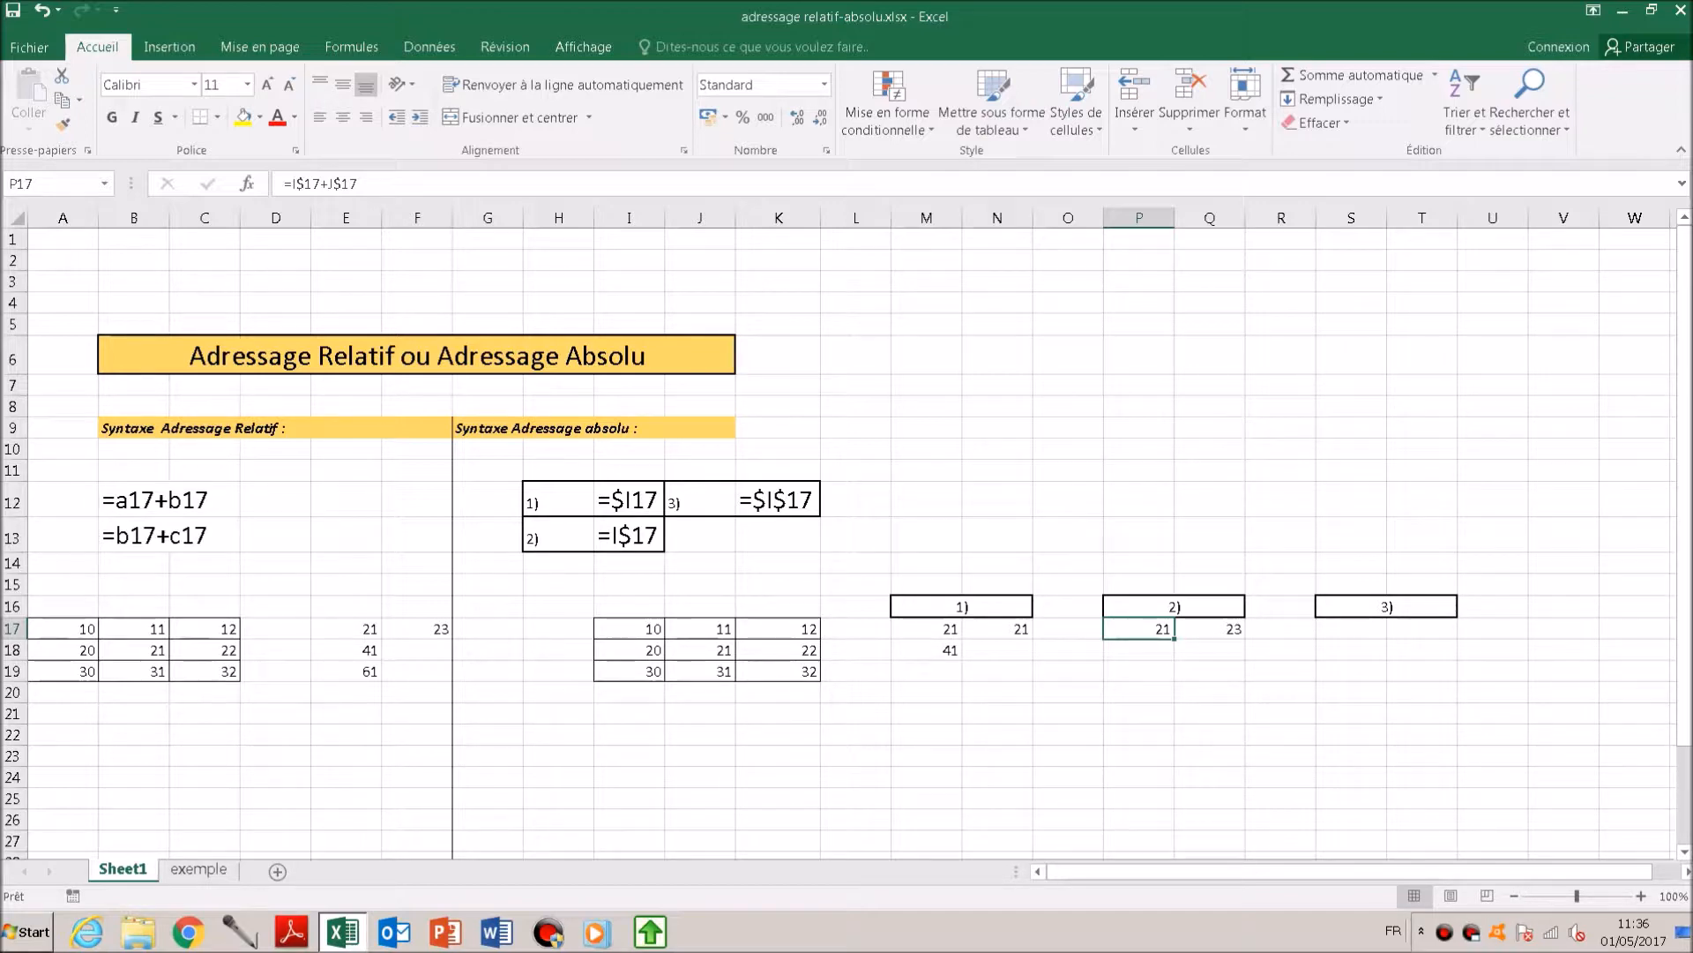
{"action": "key", "text": "ctrl+c"}
{"action": "key", "text": "Down"}
{"action": "key", "text": "Return"}
Step: Enter the fully locked formula =$I$17+$J$17 in cell S17, under heading 3)
{"action": "key", "text": "Up"}
{"action": "key", "text": "Right"}
{"action": "key", "text": "Right"}
{"action": "key", "text": "Right"}
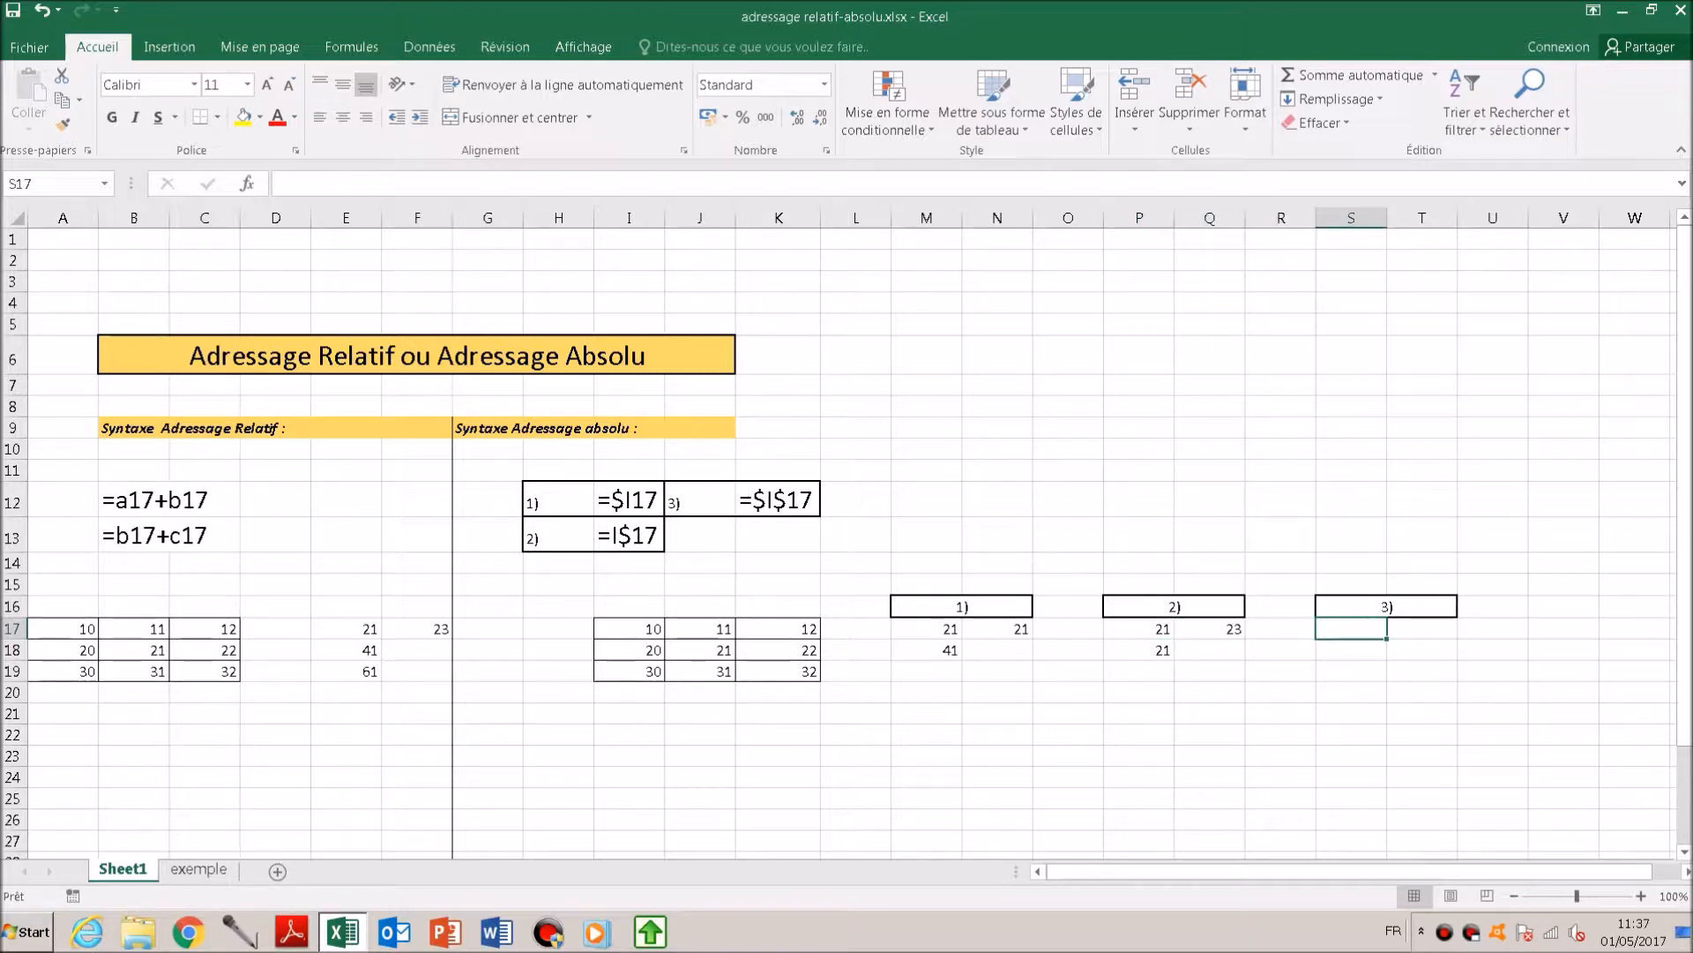
{"action": "type", "text": "=$i$"}
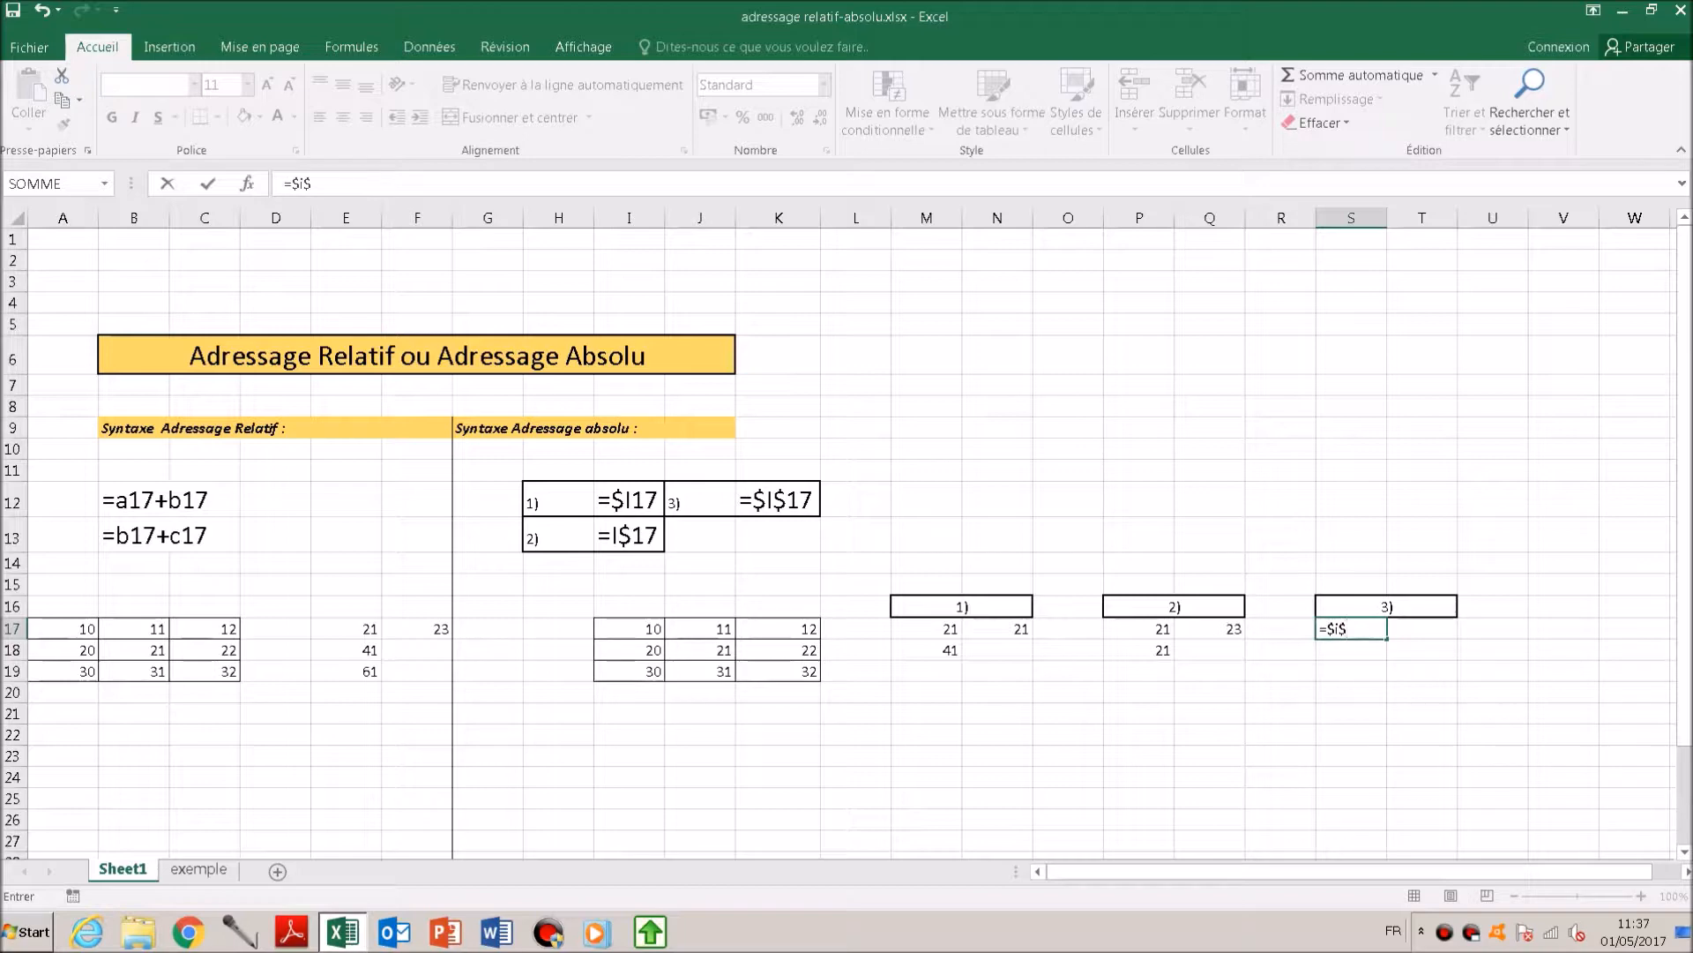
{"action": "type", "text": "17+$j$17"}
{"action": "key", "text": "ctrl+Return"}
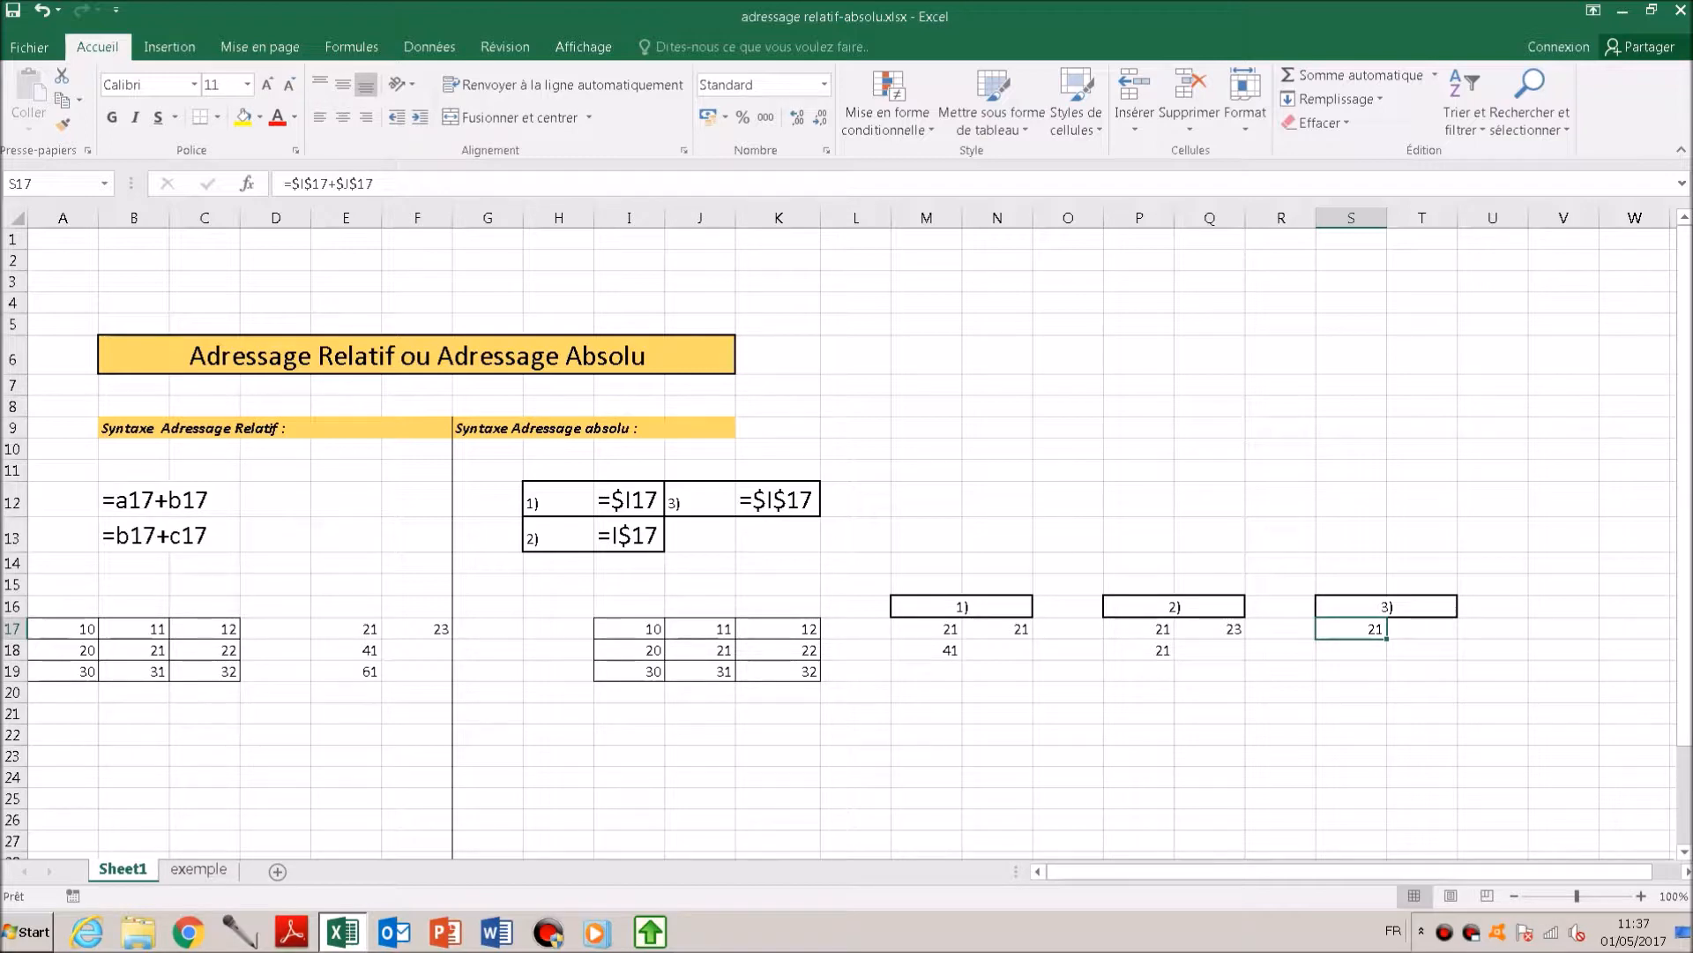
Step: Copy the fully locked formula from S17 across to T17 and down to S18
{"action": "key", "text": "ctrl+c"}
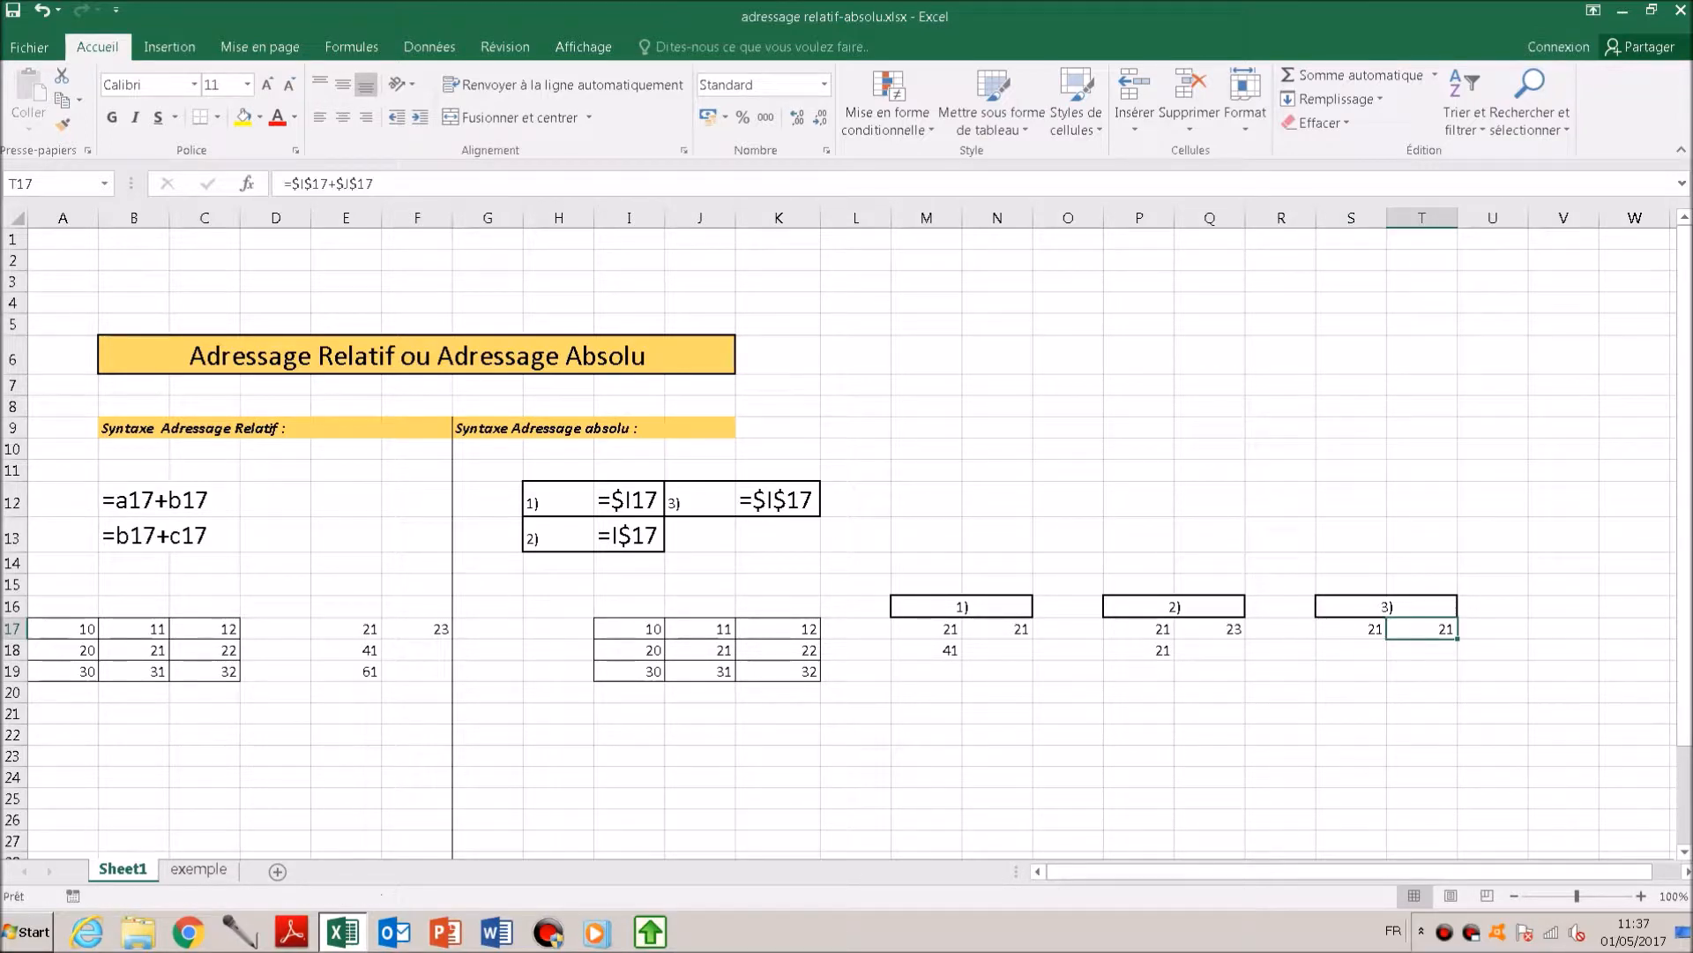
{"action": "left_click", "coordinate": [1351, 629]}
{"action": "key", "text": "ctrl+c"}
{"action": "key", "text": "Down"}
{"action": "key", "text": "Return"}
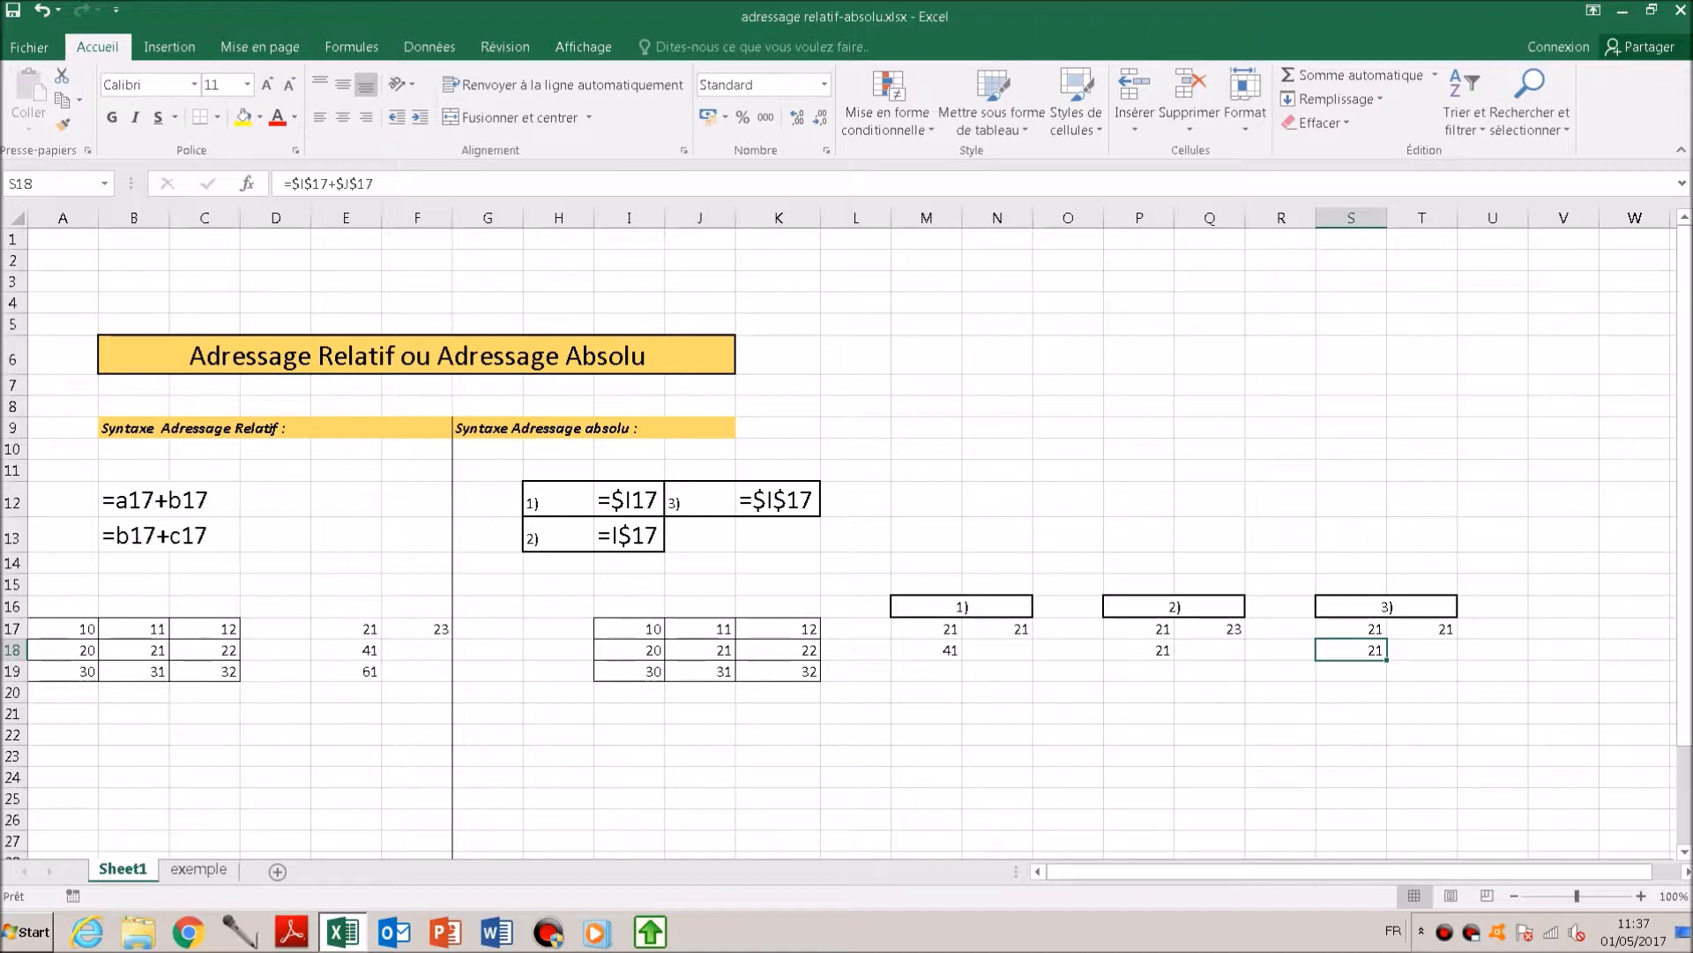
{"action": "key", "text": "Left"}
{"action": "key", "text": "Left"}
{"action": "key", "text": "Left"}
{"action": "key", "text": "Left"}
{"action": "key", "text": "Left"}
{"action": "key", "text": "Left"}
{"action": "key", "text": "Left"}
{"action": "key", "text": "Left"}
{"action": "key", "text": "Left"}
{"action": "key", "text": "Left"}
{"action": "key", "text": "Left"}
{"action": "key", "text": "Left"}
{"action": "key", "text": "Left"}
{"action": "key", "text": "Left"}
{"action": "key", "text": "Left"}
{"action": "key", "text": "Left"}
{"action": "key", "text": "Left"}
{"action": "key", "text": "Left"}
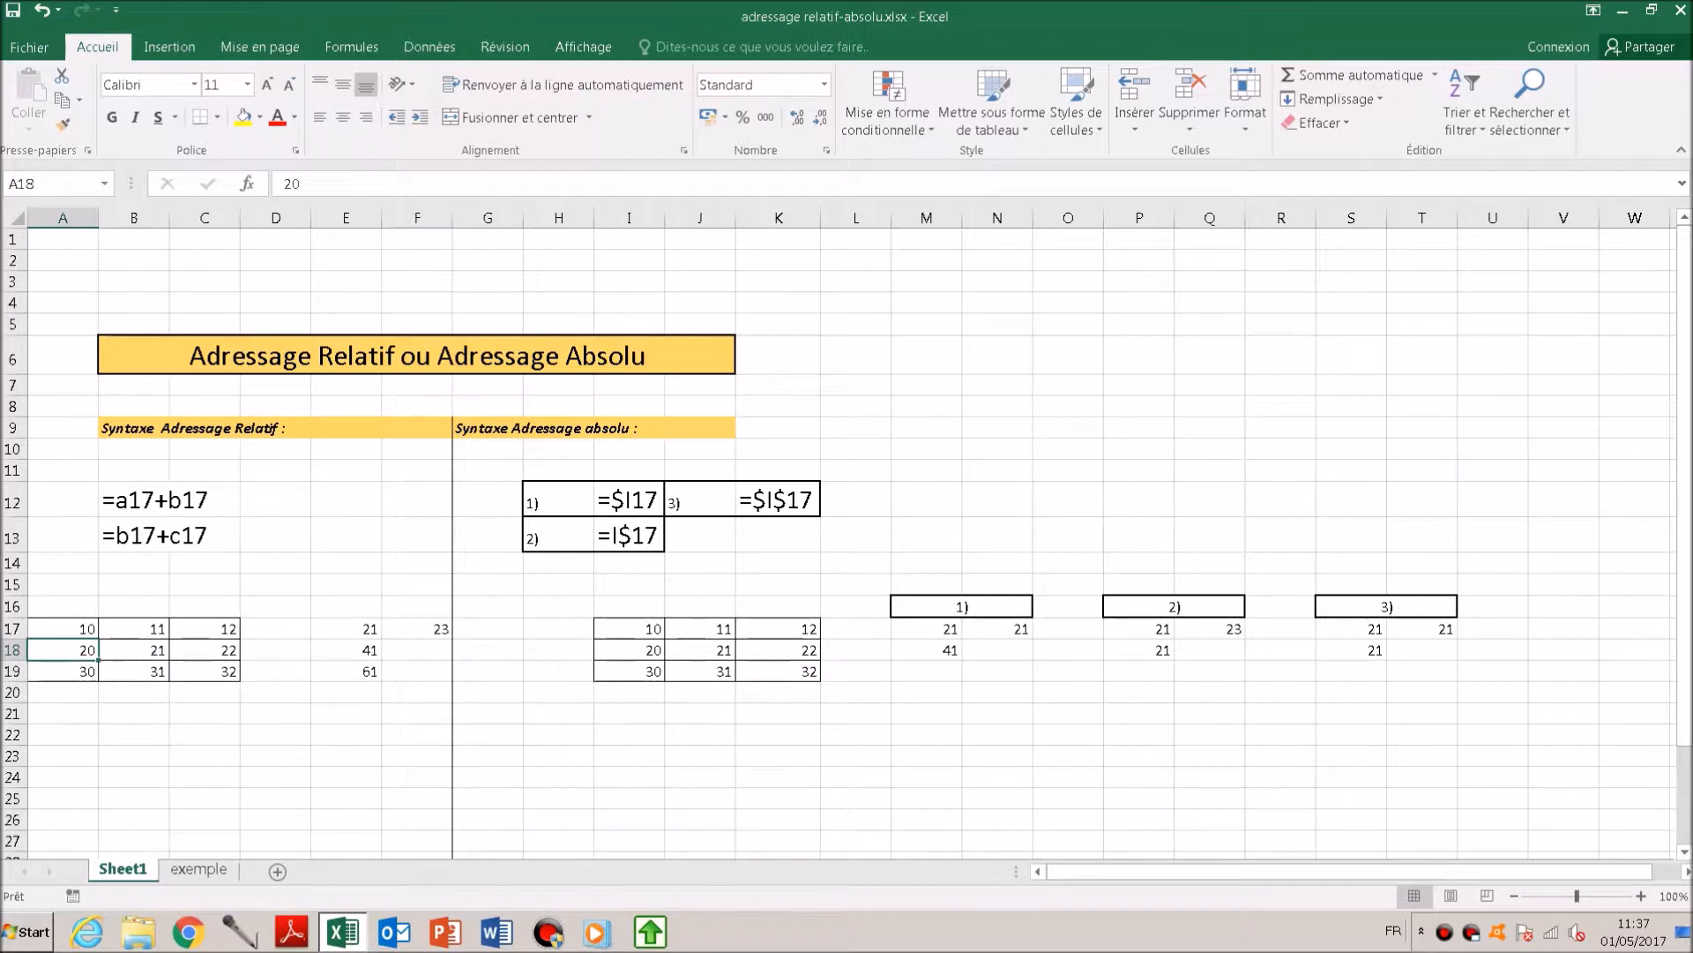
{"action": "left_click", "coordinate": [346, 650]}
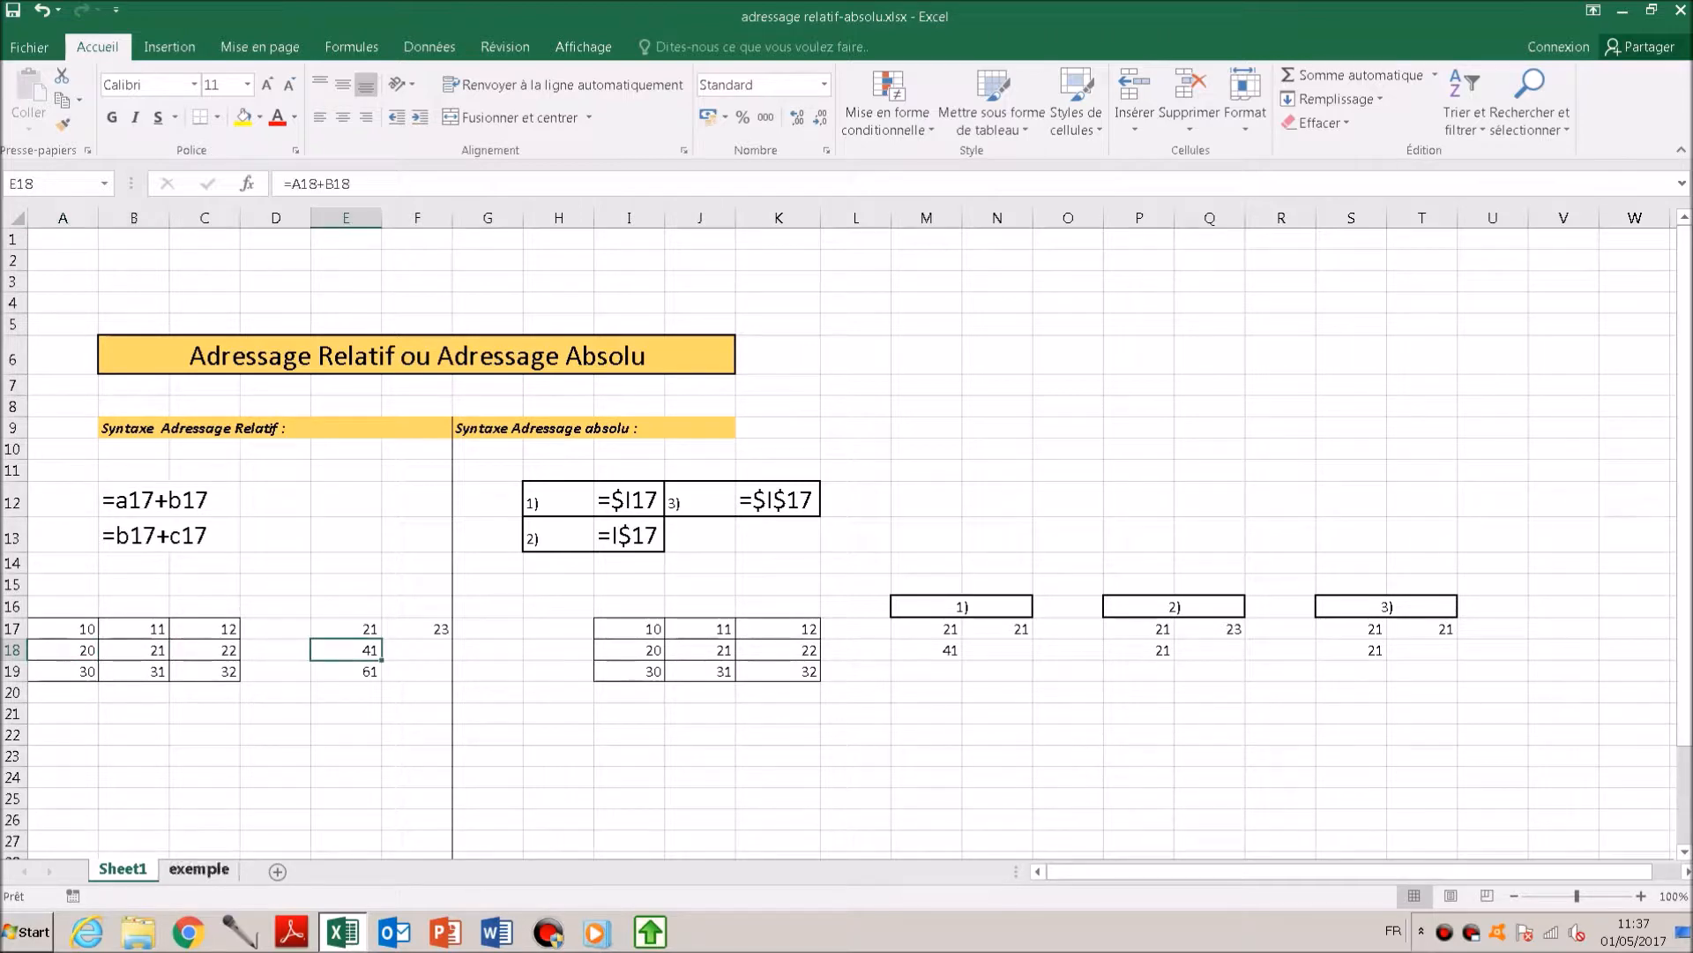
Step: Open the exemple worksheet and review the tax amount in B1 and the first product in the price table
{"action": "left_click", "coordinate": [198, 869]}
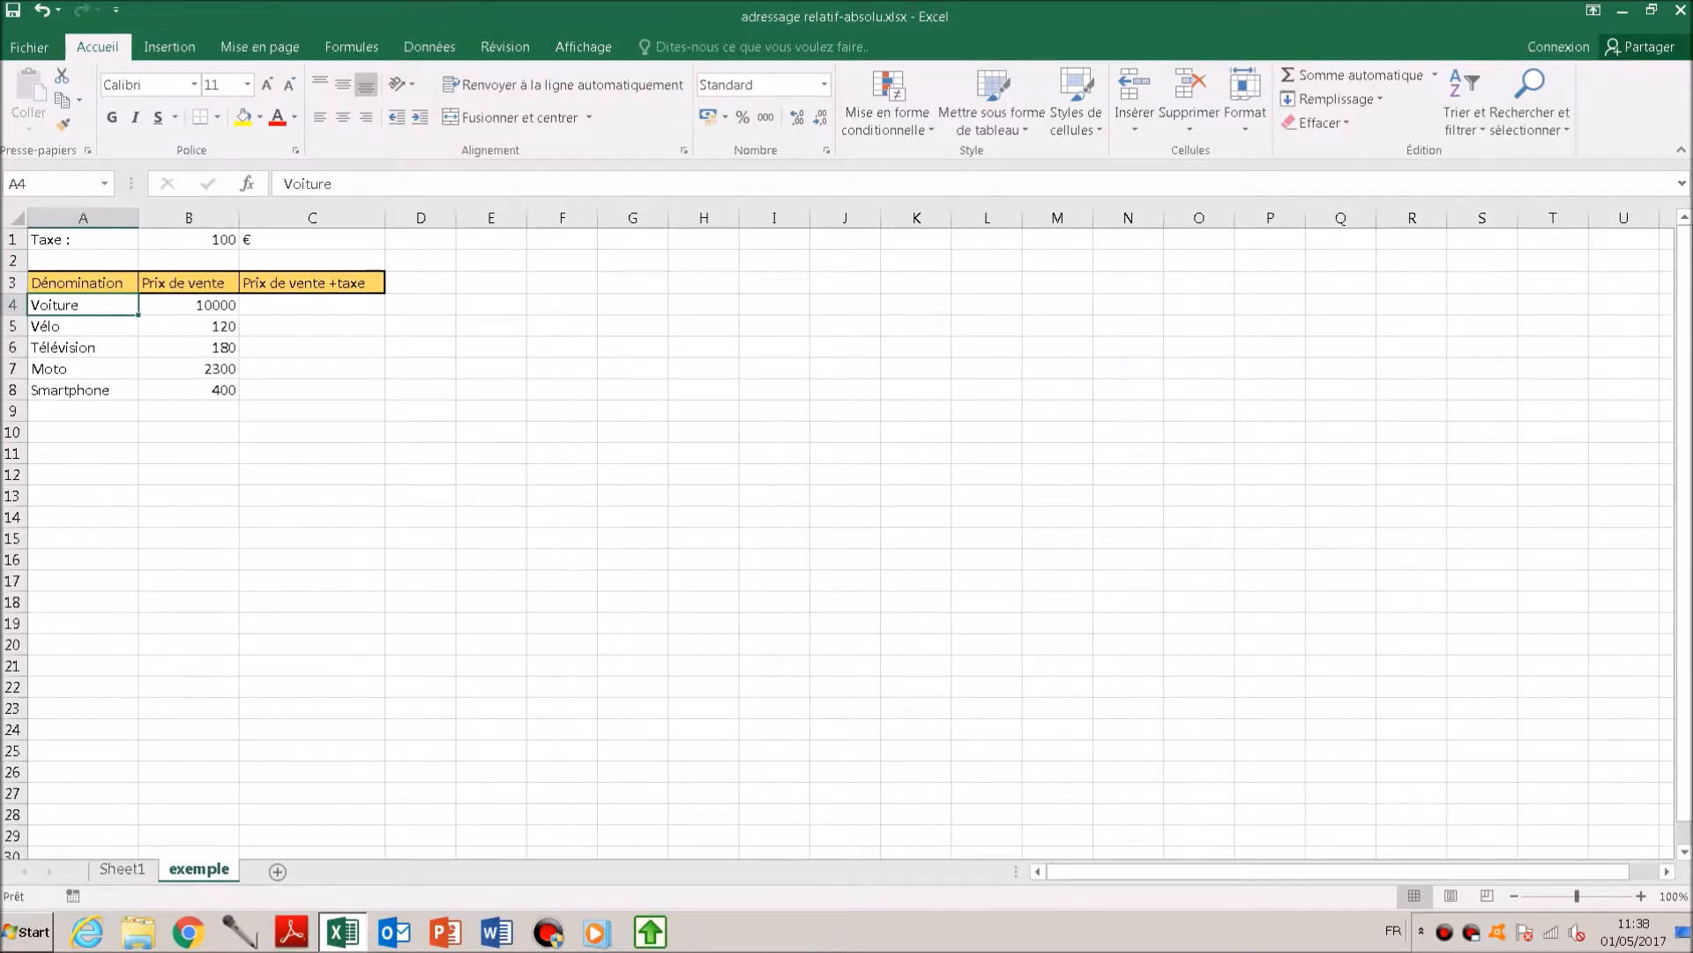
{"action": "left_click", "coordinate": [188, 240]}
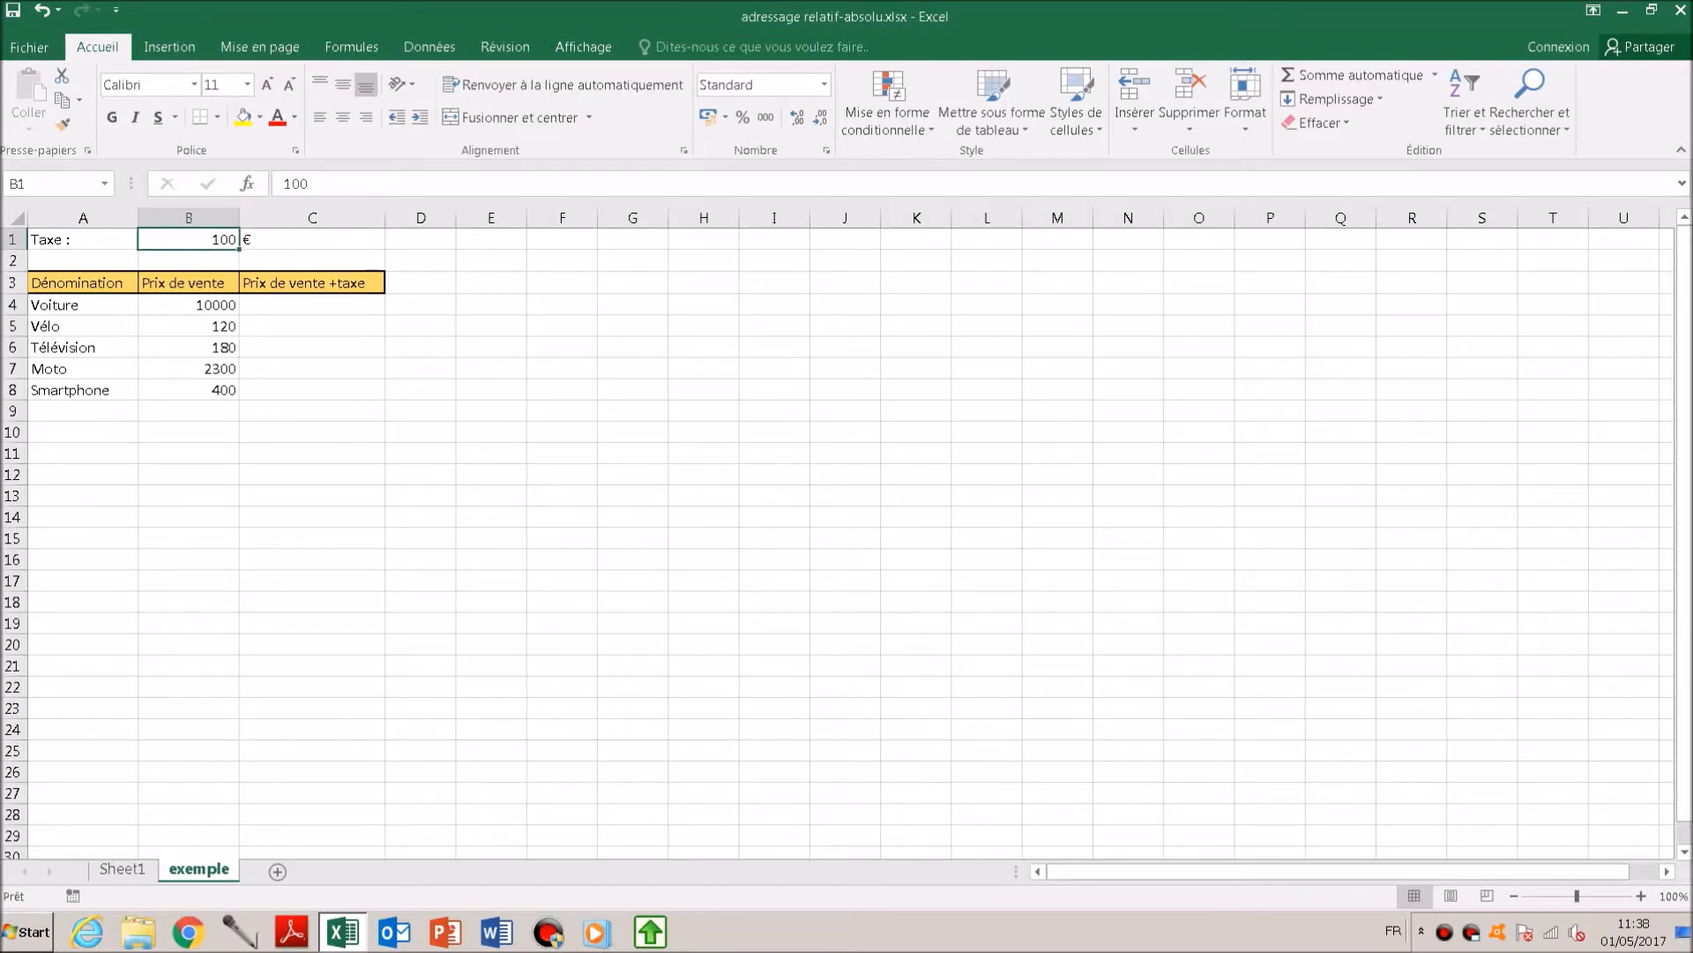
{"action": "left_click", "coordinate": [83, 305]}
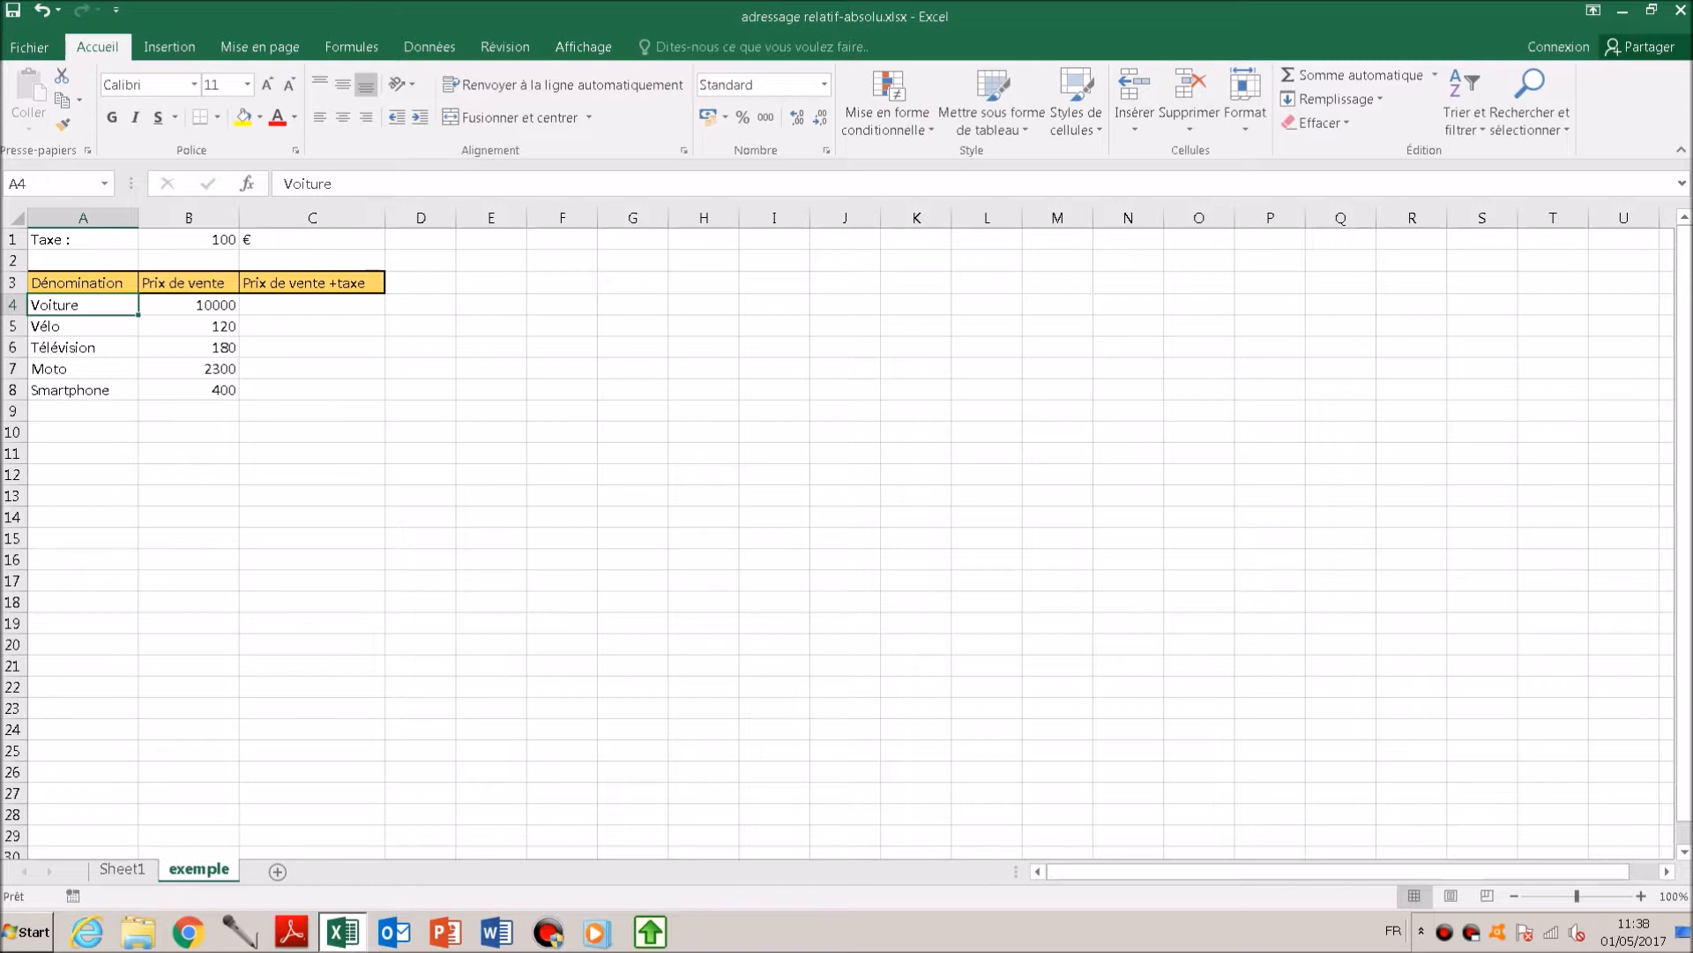
Step: Enter the fully relative formula =B4+B1 in C4 to add the tax to the Voiture price
{"action": "left_click", "coordinate": [312, 305]}
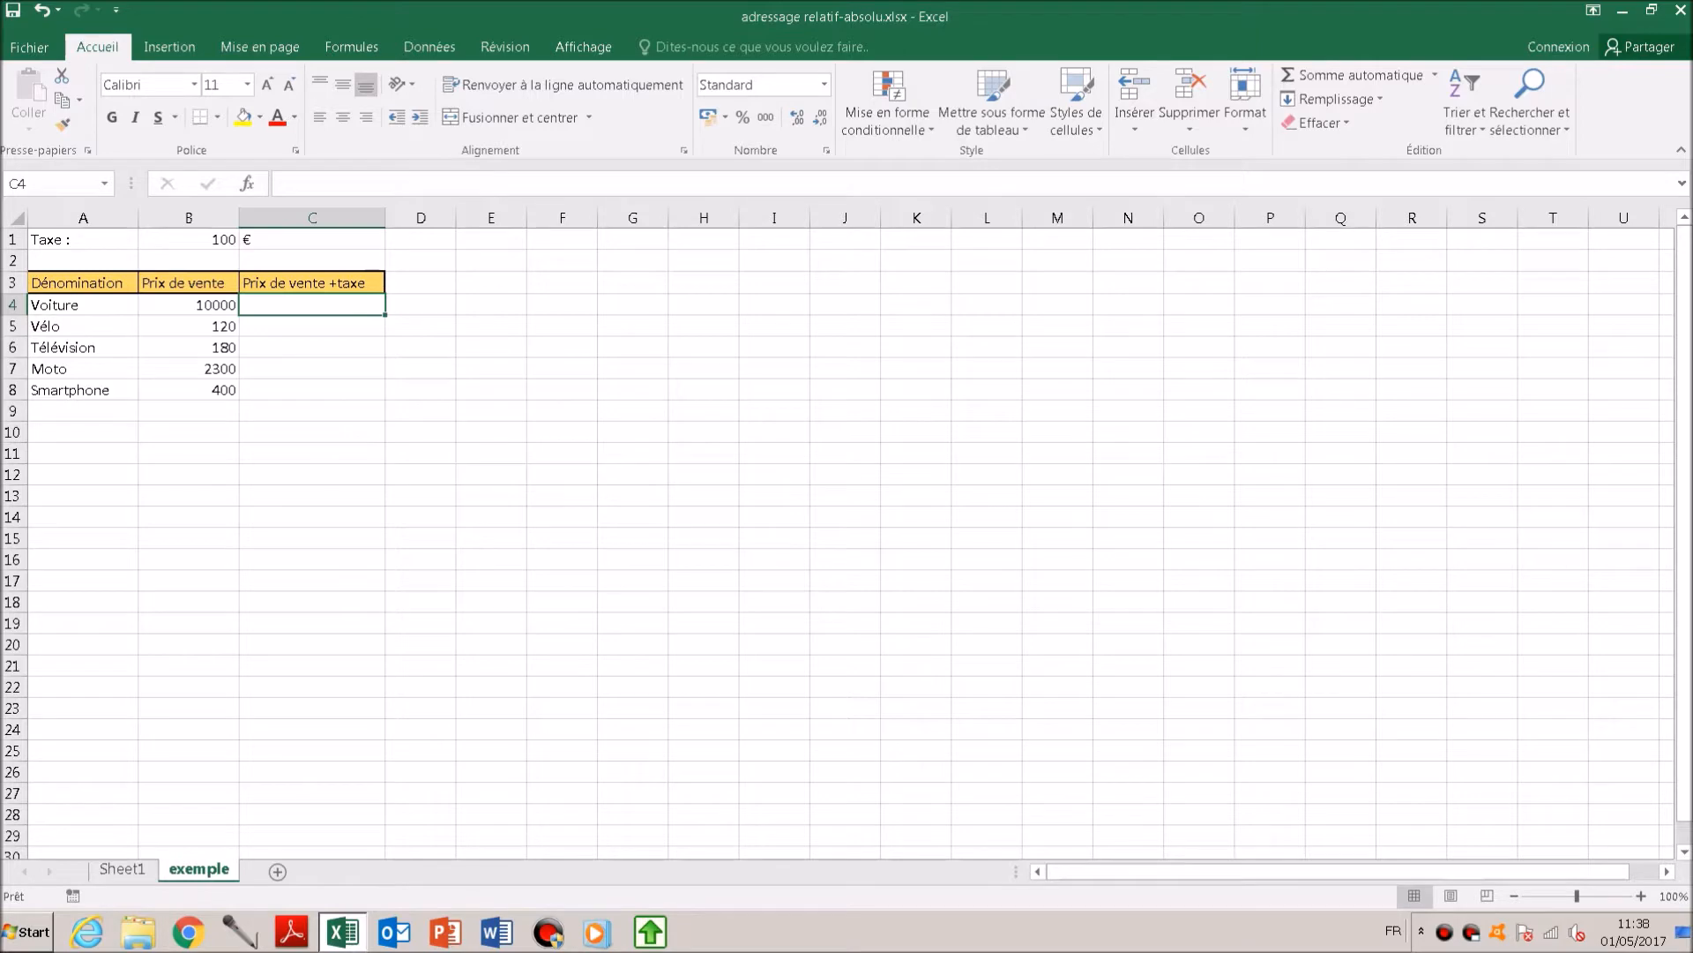
{"action": "type", "text": "="}
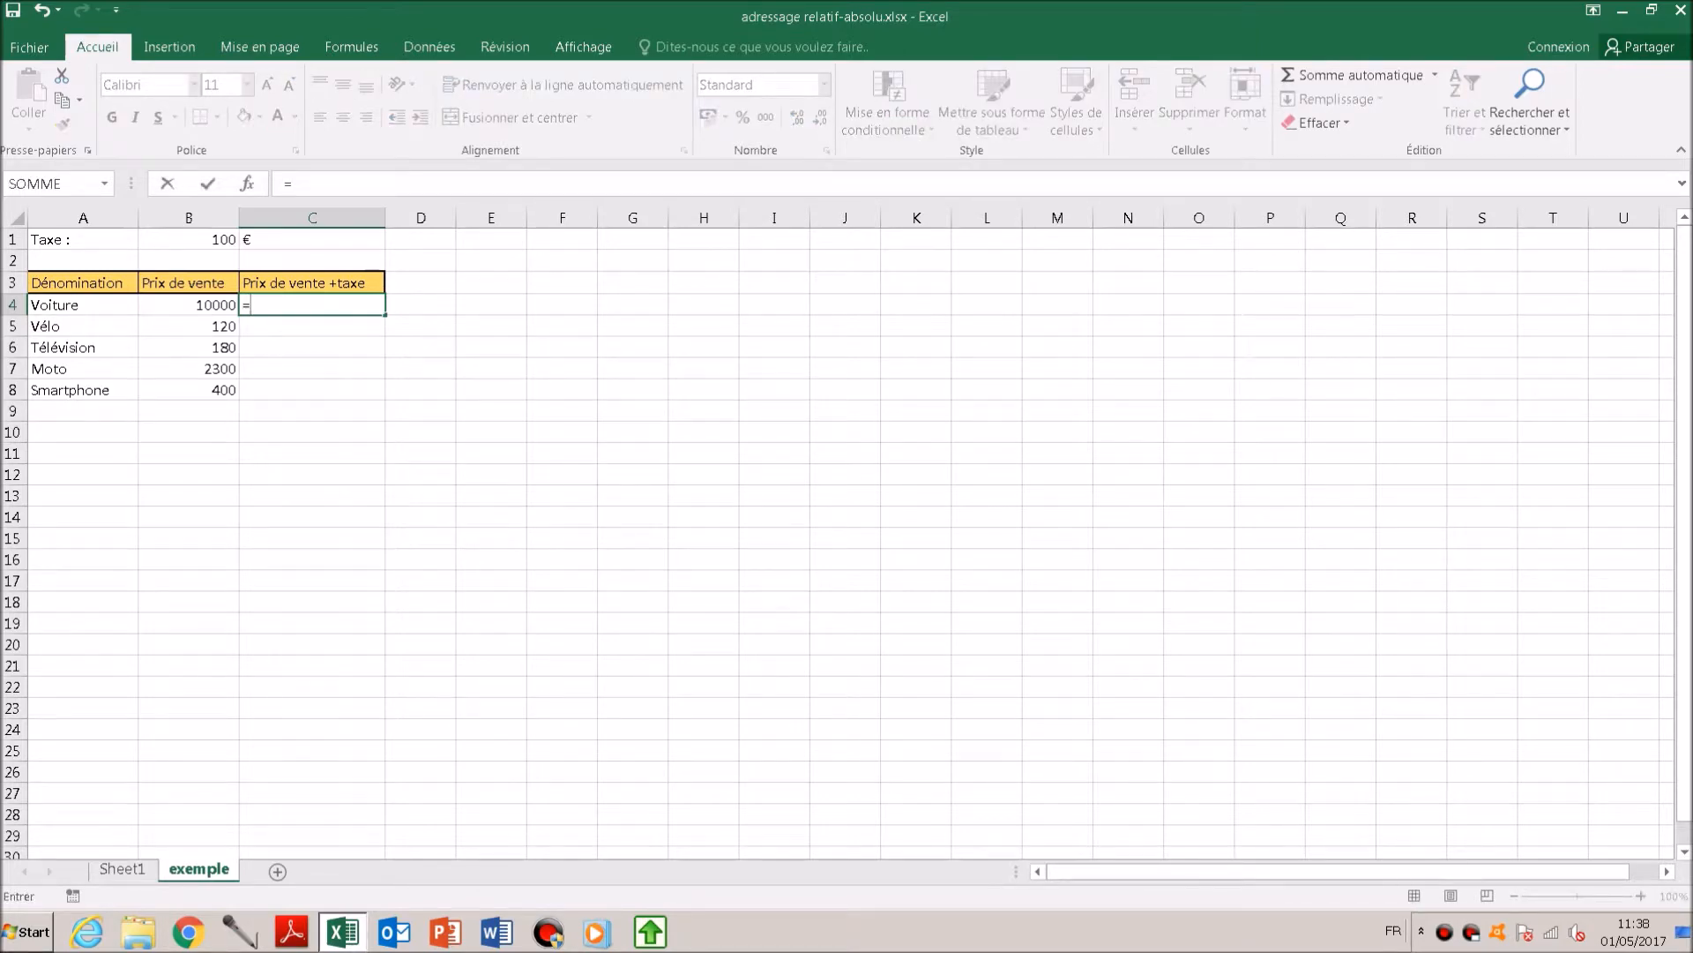
{"action": "type", "text": "b4+b1"}
{"action": "key", "text": "ctrl+Return"}
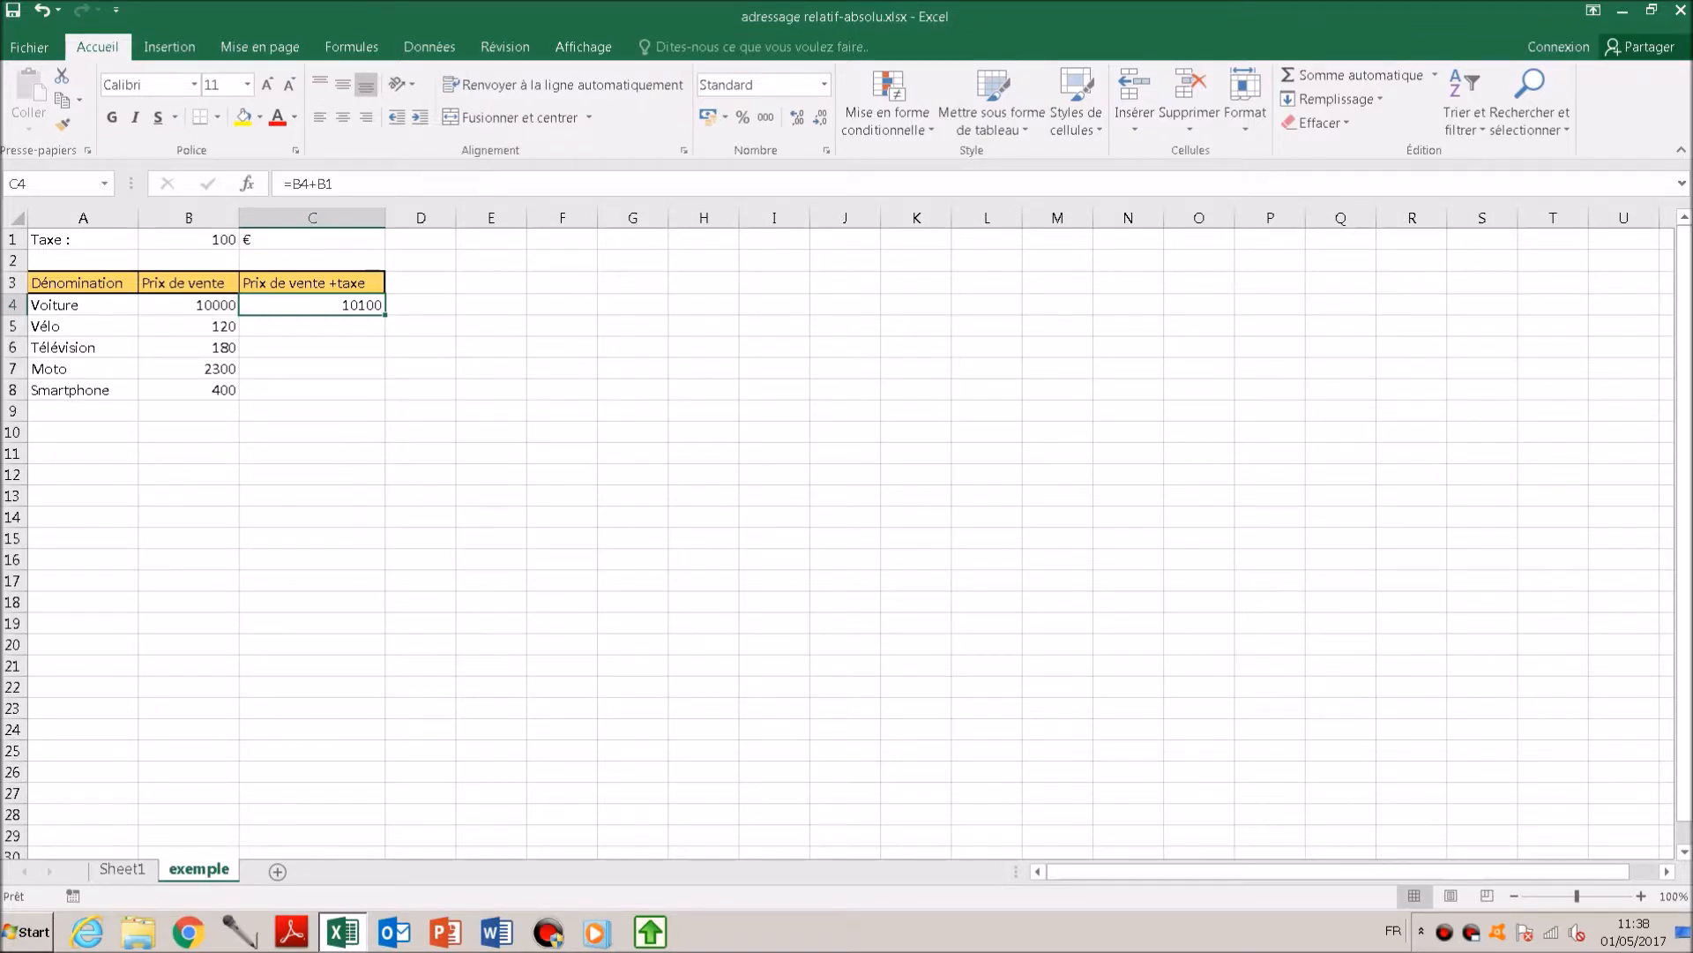
Step: Copy the relative formula from C4 down to C5:C8 for the remaining products
{"action": "key", "text": "ctrl+c"}
{"action": "key", "text": "Down"}
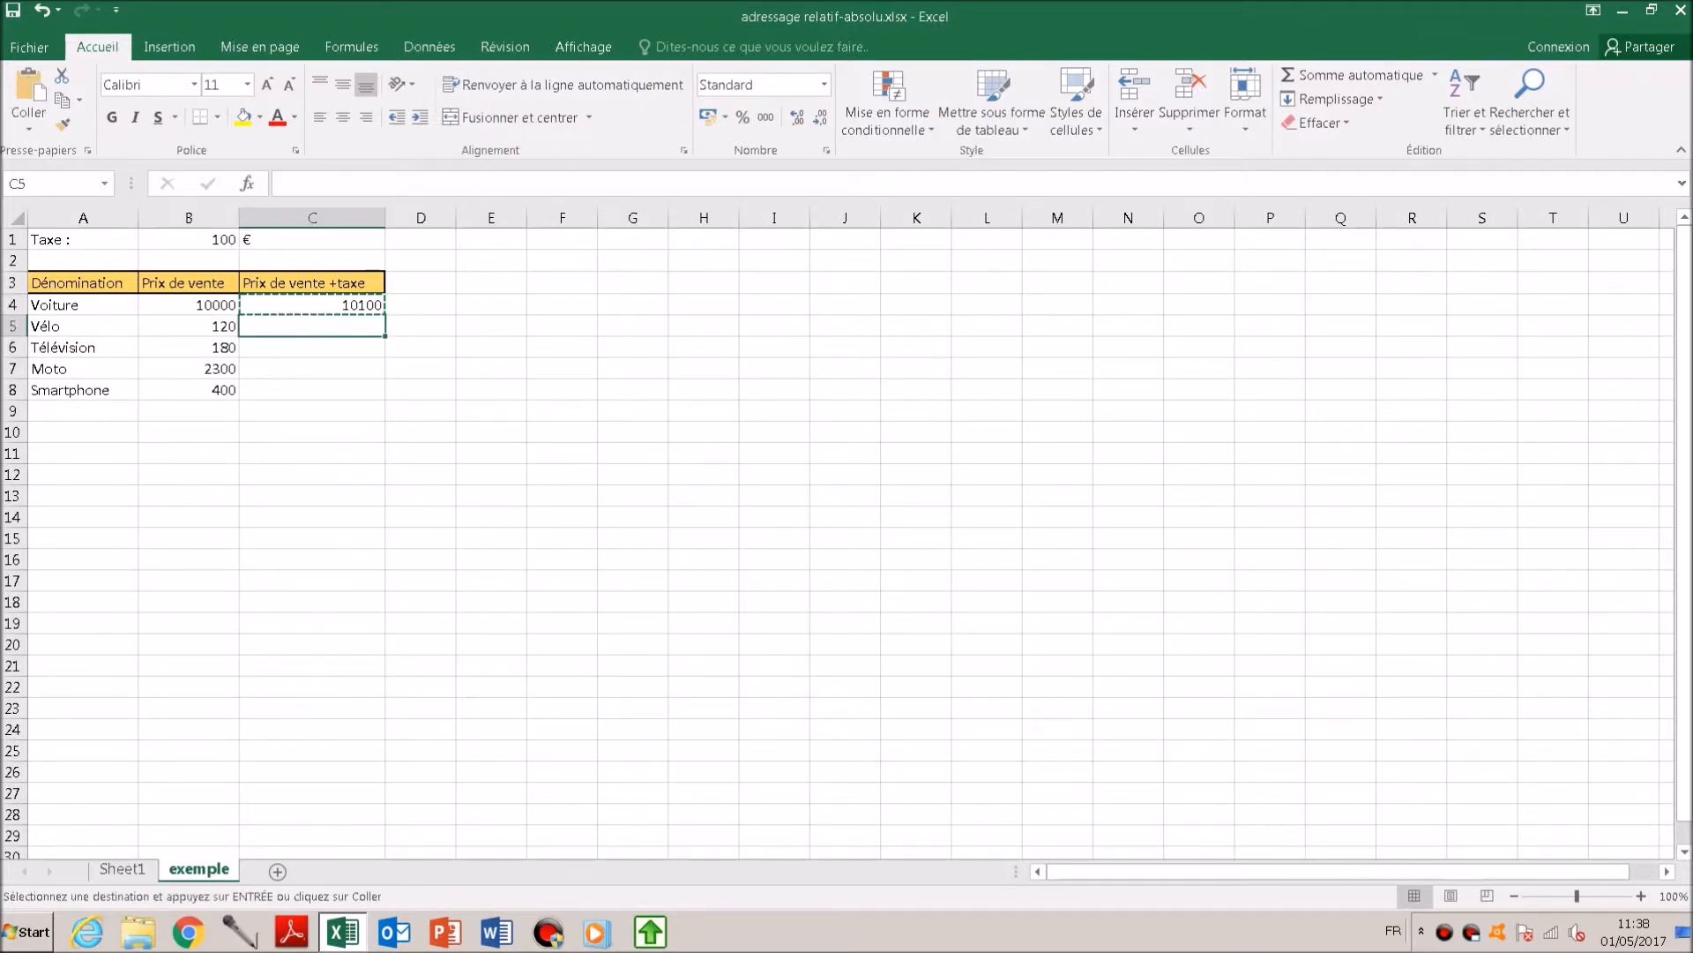
{"action": "key", "text": "shift+Down"}
{"action": "key", "text": "shift+Down"}
{"action": "key", "text": "shift+Down"}
{"action": "key", "text": "ctrl+v"}
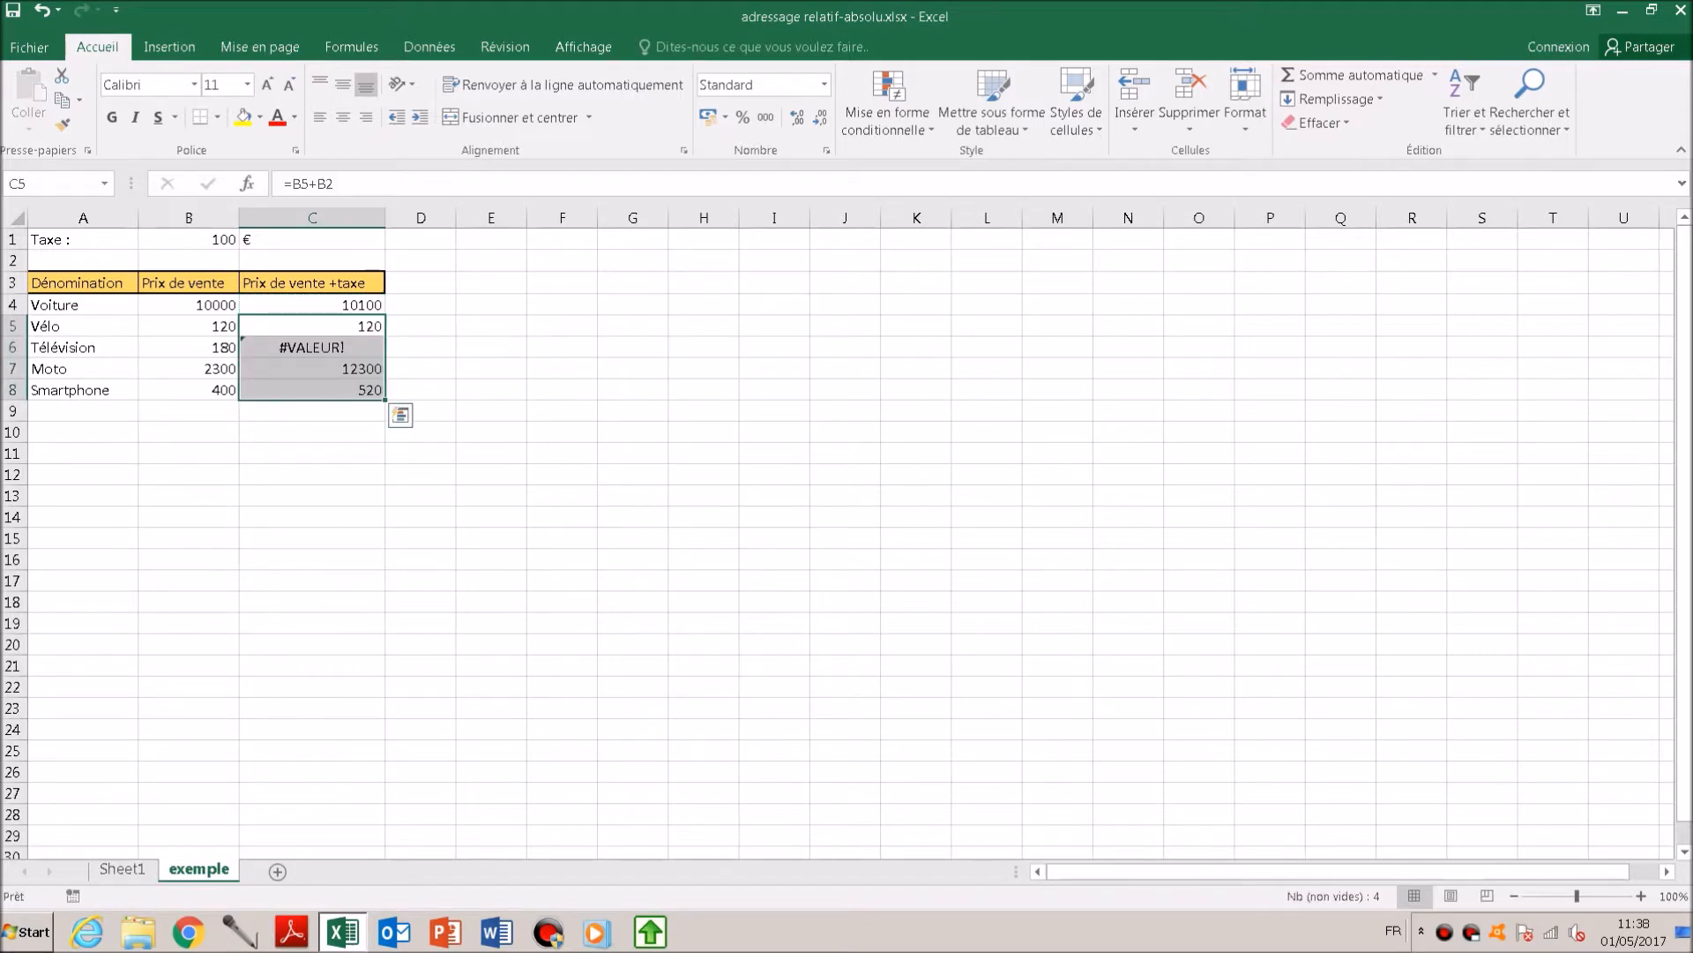
Step: Examine the relative formulas in the Prix de vente +taxe column row by row, along with the price cells they refer to
{"action": "key", "text": "Down"}
{"action": "key", "text": "Up"}
{"action": "key", "text": "Up"}
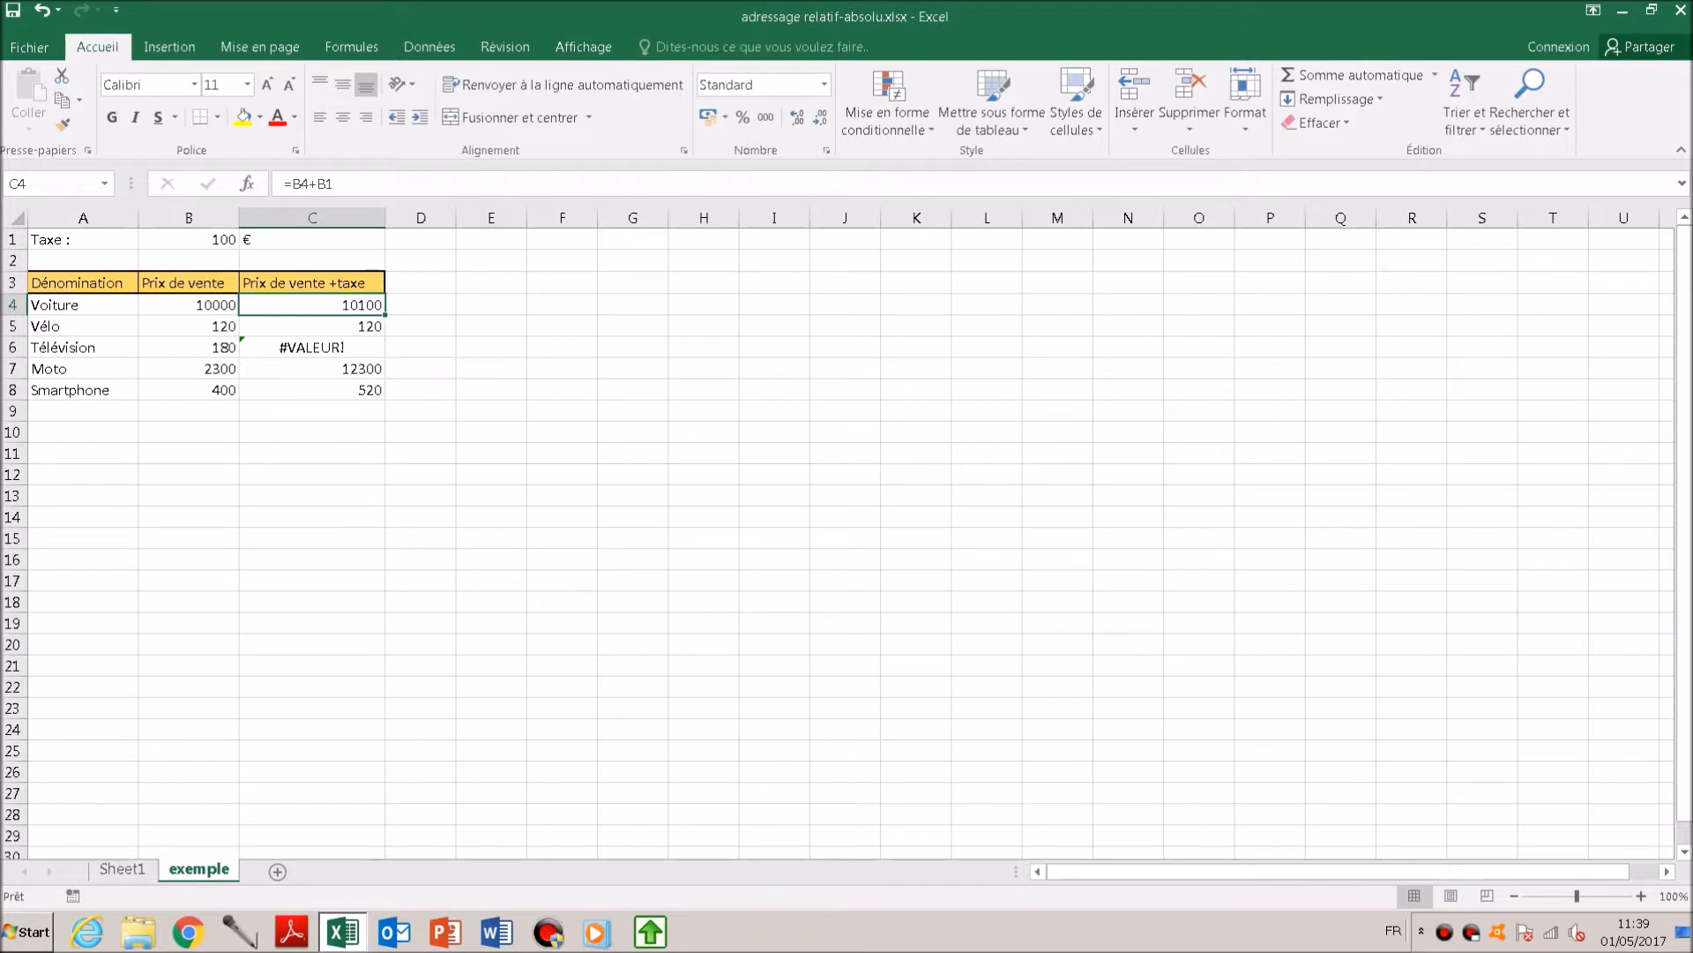
{"action": "key", "text": "Down"}
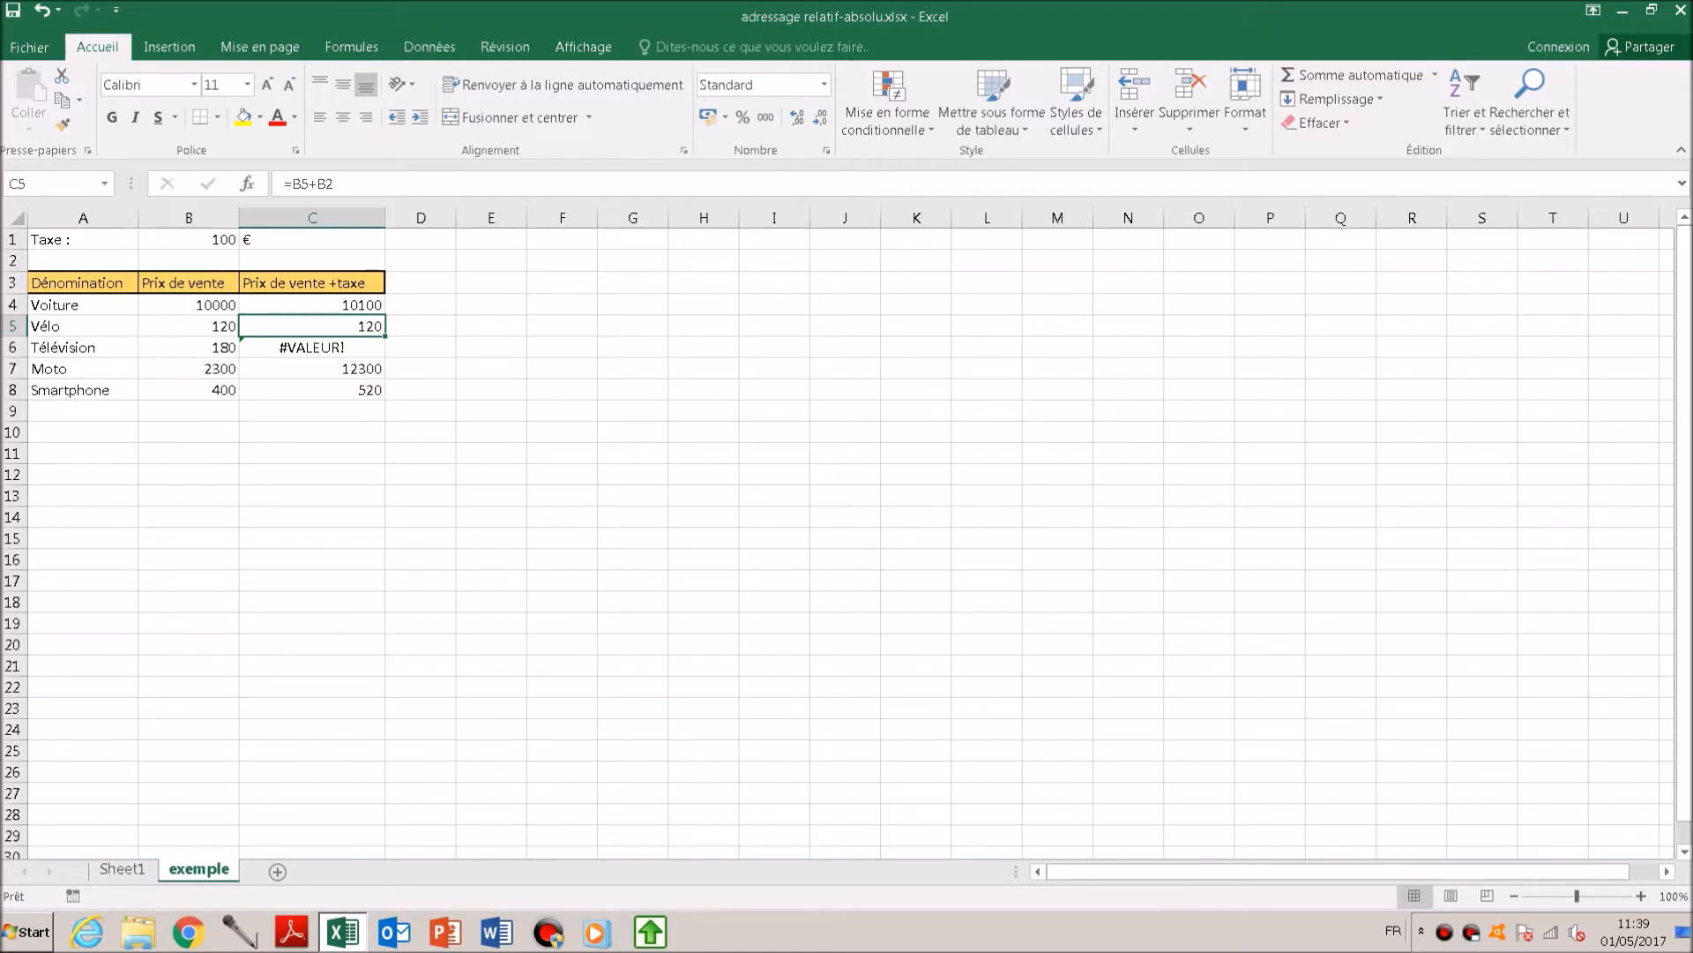
{"action": "left_click", "coordinate": [312, 347]}
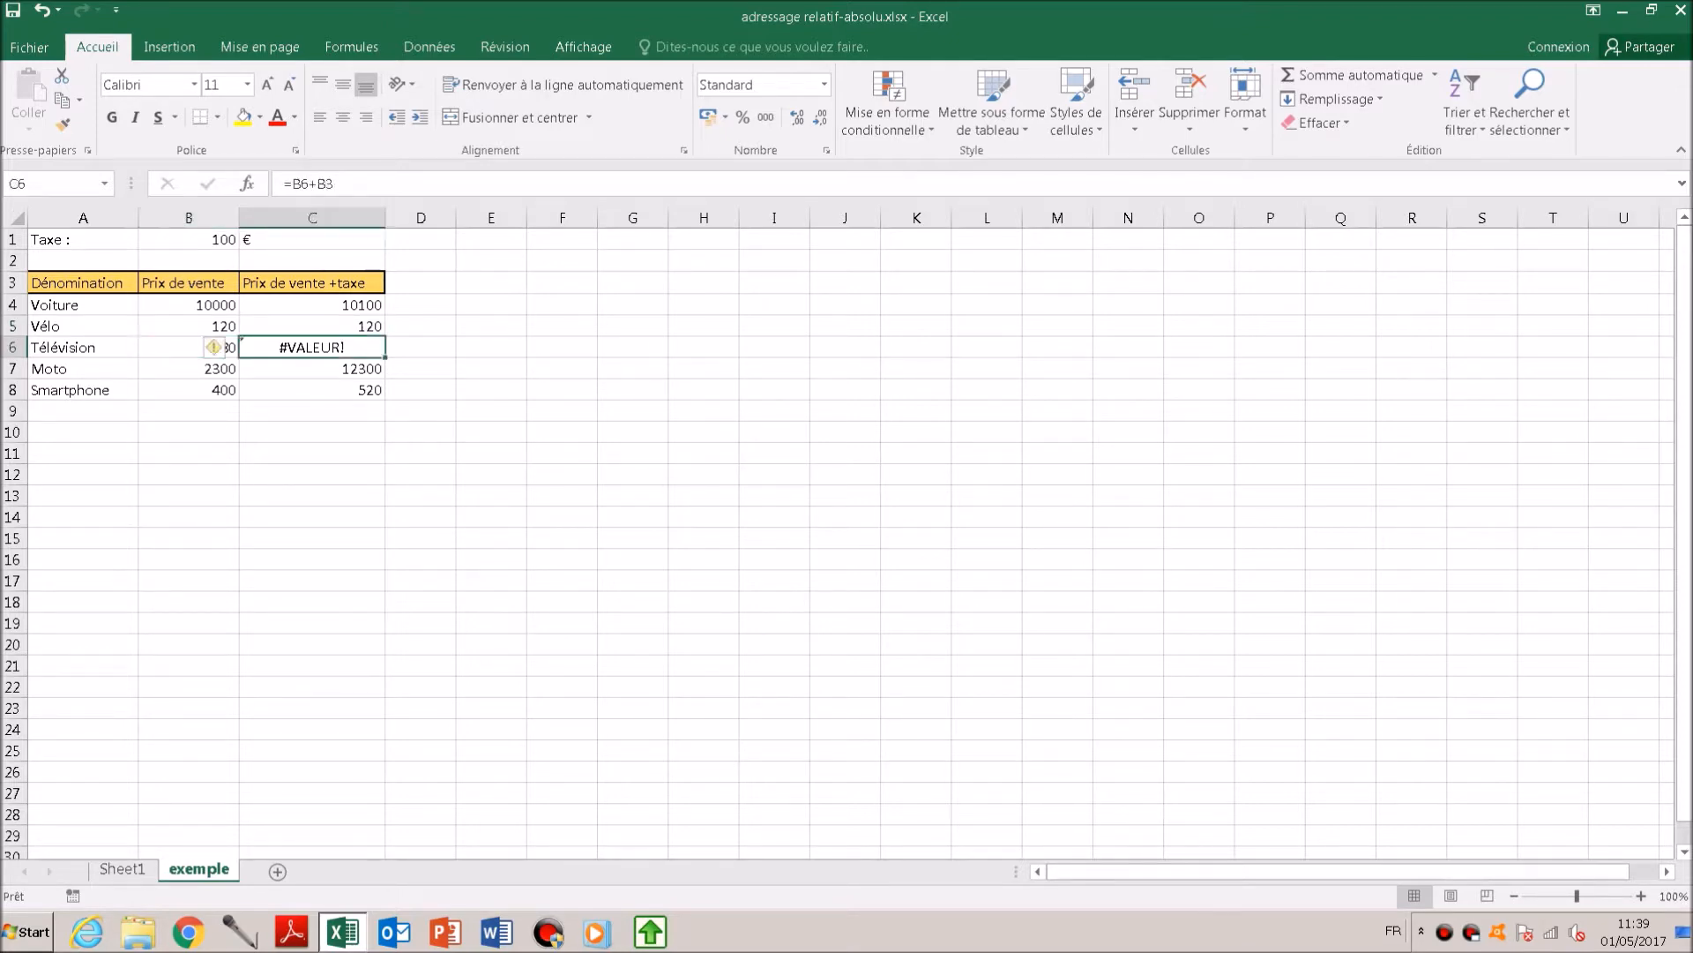
{"action": "left_click", "coordinate": [312, 283]}
{"action": "left_click", "coordinate": [189, 283]}
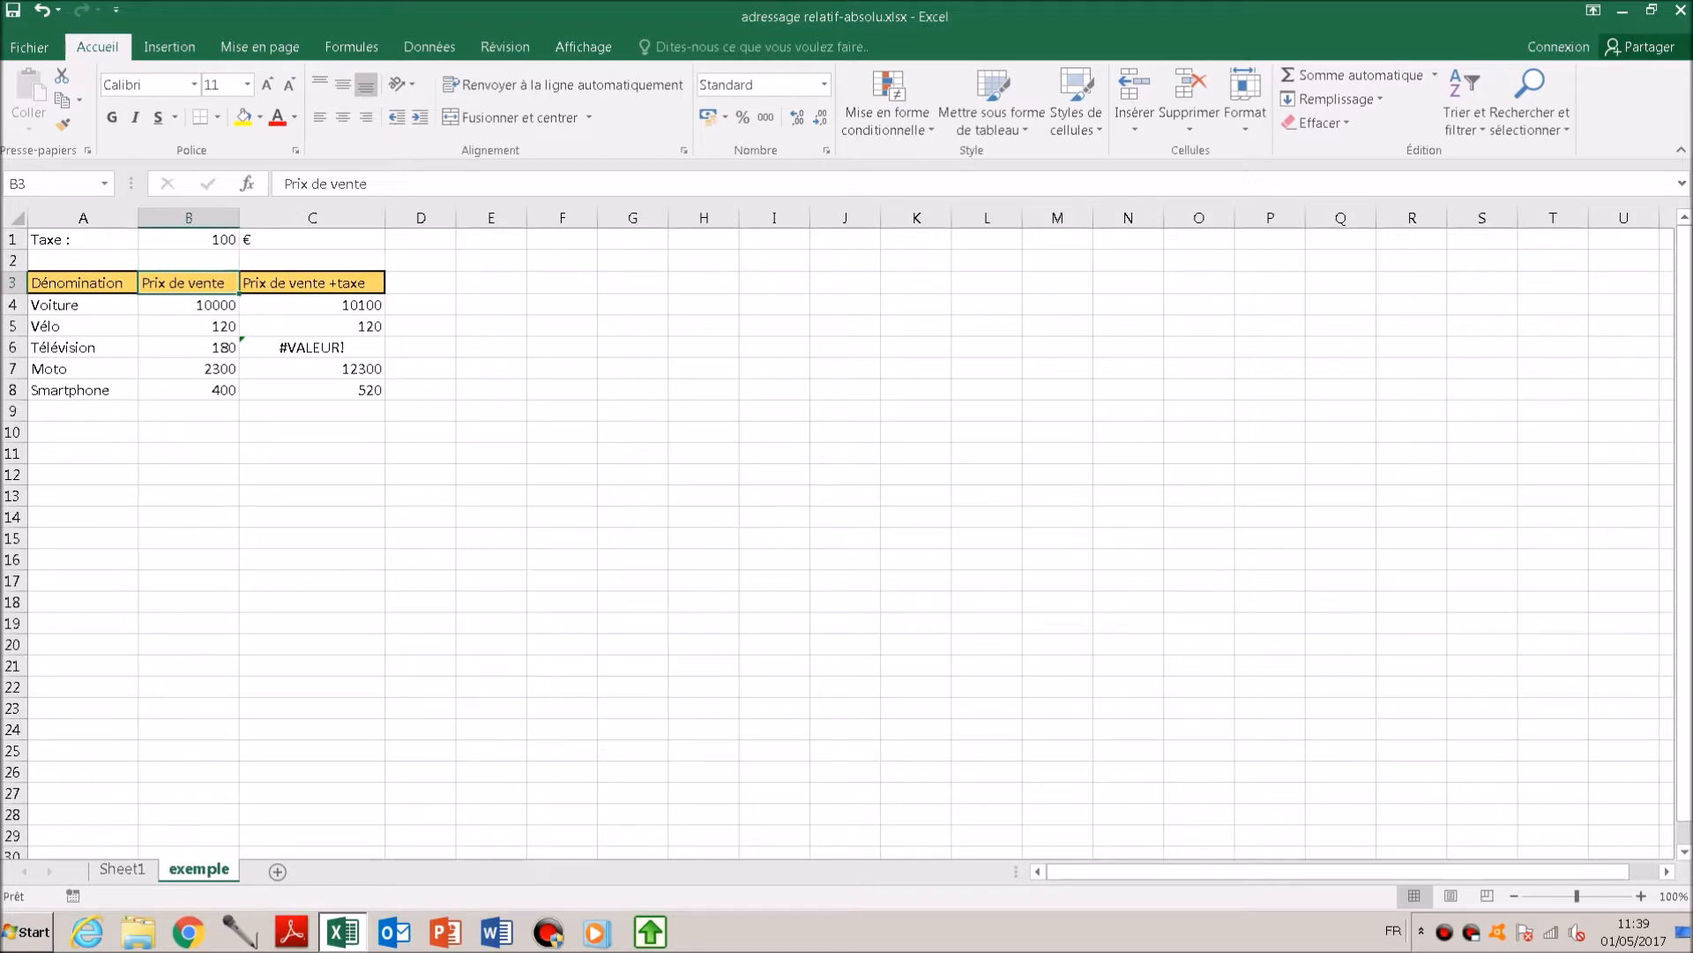
{"action": "left_click", "coordinate": [312, 369]}
{"action": "left_click", "coordinate": [189, 369]}
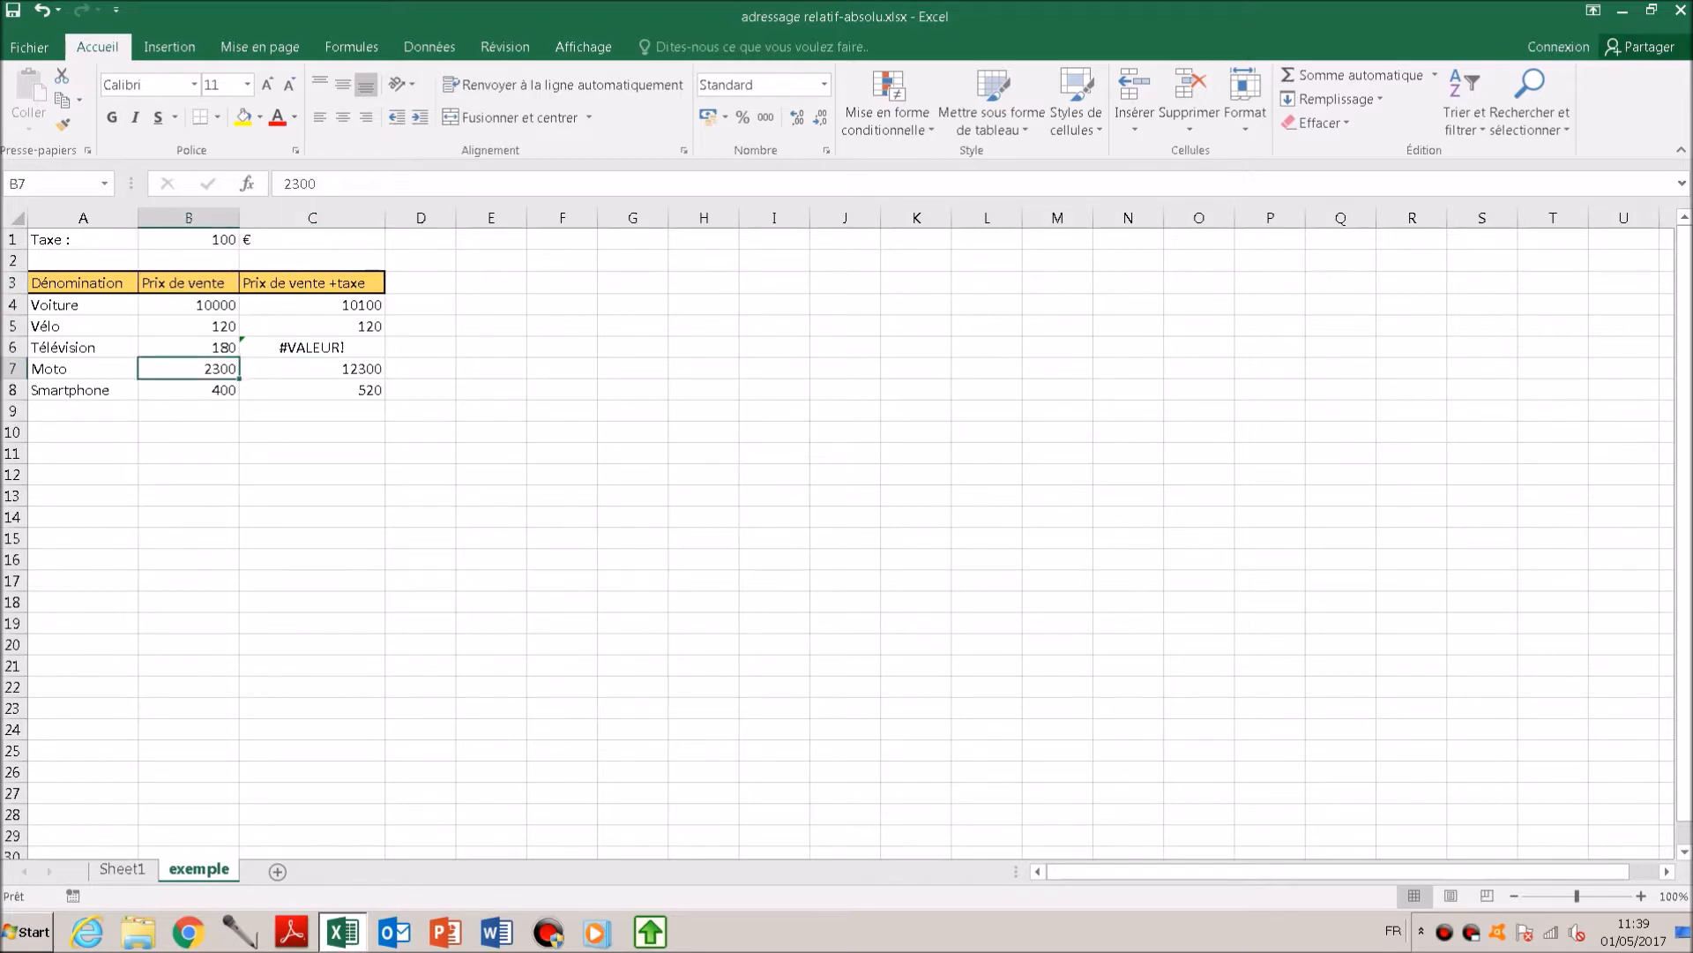
{"action": "left_click", "coordinate": [313, 369]}
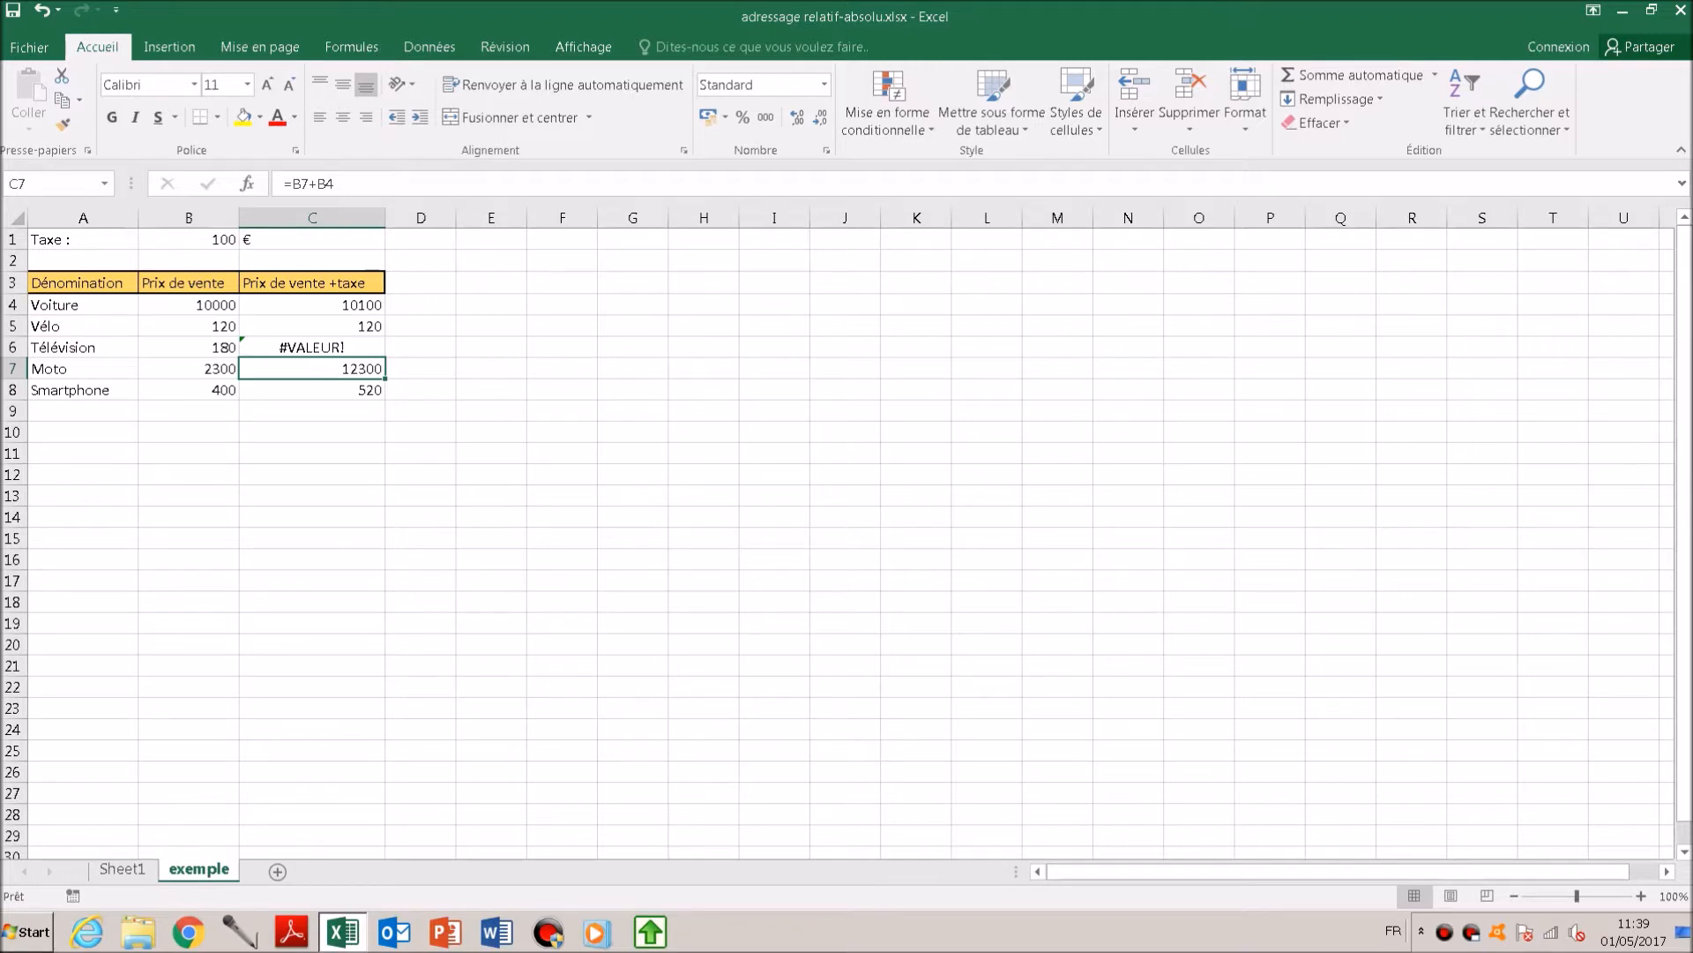
{"action": "left_click", "coordinate": [189, 369]}
{"action": "key", "text": "Up"}
{"action": "key", "text": "Up"}
{"action": "key", "text": "Up"}
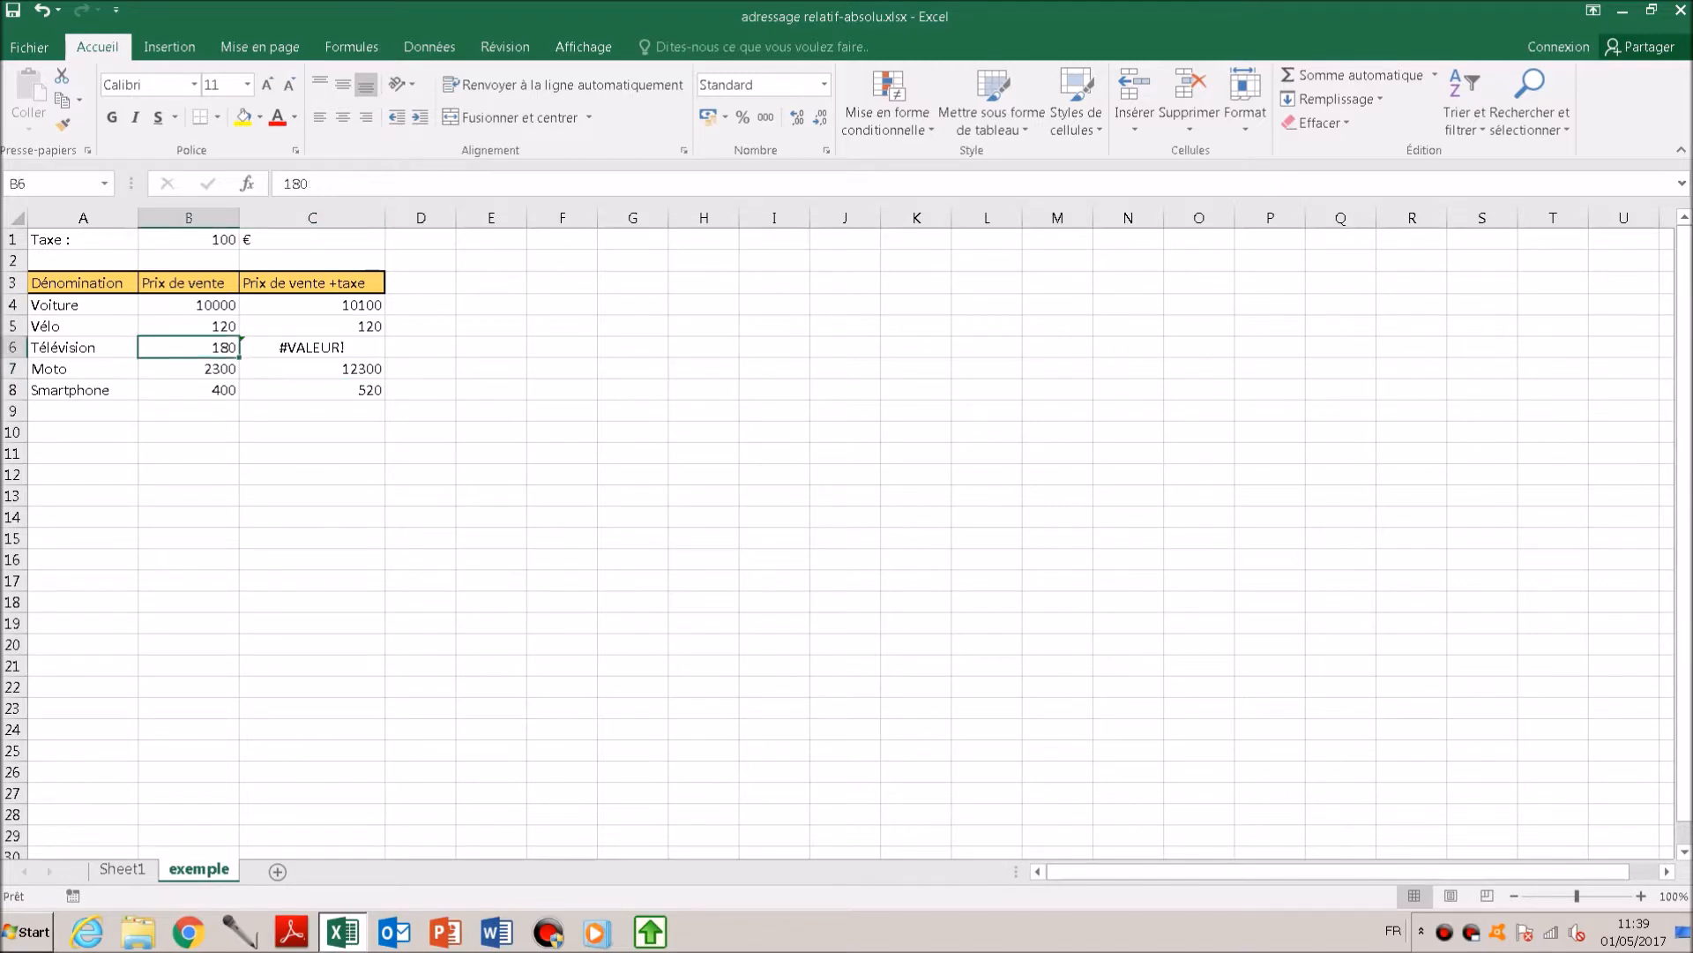
{"action": "key", "text": "Down"}
{"action": "key", "text": "Down"}
{"action": "key", "text": "Down"}
{"action": "key", "text": "Right"}
{"action": "key", "text": "Down"}
{"action": "key", "text": "Up"}
{"action": "key", "text": "Up"}
{"action": "key", "text": "Up"}
{"action": "key", "text": "Up"}
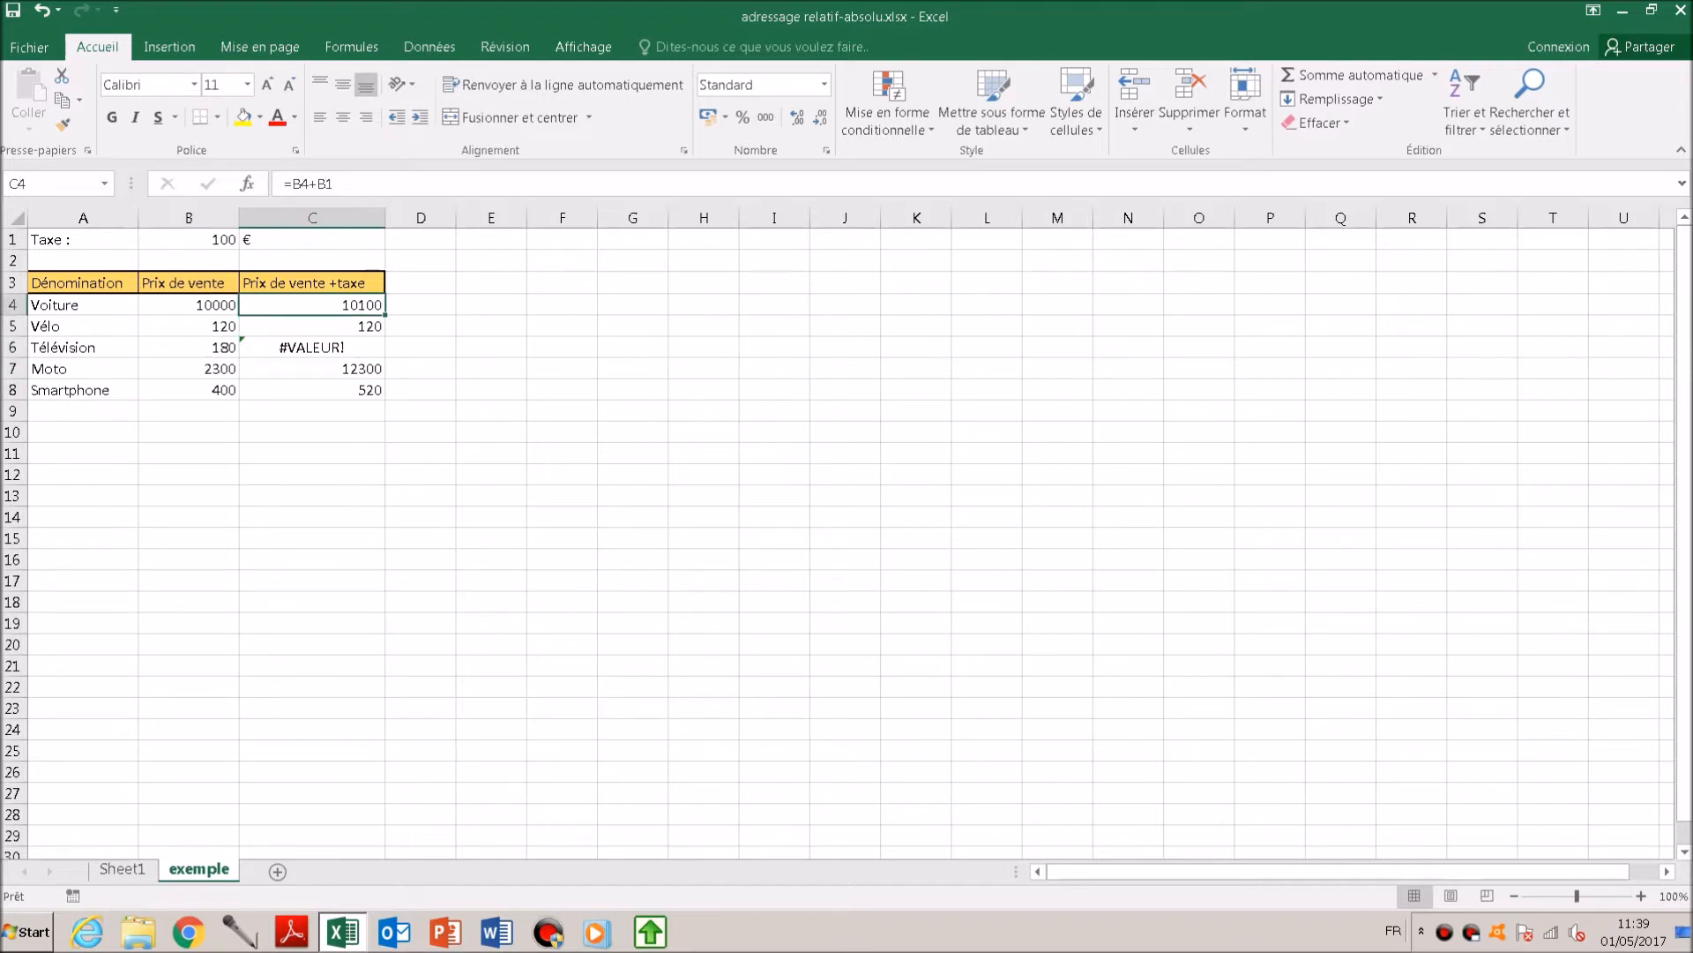
Step: Clear the formulas from C4:C8 in the Prix de vente +taxe column
{"action": "key", "text": "shift+Down"}
{"action": "key", "text": "shift+Down"}
{"action": "key", "text": "shift+Down"}
{"action": "key", "text": "shift+Down"}
{"action": "key", "text": "Delete"}
{"action": "key", "text": "Up"}
{"action": "key", "text": "Down"}
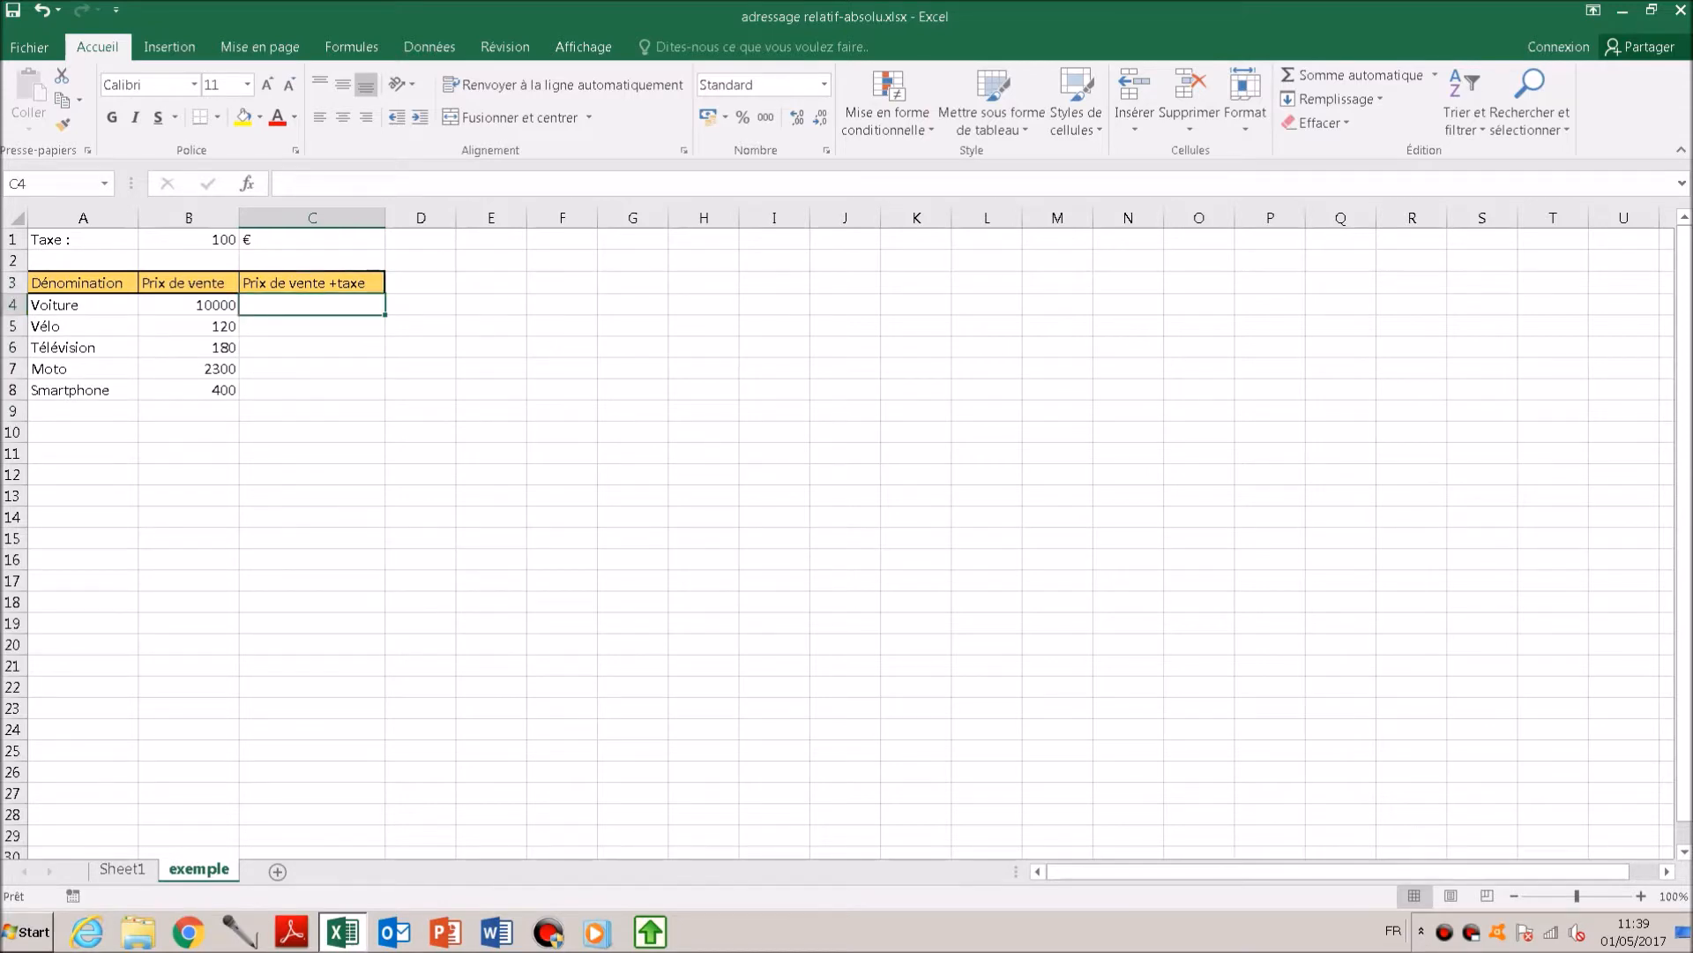
Step: Enter the formula =B4+B$1 in C4, locking the row of the tax cell
{"action": "type", "text": "=b4+"}
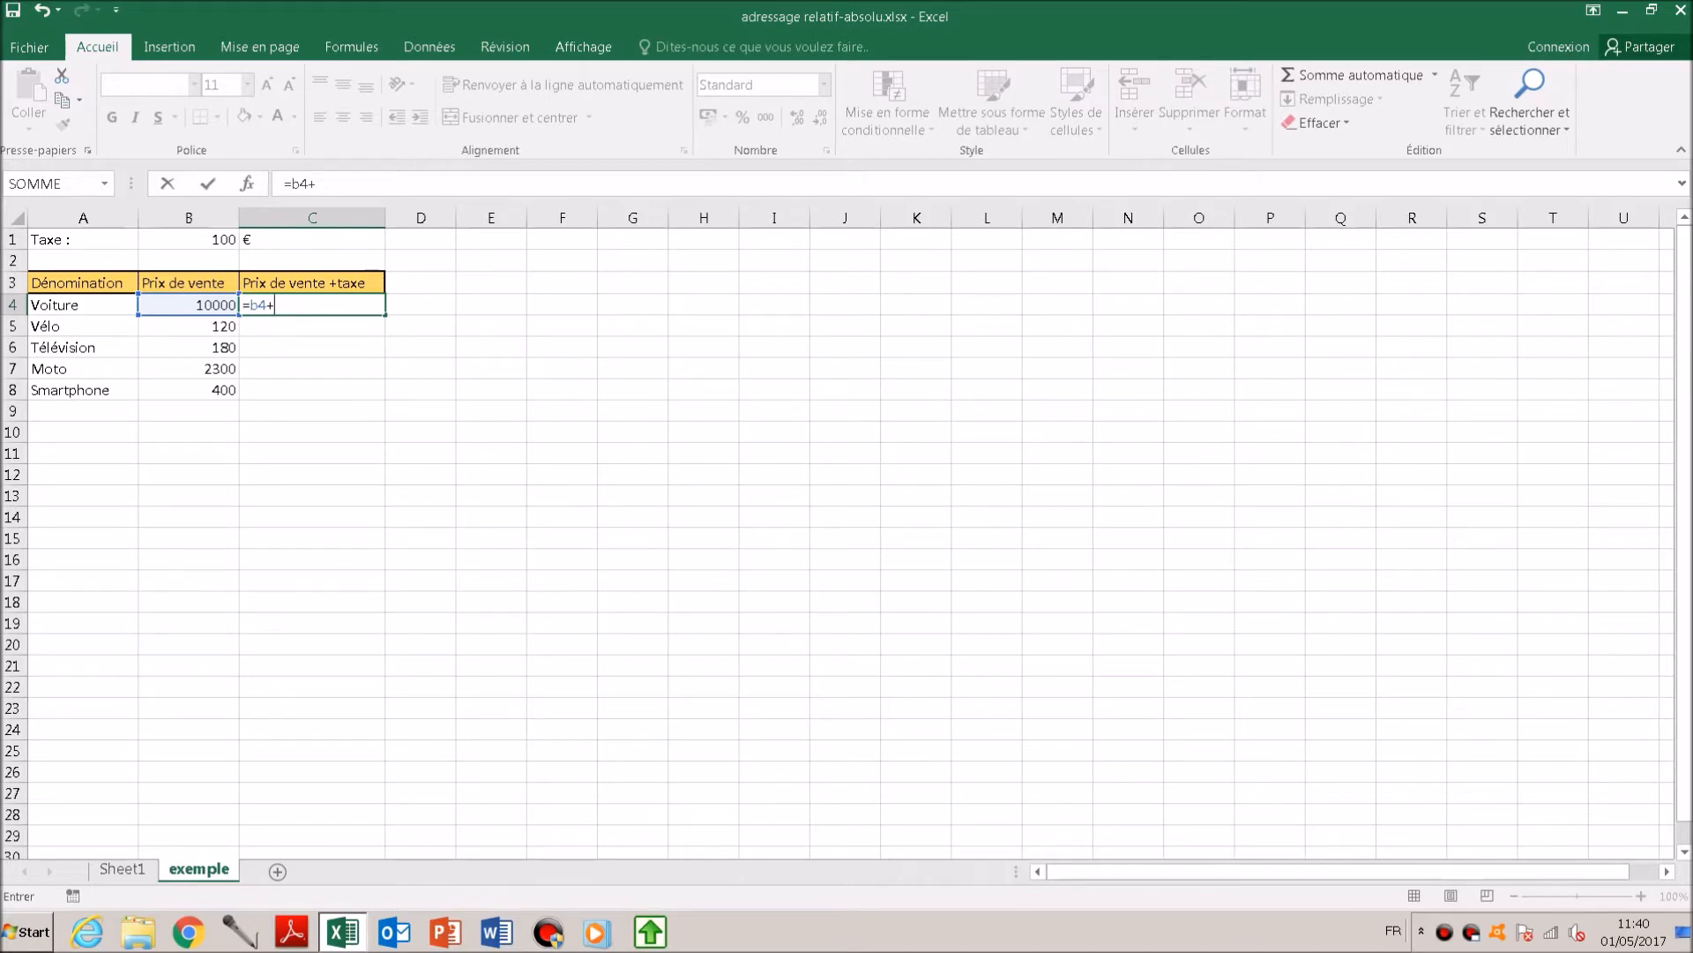
{"action": "type", "text": "b"}
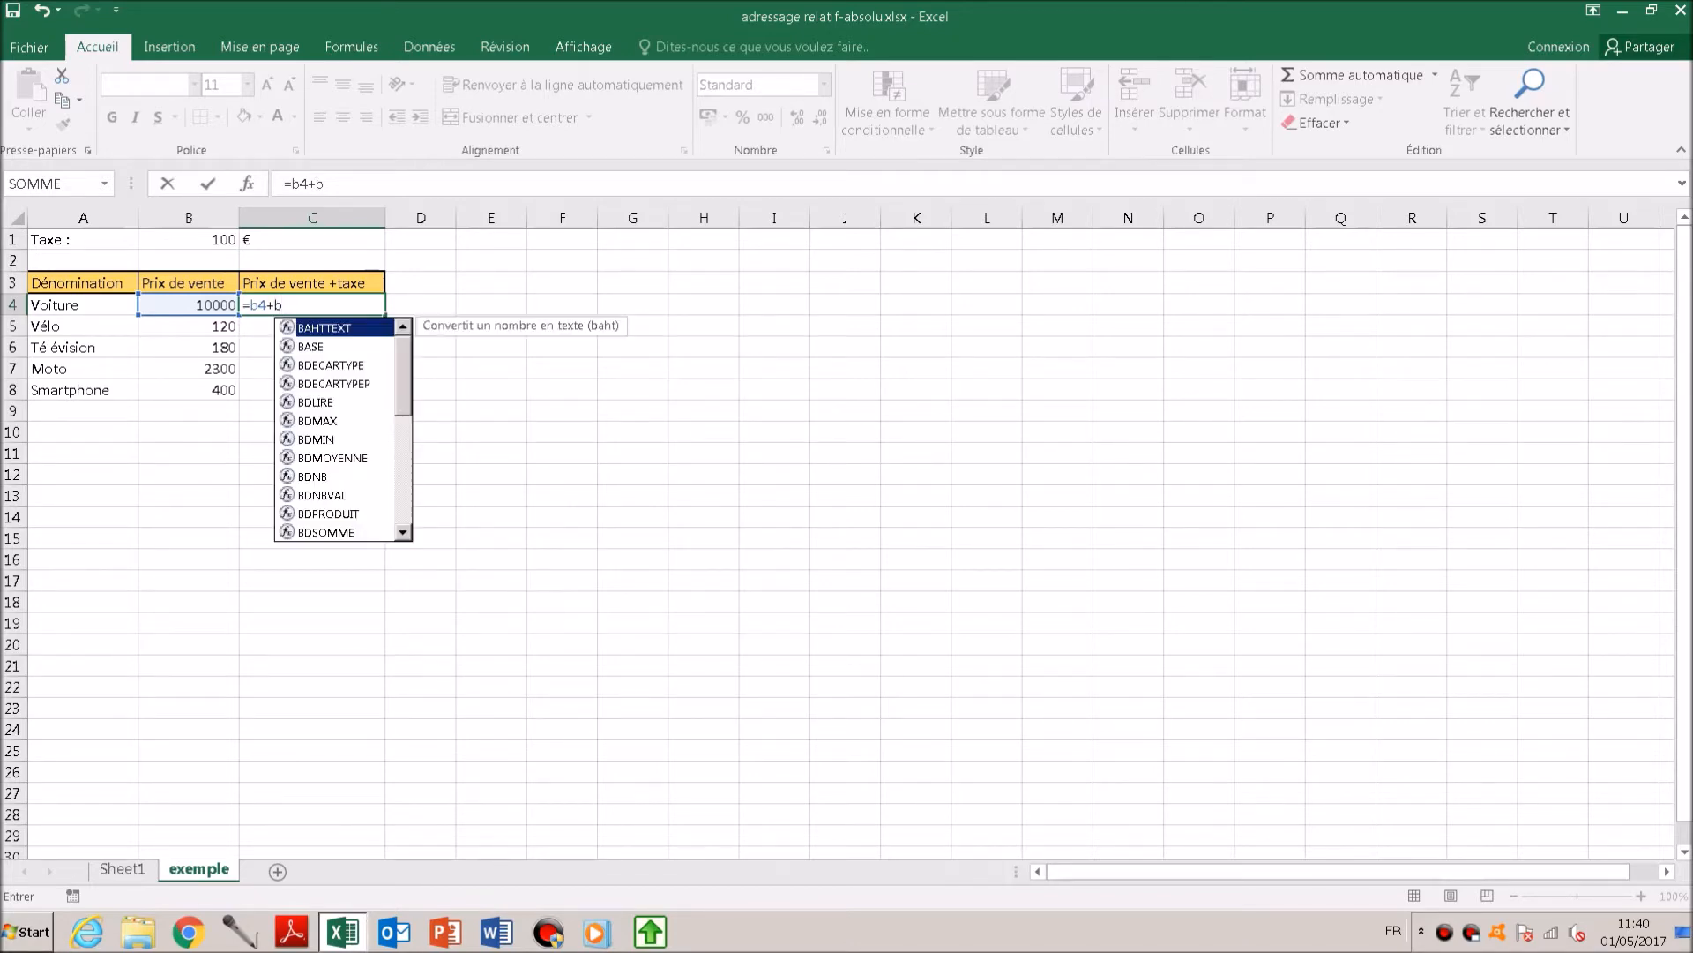
{"action": "type", "text": "$1"}
{"action": "key", "text": "Return"}
{"action": "key", "text": "Up"}
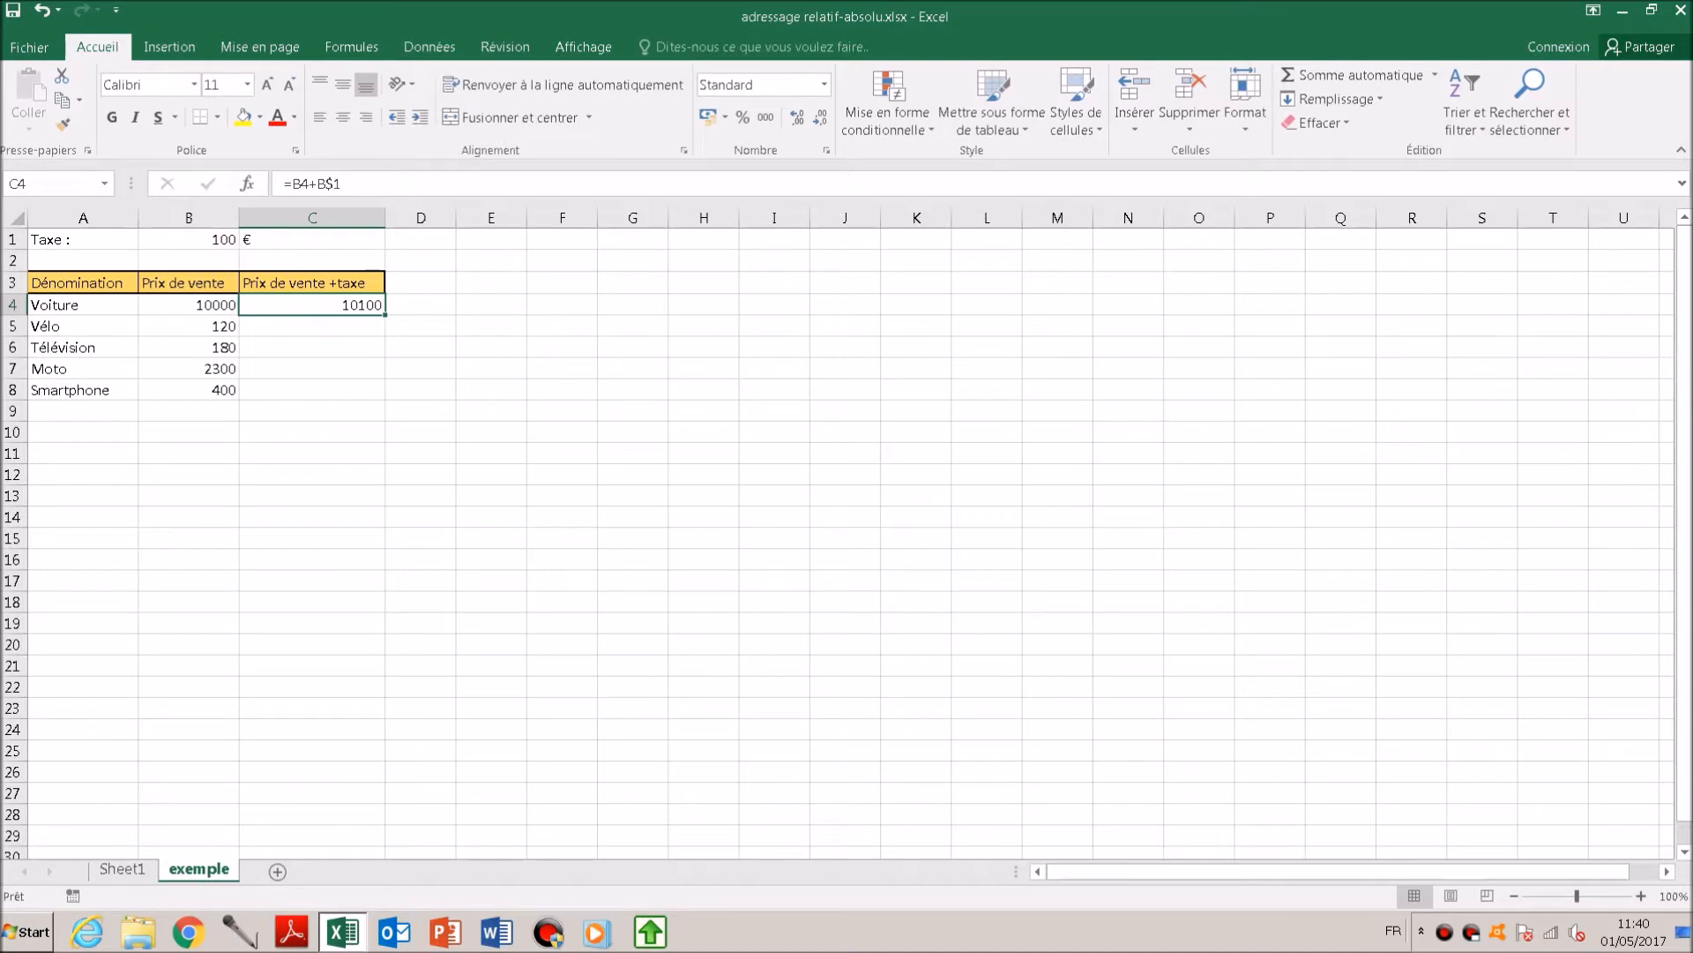
Step: Copy the row-locked tax formula from C4 down to C5:C8
{"action": "key", "text": "ctrl+c"}
{"action": "key", "text": "Down"}
{"action": "key", "text": "shift+Down"}
{"action": "key", "text": "shift+Down"}
{"action": "key", "text": "shift+Down"}
{"action": "key", "text": "Return"}
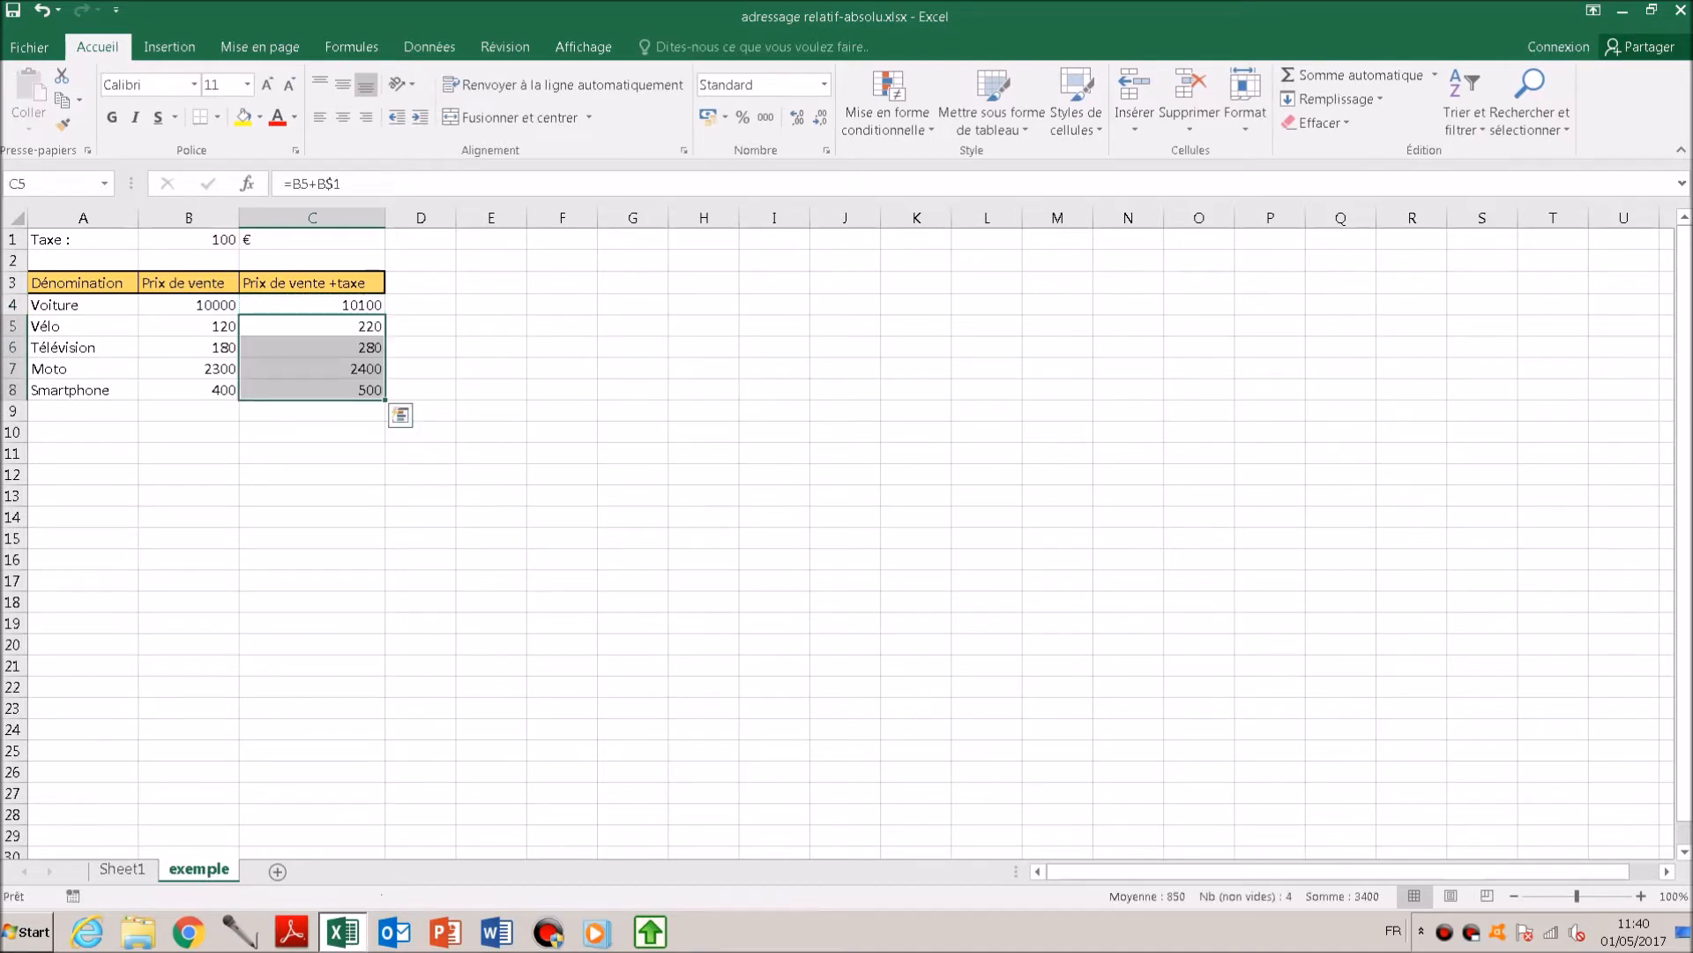
Step: Examine the row-locked formulas in C4 to C8 to compare their references to the tax cell
{"action": "key", "text": "Down"}
{"action": "key", "text": "Up"}
{"action": "key", "text": "Down"}
{"action": "key", "text": "Down"}
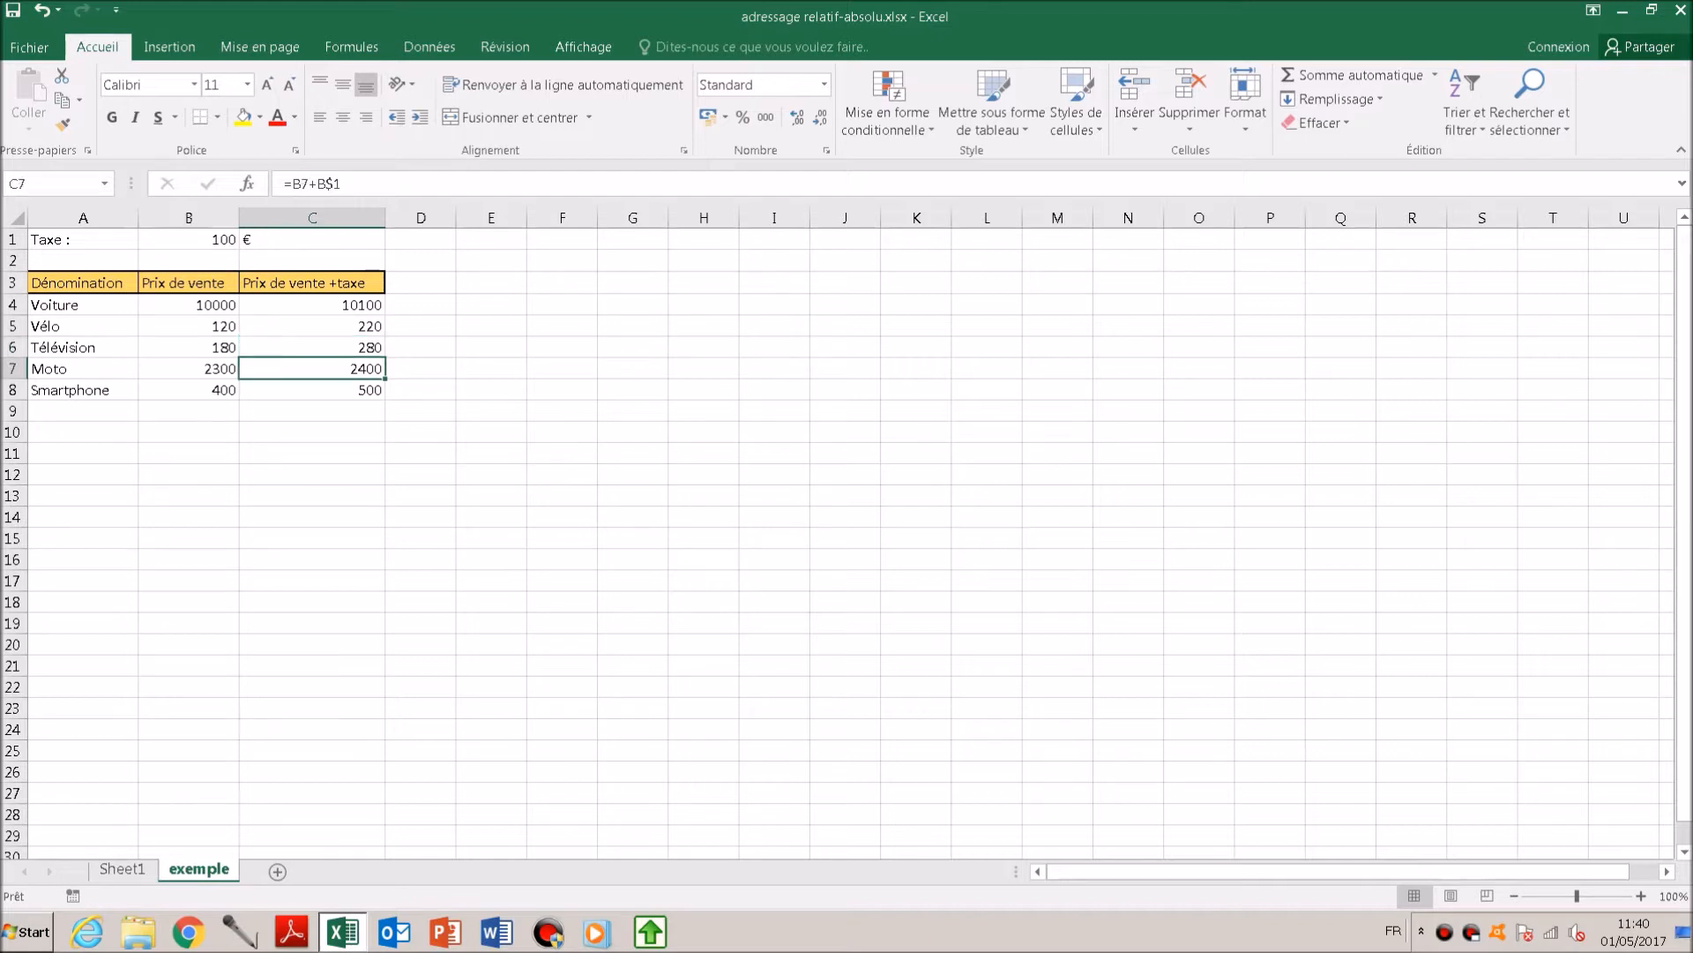
{"action": "key", "text": "Down"}
{"action": "key", "text": "Down"}
{"action": "key", "text": "Up"}
{"action": "key", "text": "Up"}
{"action": "key", "text": "Up"}
{"action": "key", "text": "Up"}
{"action": "key", "text": "Up"}
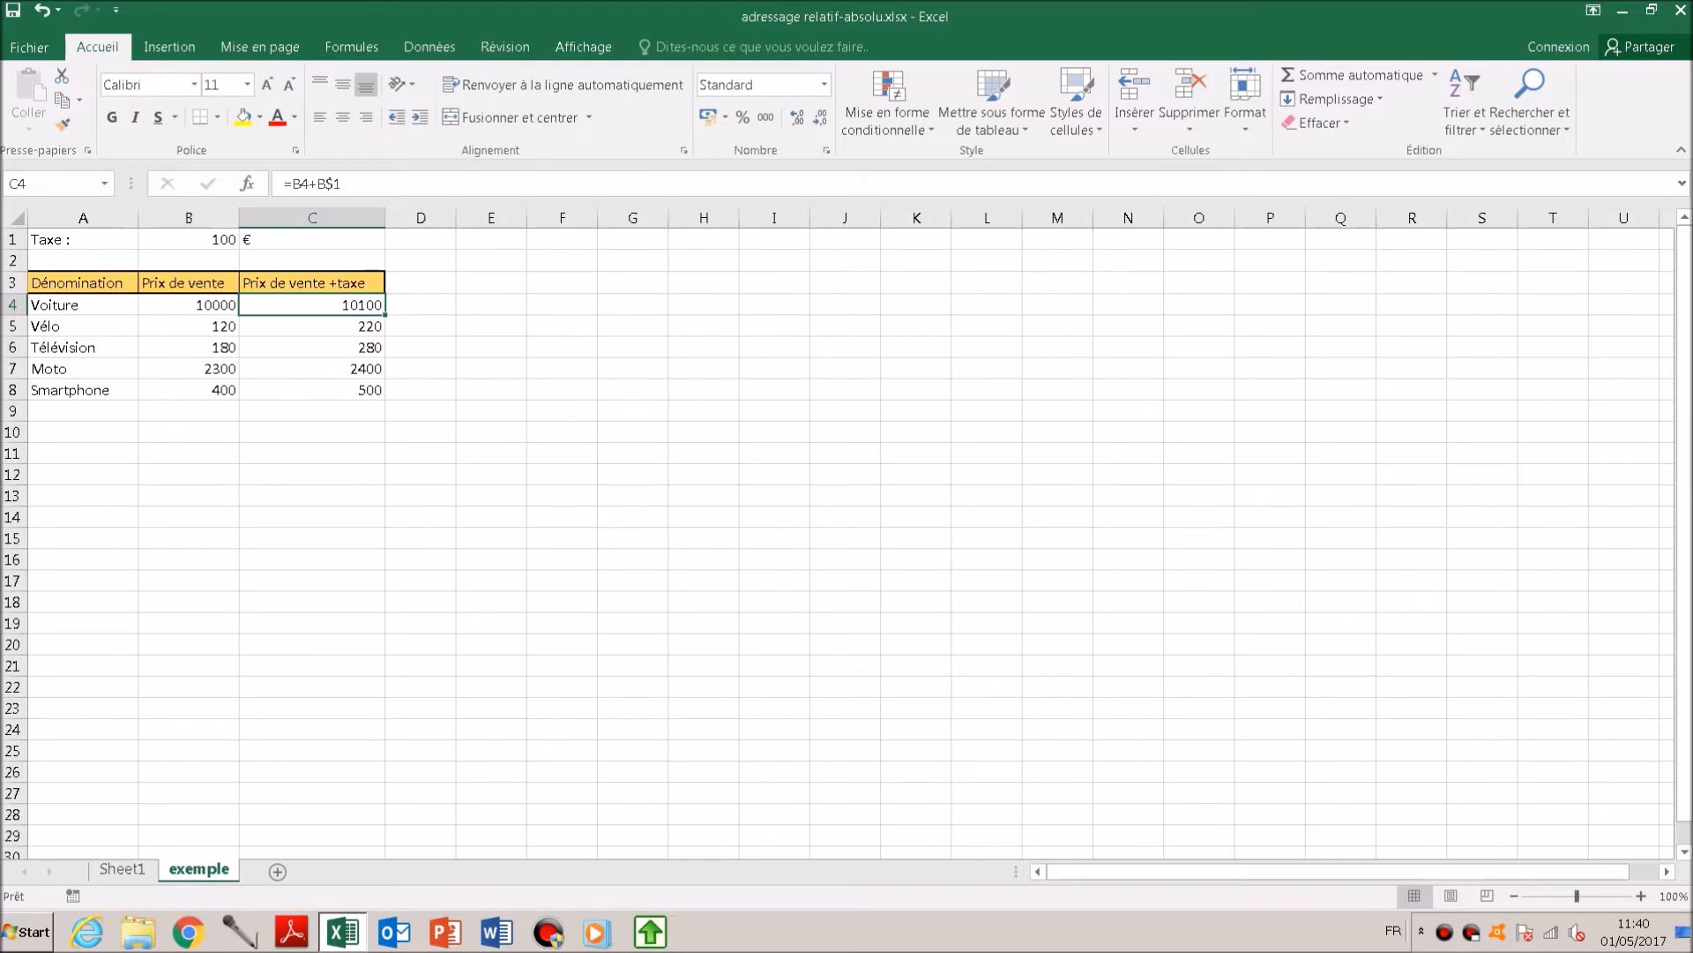
Step: Copy the row-locked tax formula from C4 across to D4
{"action": "key", "text": "ctrl+c"}
{"action": "key", "text": "Right"}
{"action": "key", "text": "ctrl+v"}
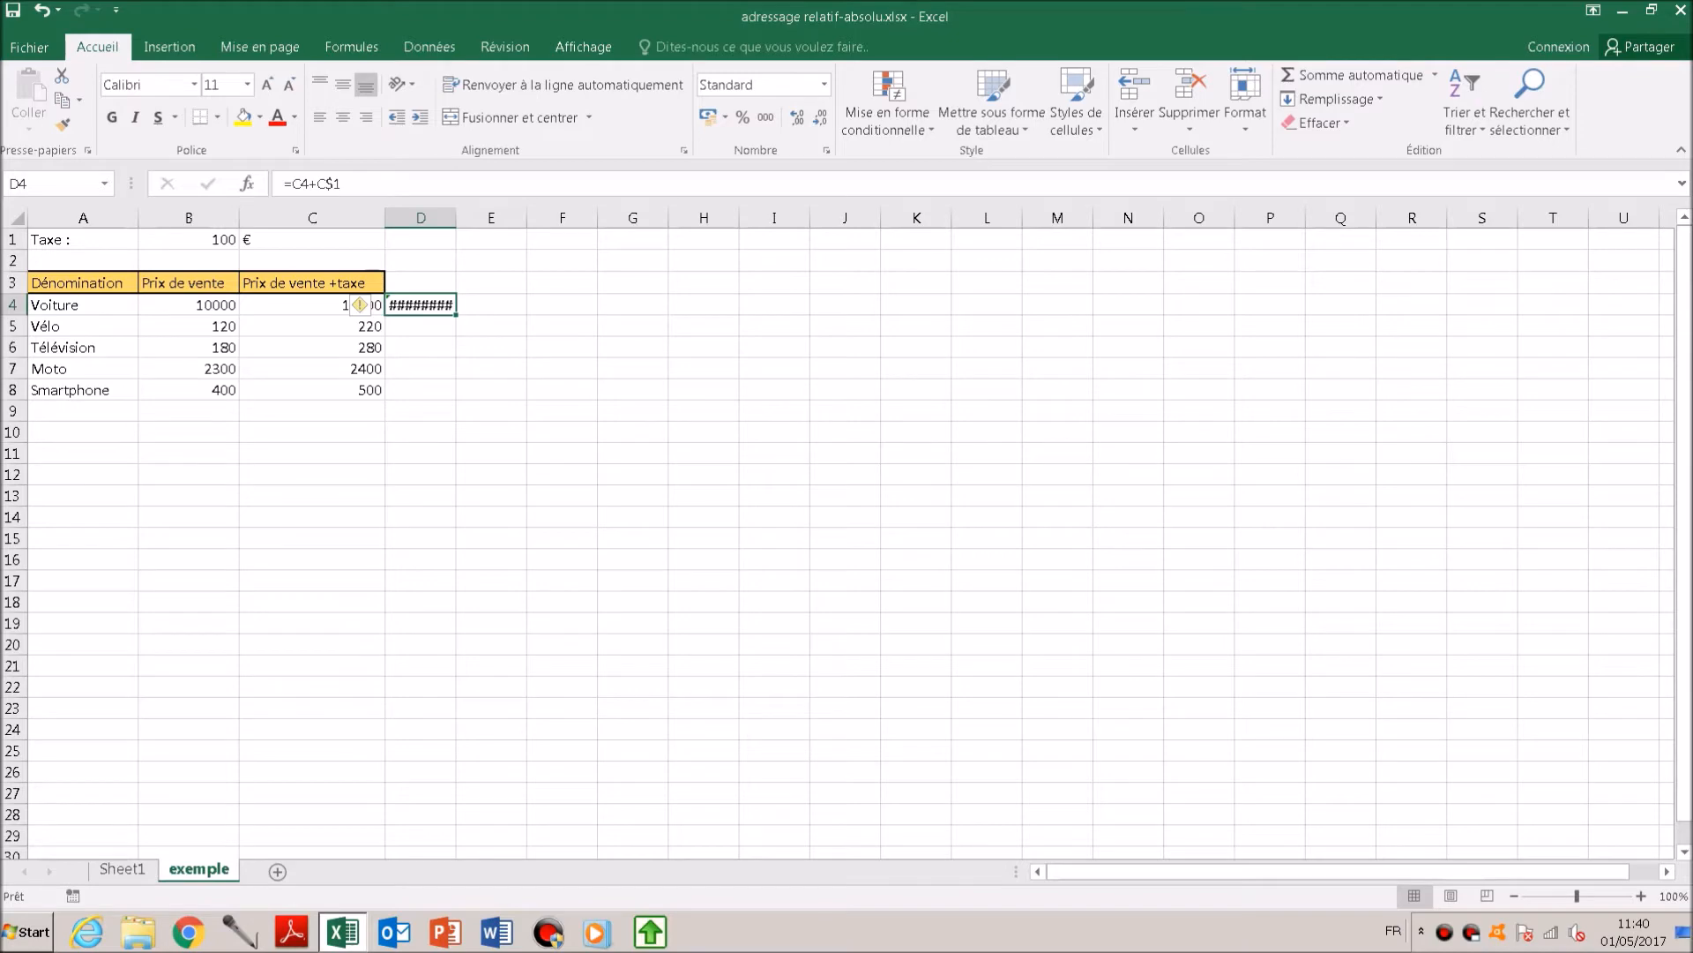
Step: Edit the formula in C4 to =B4+$B$1 so the tax cell's column is locked as well
{"action": "left_click", "coordinate": [361, 305]}
{"action": "left_click", "coordinate": [304, 305]}
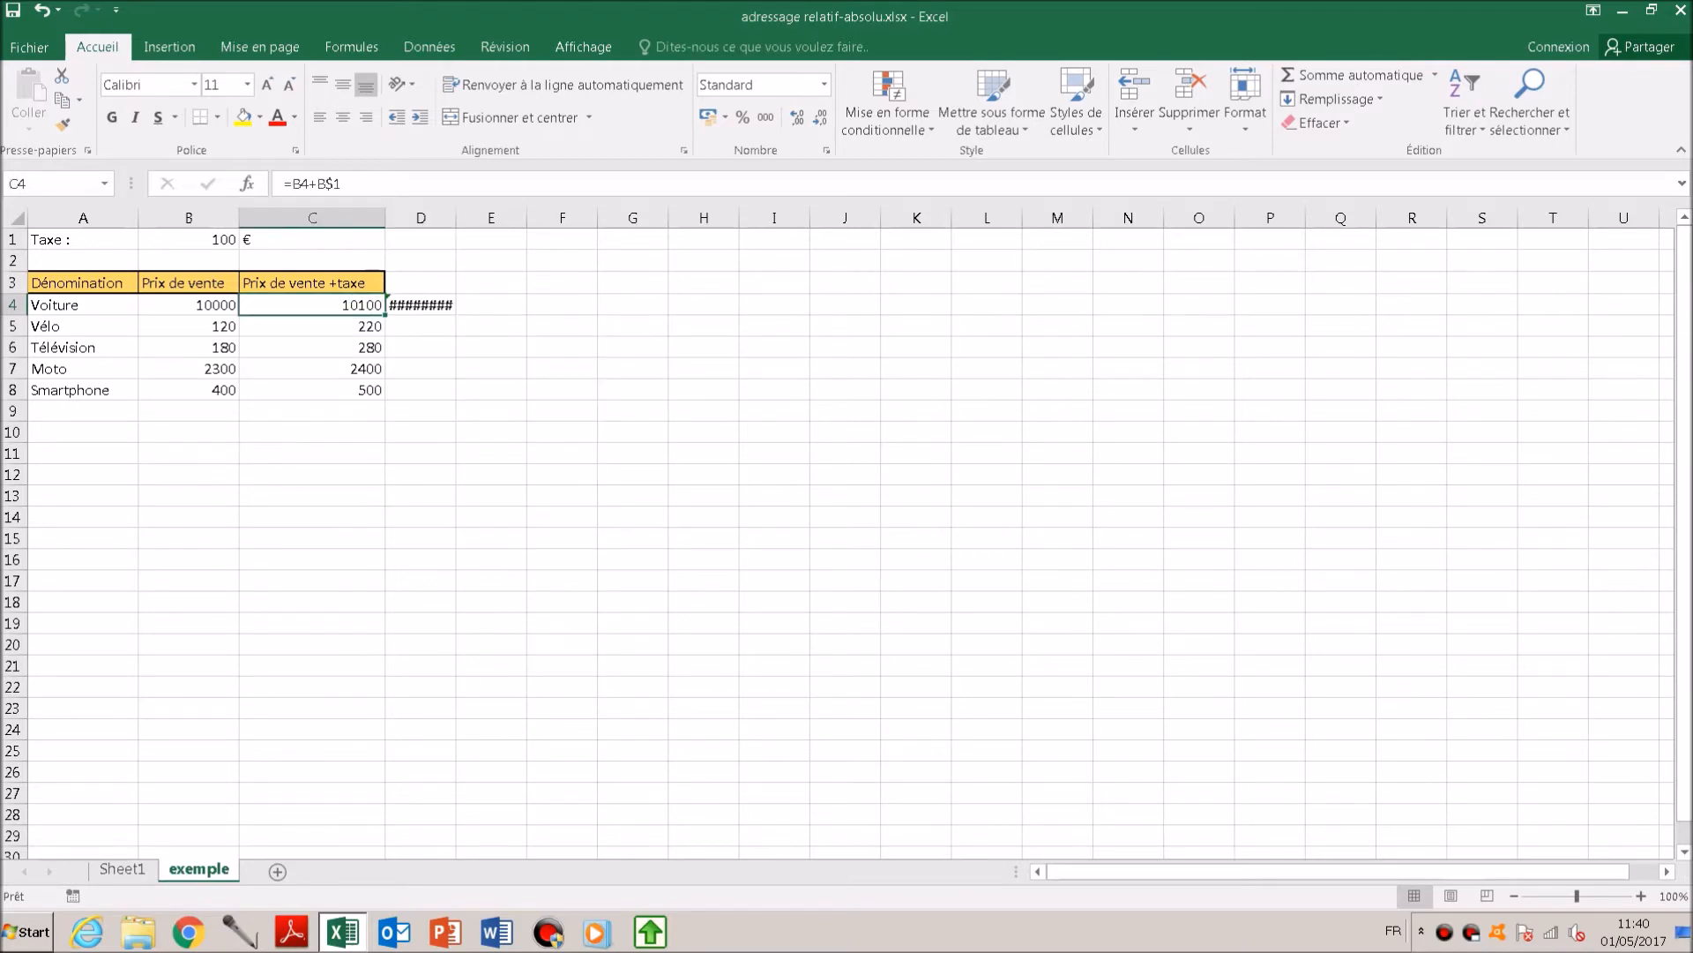
{"action": "key", "text": "F2"}
{"action": "left_click", "coordinate": [275, 306]}
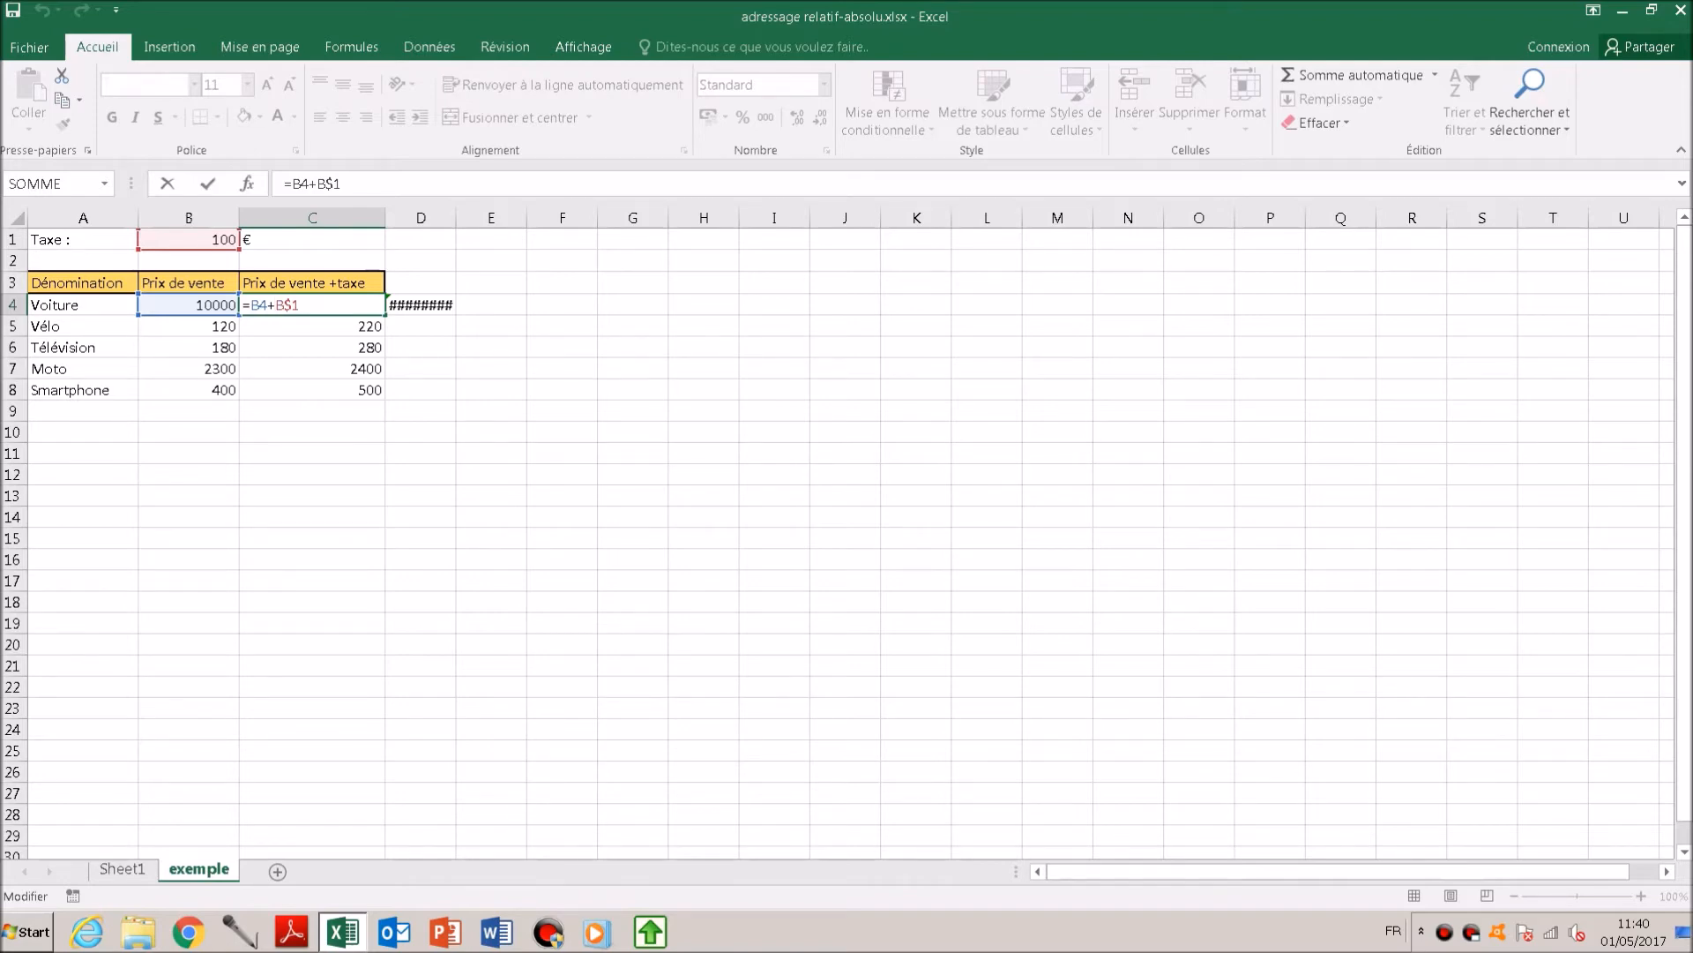
{"action": "type", "text": "$"}
{"action": "key", "text": "ctrl+Return"}
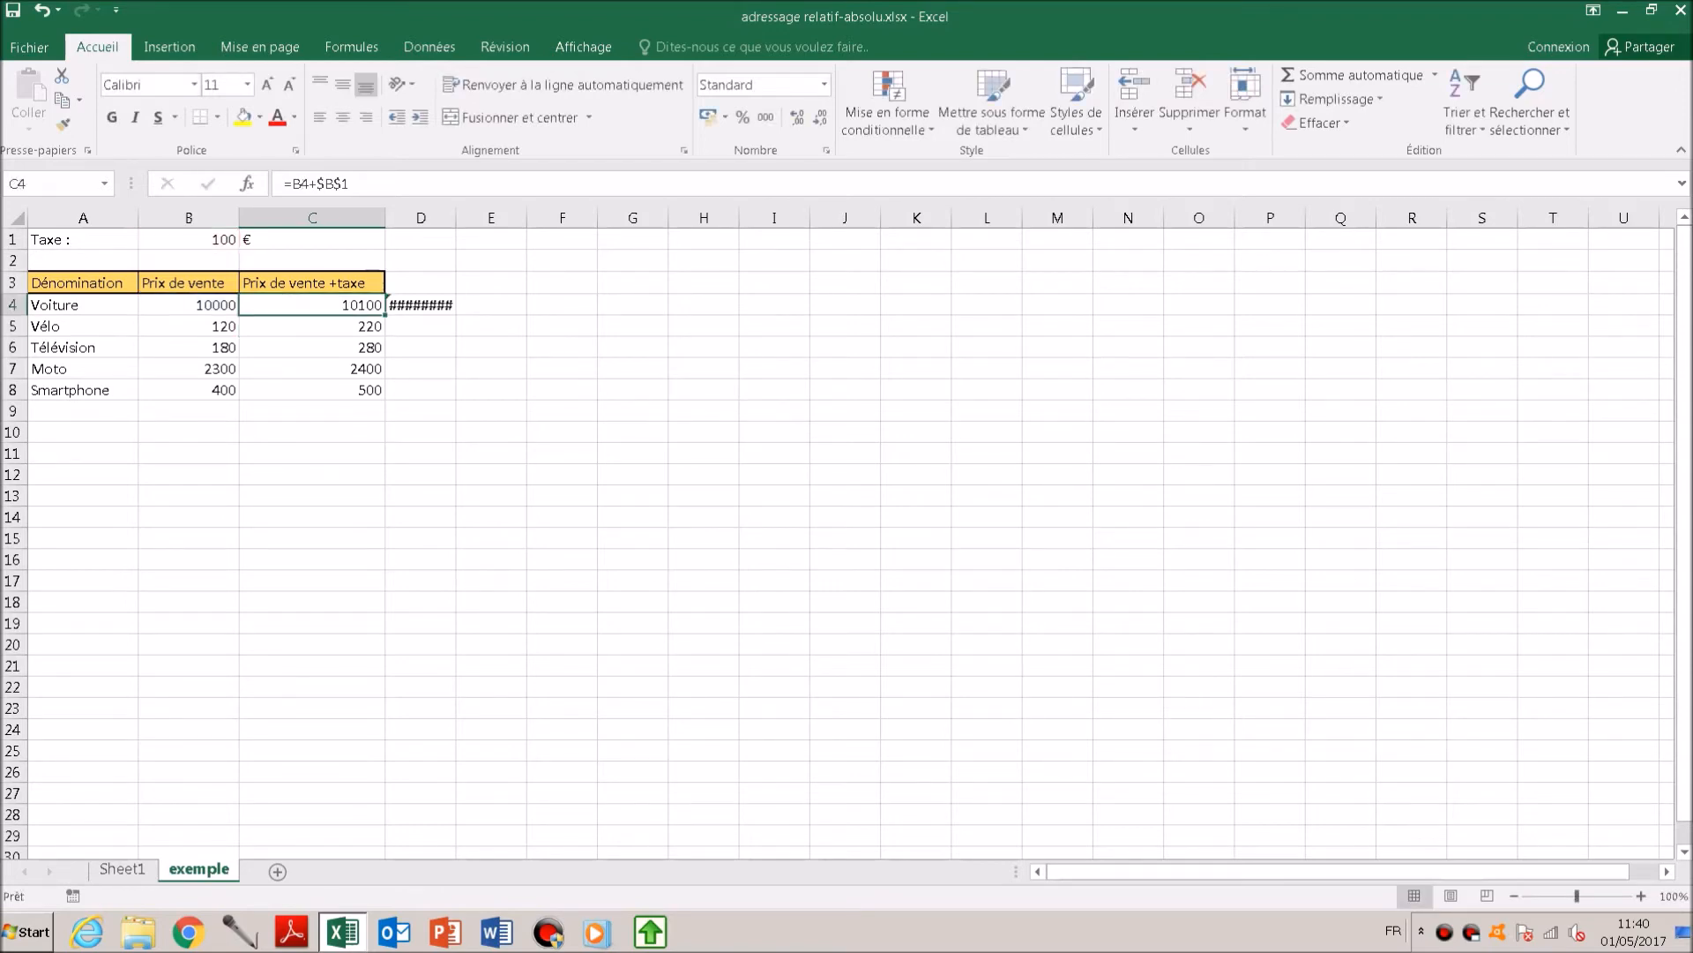
Step: Copy the fully locked tax formula from C4 down to C5:C8
{"action": "key", "text": "ctrl+c"}
{"action": "key", "text": "Down"}
{"action": "key", "text": "shift+Down"}
{"action": "key", "text": "shift+Down"}
{"action": "key", "text": "shift+Down"}
{"action": "key", "text": "Return"}
Step: Copy the fully locked tax formula from C4 across to D4:G4
{"action": "key", "text": "Up"}
{"action": "key", "text": "ctrl+c"}
{"action": "key", "text": "Right"}
{"action": "key", "text": "shift+Right"}
{"action": "key", "text": "shift+Right"}
{"action": "key", "text": "shift+Right"}
{"action": "key", "text": "Return"}
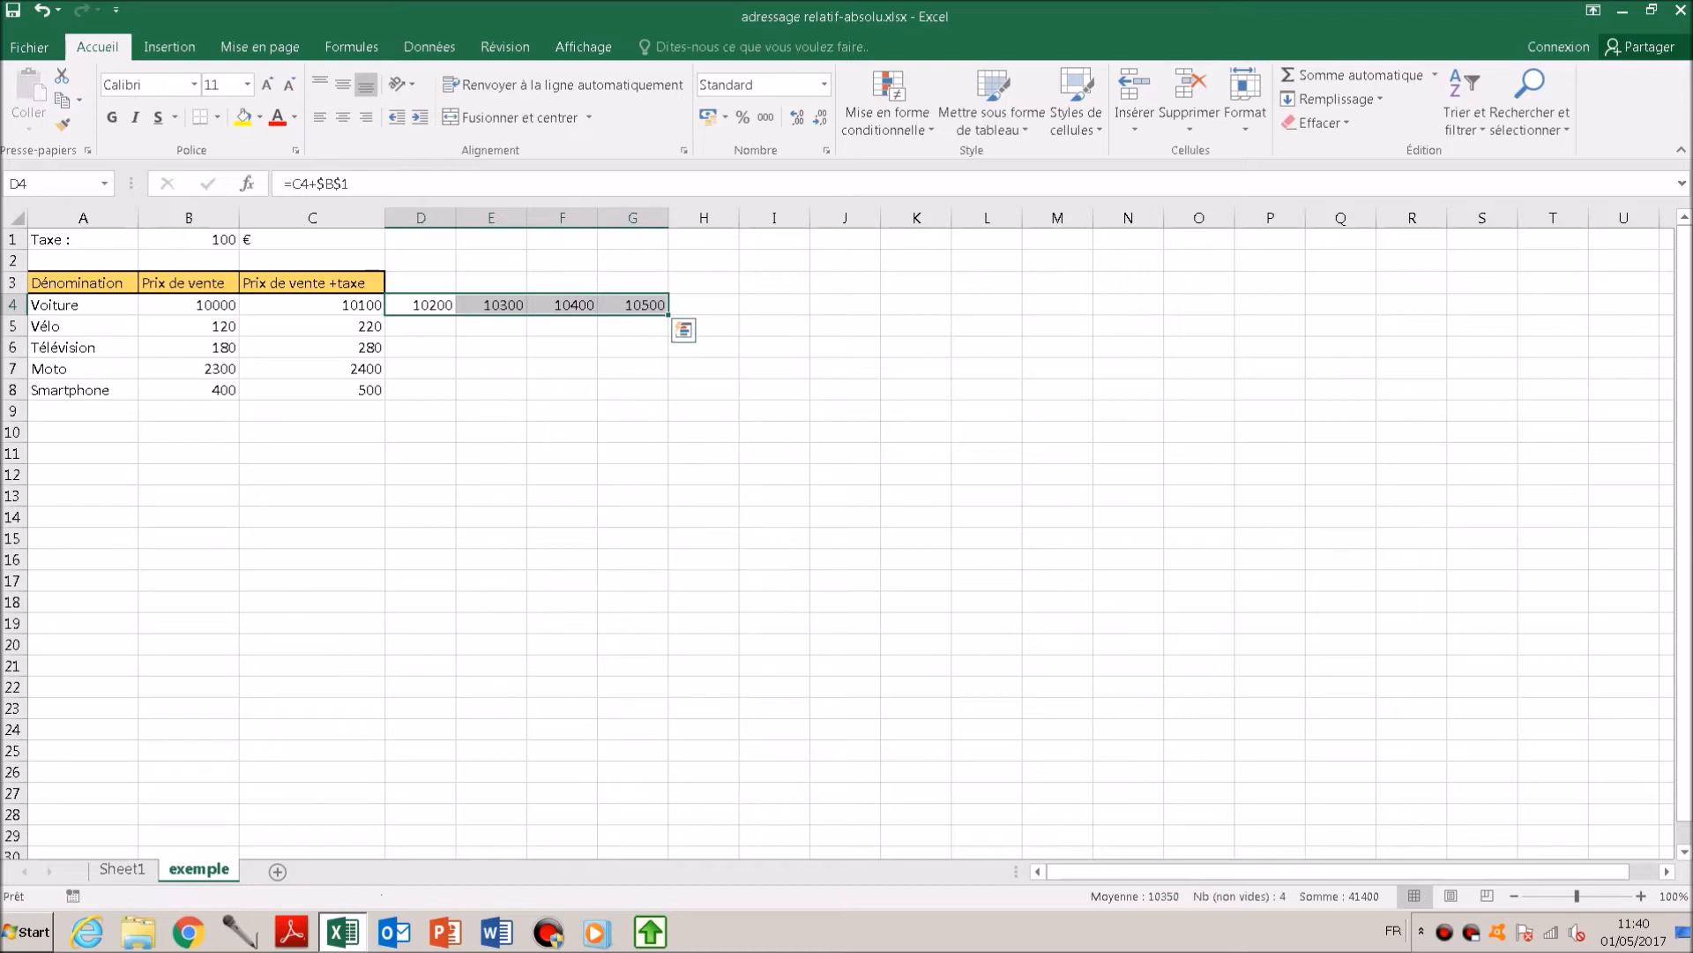
Step: Clear the extra formula copies from D4:G4 and return to the Voiture cell in A4
{"action": "key", "text": "Right"}
{"action": "key", "text": "Delete"}
{"action": "key", "text": "Right"}
{"action": "key", "text": "Delete"}
{"action": "key", "text": "Right"}
{"action": "key", "text": "Delete"}
{"action": "key", "text": "Left"}
{"action": "key", "text": "Left"}
{"action": "key", "text": "Left"}
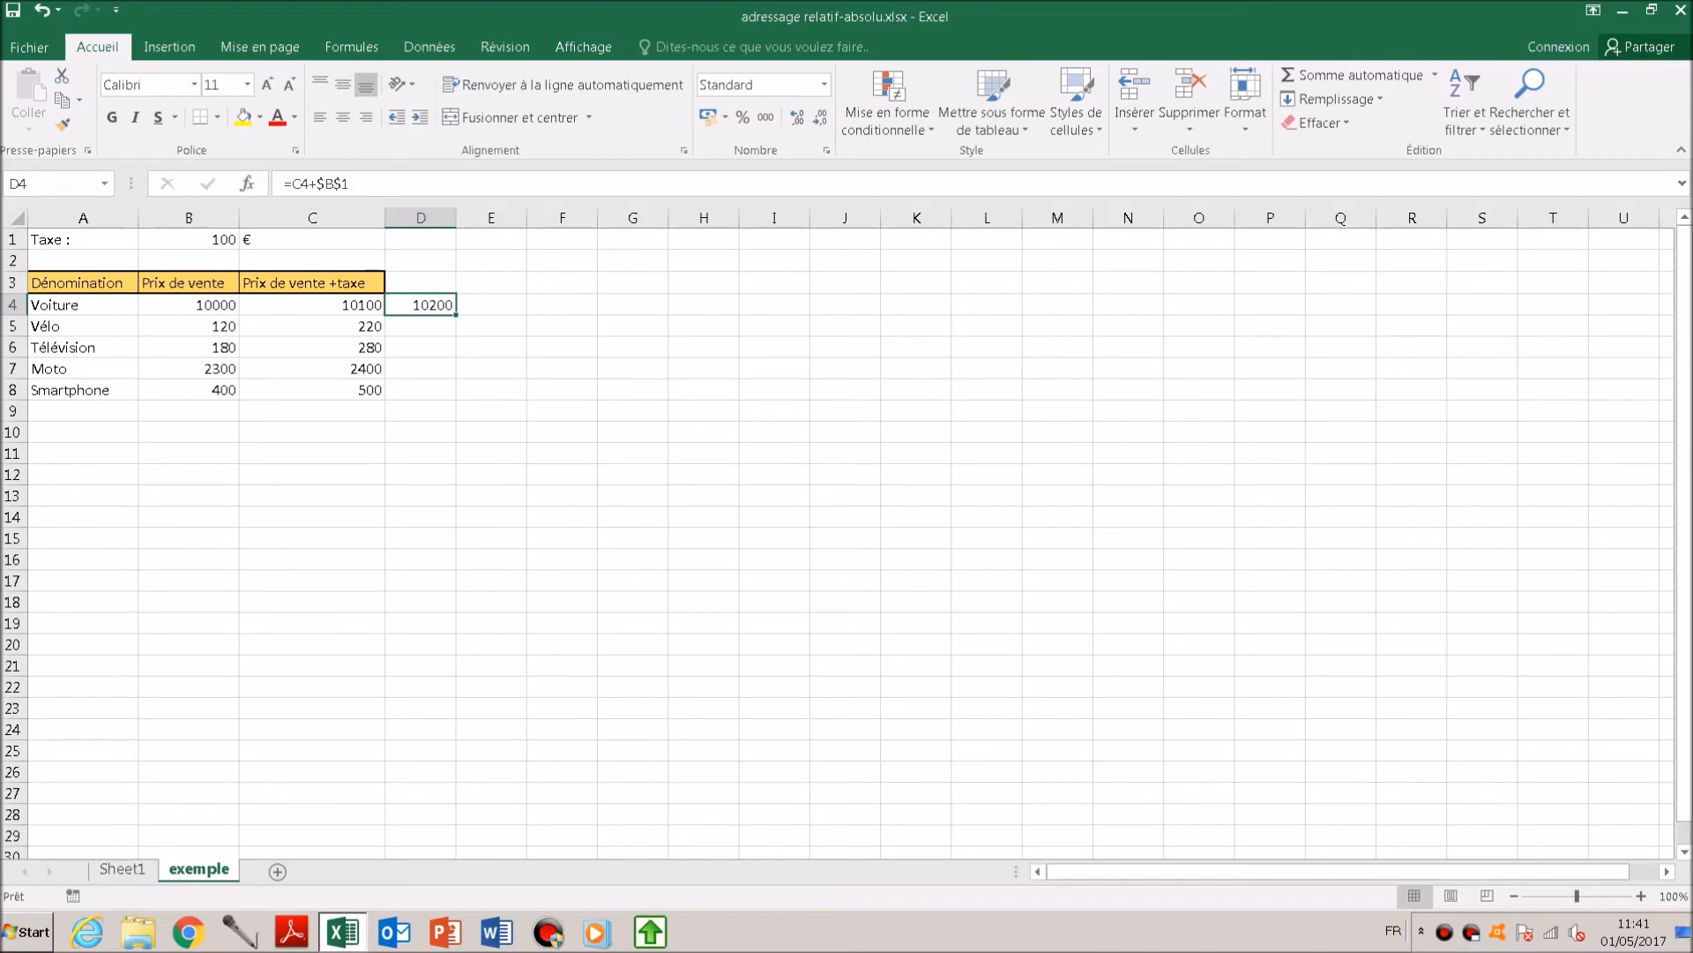
{"action": "key", "text": "Delete"}
{"action": "key", "text": "Left"}
{"action": "key", "text": "Left"}
{"action": "key", "text": "Left"}
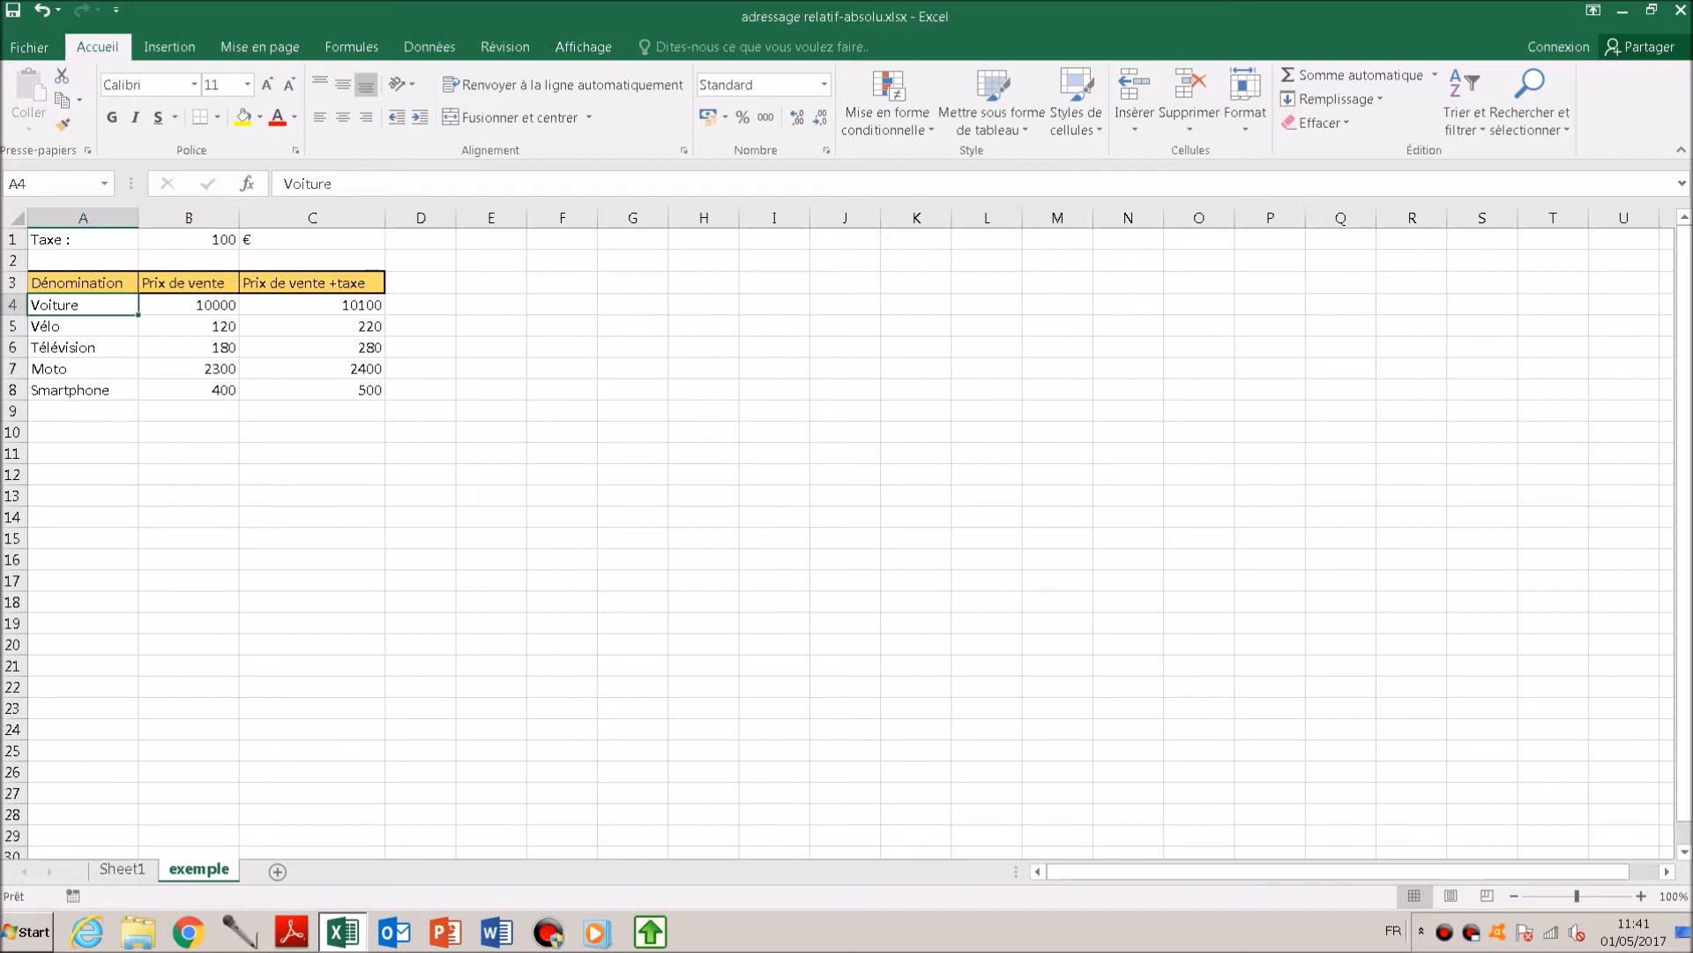